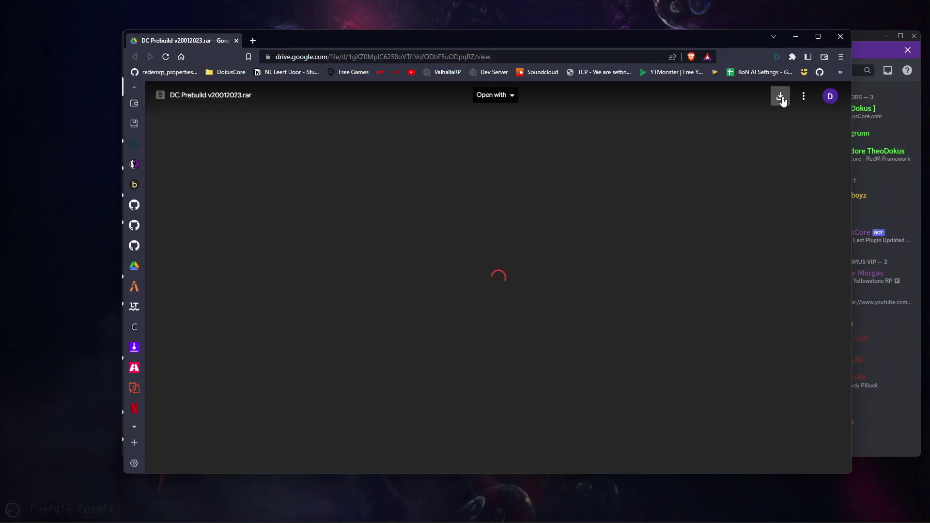
- Request the download of DC Prebuild v20012023.rar from its Google Drive preview
{"action": "left_click", "coordinate": [779, 95]}
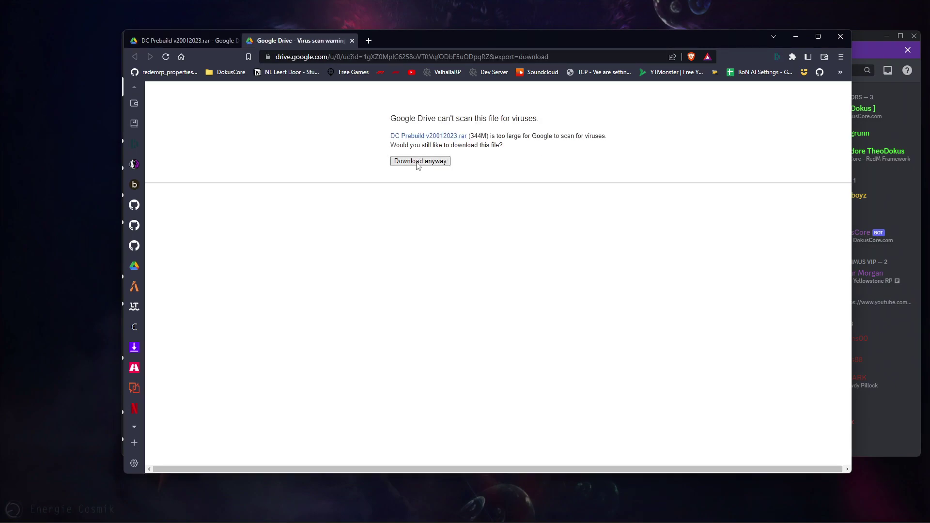
- Download the 344M prebuild despite the virus-scan warning, then open DokusCore's GitHub page in a new tab
{"action": "left_click", "coordinate": [419, 163]}
{"action": "left_click_drag", "start_coordinate": [470, 136], "coordinate": [487, 137]}
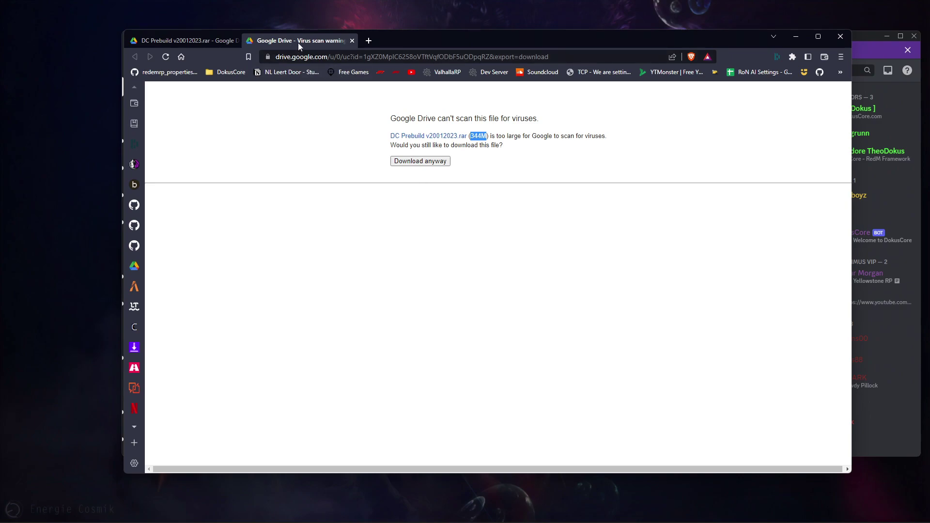
{"action": "left_click", "coordinate": [368, 40]}
{"action": "left_click", "coordinate": [134, 205]}
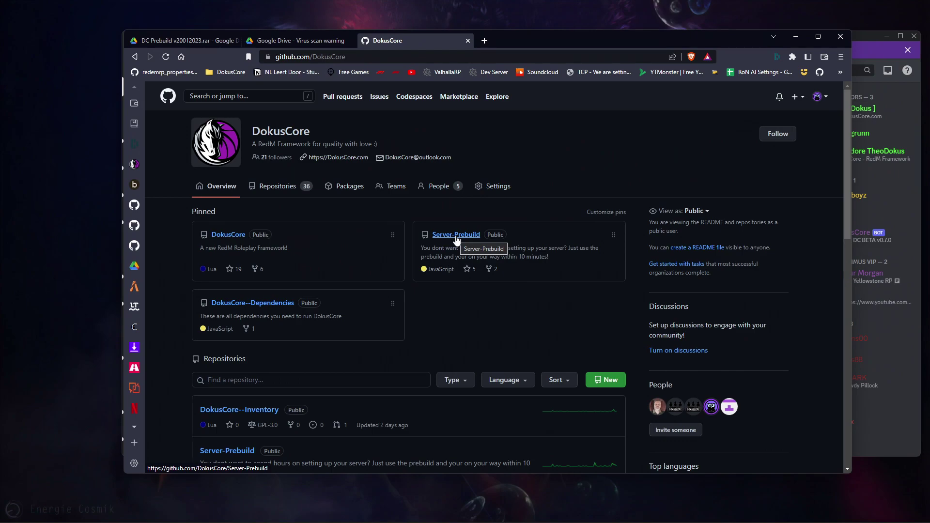
- Open the Server-Prebuild repository and save its ZIP as Server-Prebuild-main.zip on the Desktop
{"action": "scroll", "coordinate": [432, 276], "scroll_direction": "down", "scroll_amount": 4}
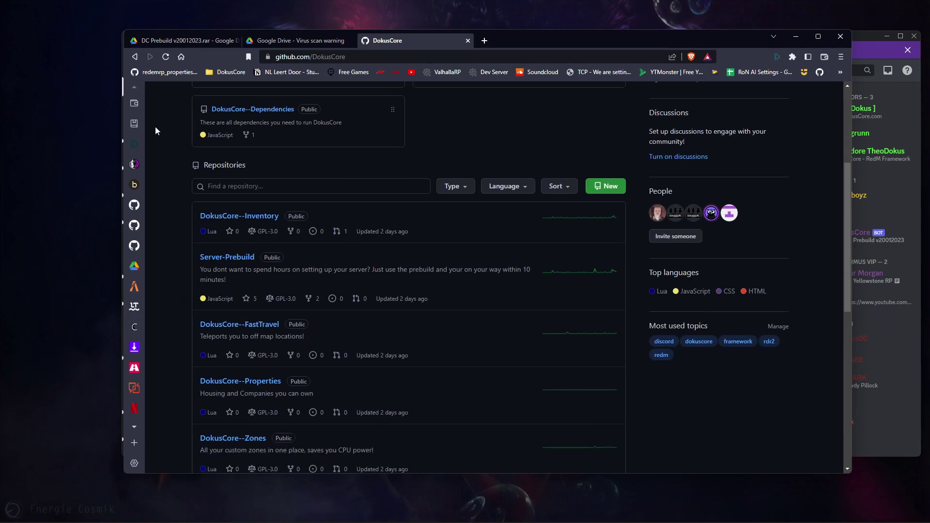
{"action": "scroll", "coordinate": [237, 253], "scroll_direction": "down", "scroll_amount": 6}
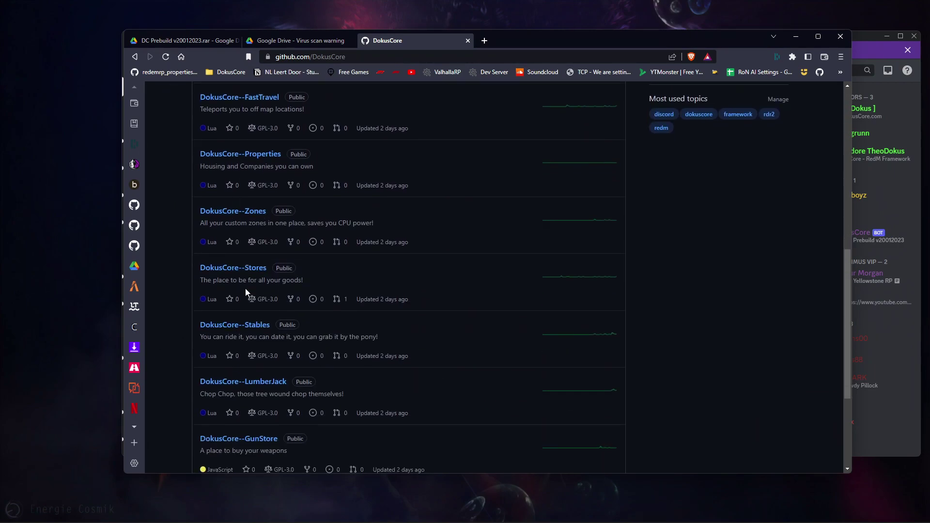
{"action": "scroll", "coordinate": [254, 268], "scroll_direction": "up", "scroll_amount": 4}
{"action": "scroll", "coordinate": [258, 269], "scroll_direction": "up", "scroll_amount": 8}
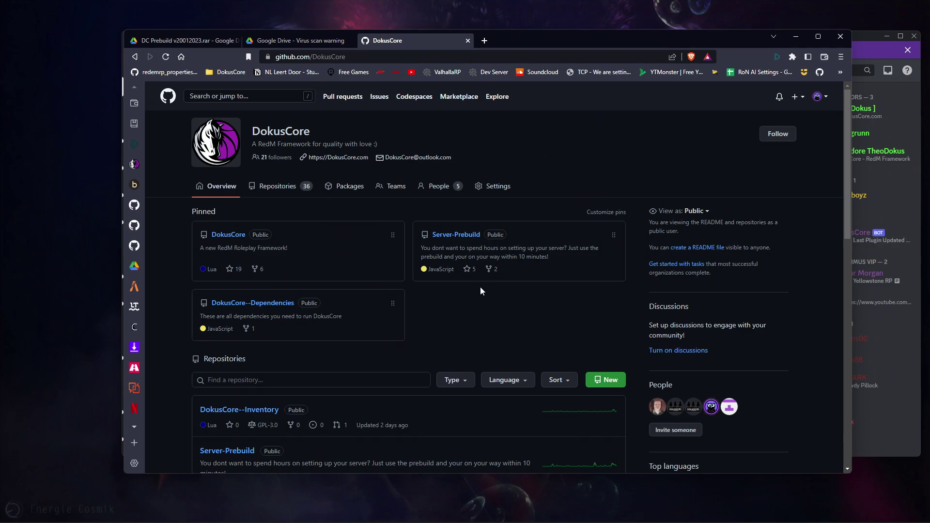
{"action": "left_click", "coordinate": [462, 238]}
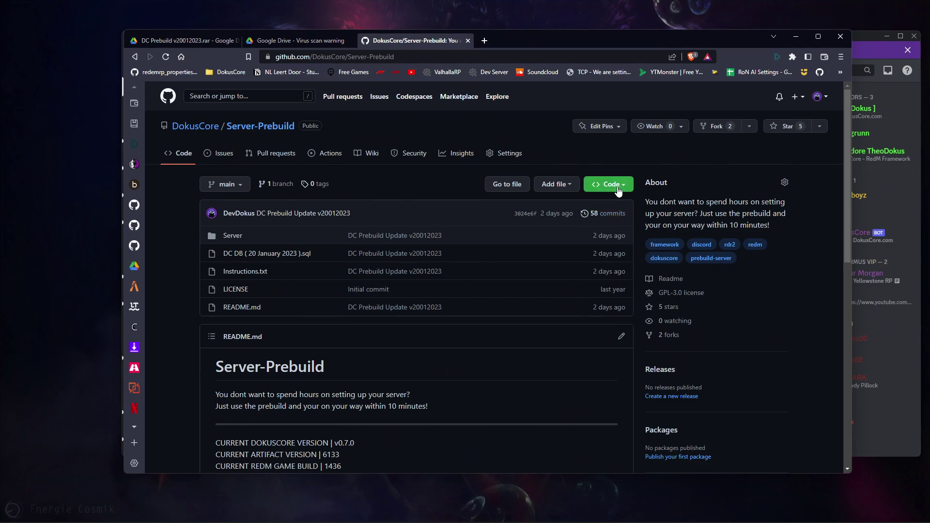
{"action": "left_click", "coordinate": [618, 187]}
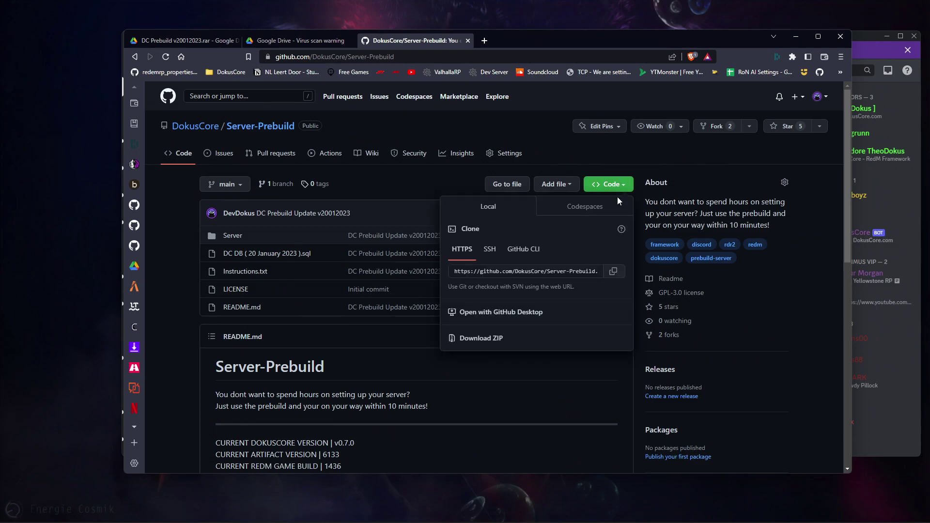
{"action": "left_click", "coordinate": [474, 339]}
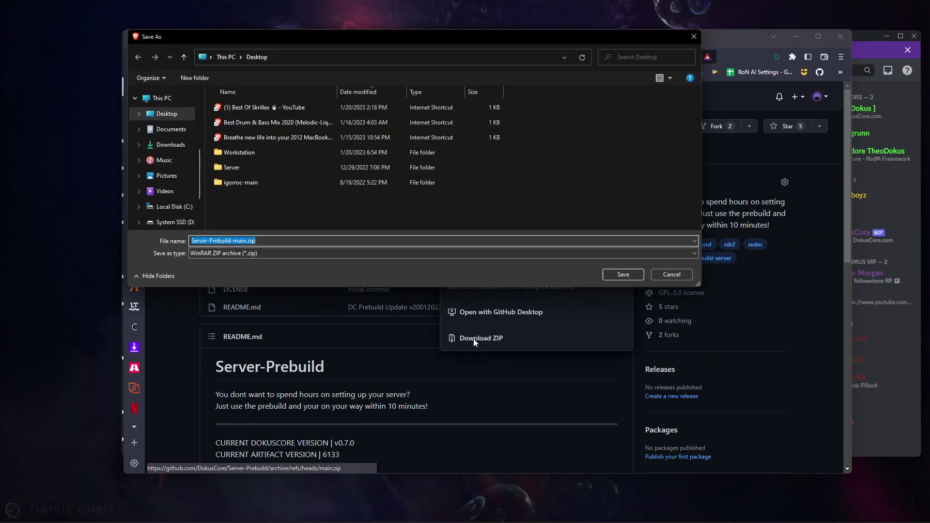
{"action": "left_click", "coordinate": [166, 117]}
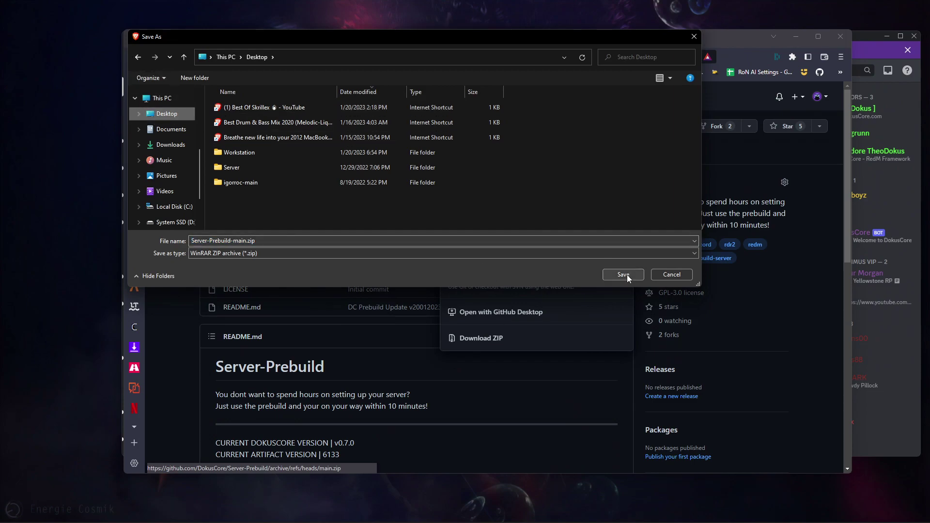
{"action": "left_click", "coordinate": [624, 274]}
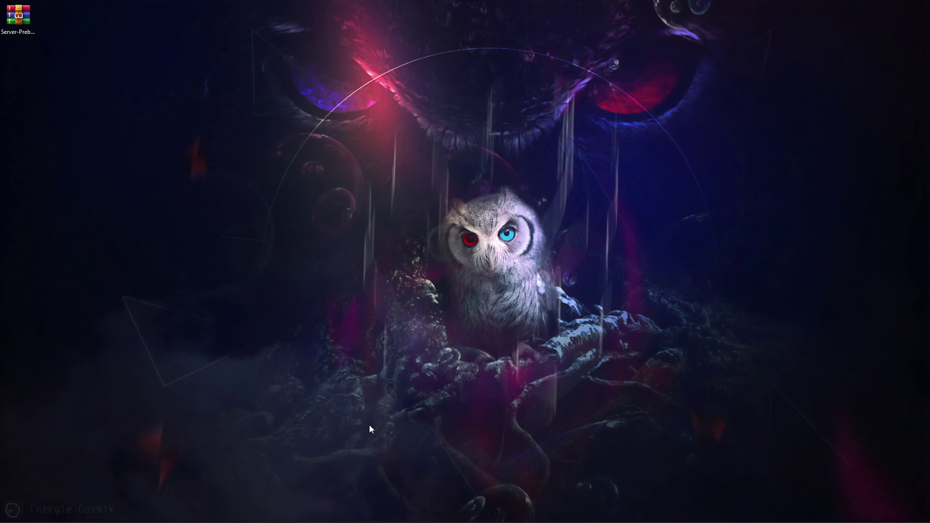
- Check the Server-Prebuild-main.zip icon on the desktop, leaving it deselected
{"action": "left_click_drag", "start_coordinate": [7, 14], "coordinate": [64, 45]}
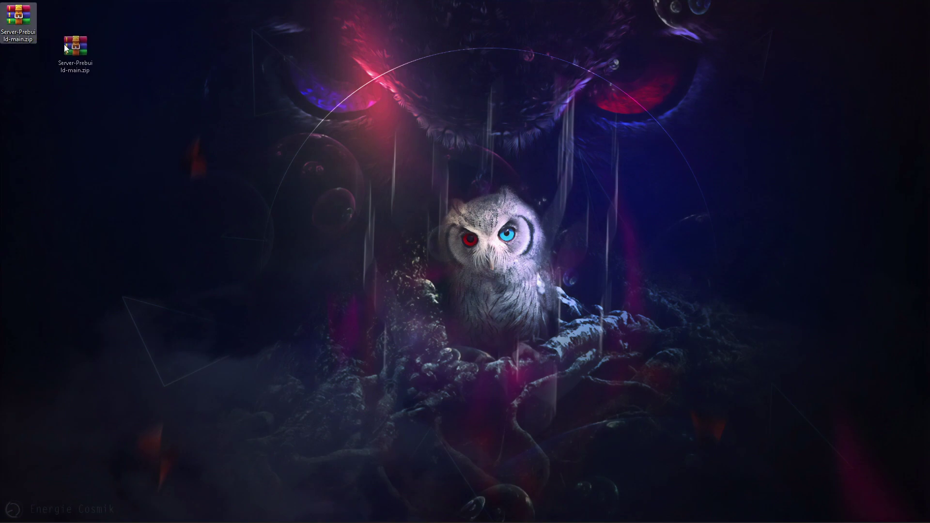
{"action": "left_click_drag", "start_coordinate": [12, 20], "coordinate": [13, 21]}
{"action": "left_click", "coordinate": [104, 164]}
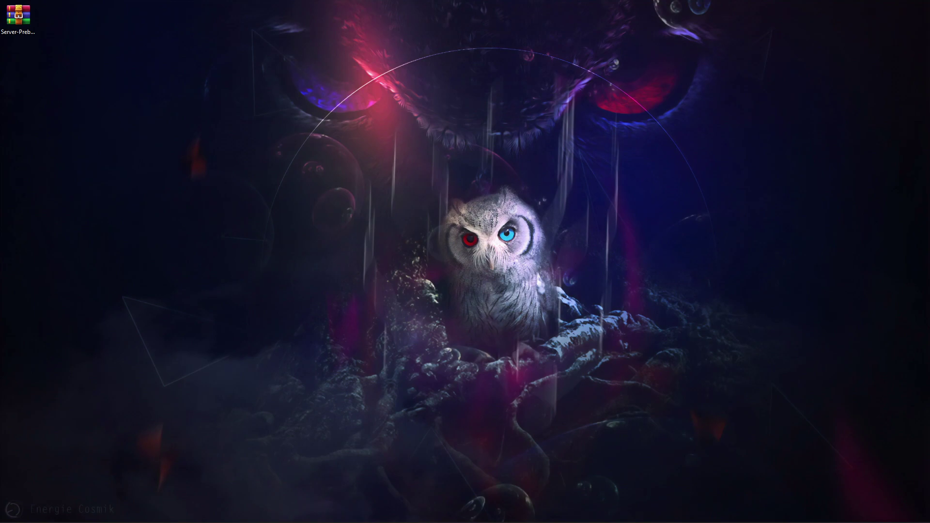
- Download the MariaDB Server 10.11.1 RC Windows x86_64 MSI installer from mariadb.org/download
{"action": "left_click", "coordinate": [401, 519]}
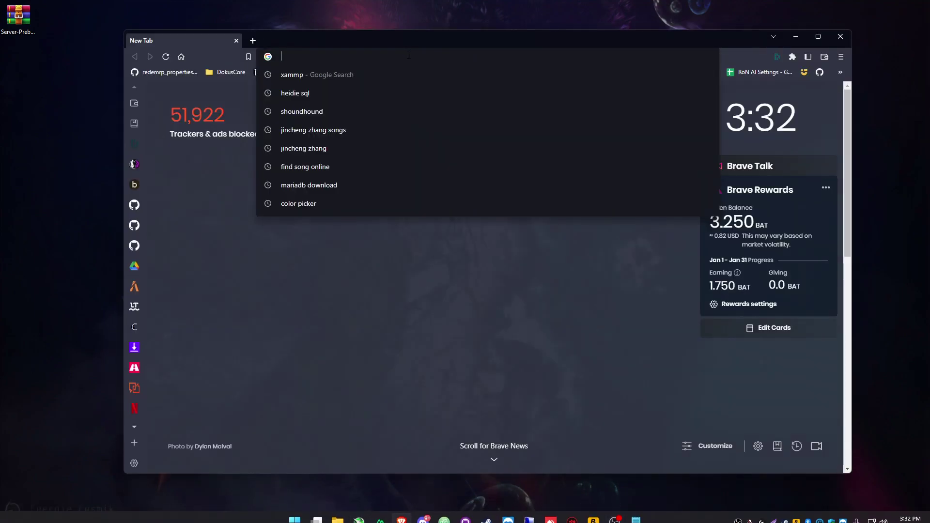
{"action": "type", "text": "https://mariadb.org/download"}
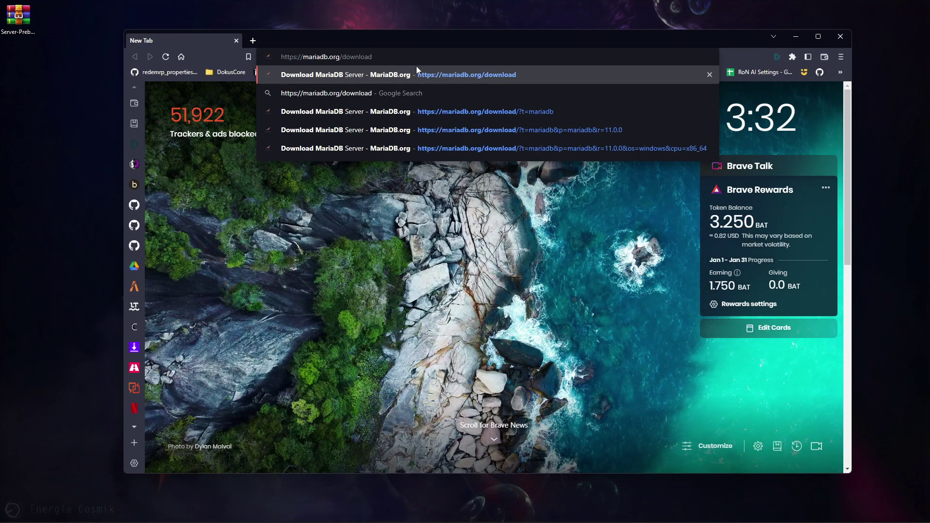
{"action": "left_click", "coordinate": [420, 67]}
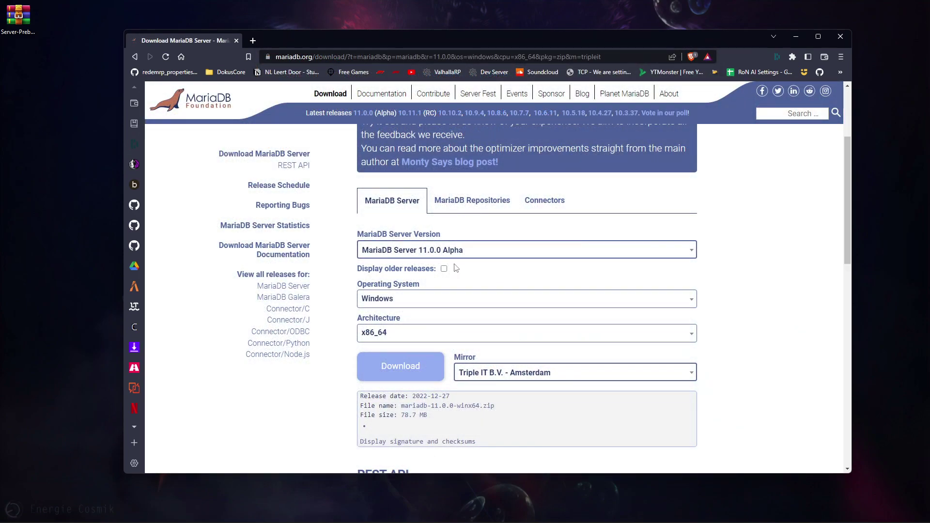
{"action": "left_click", "coordinate": [449, 256]}
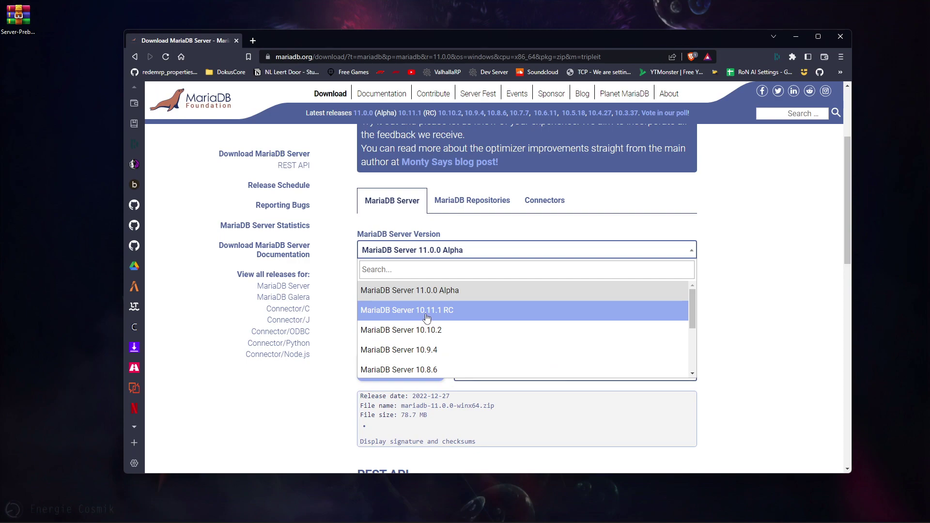
{"action": "left_click", "coordinate": [453, 314]}
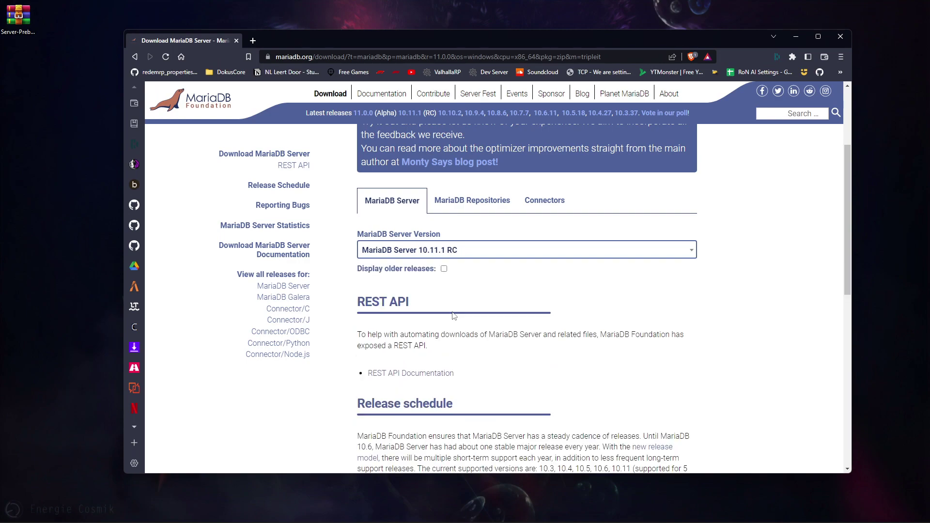
{"action": "scroll", "coordinate": [448, 310], "scroll_direction": "down", "scroll_amount": 1}
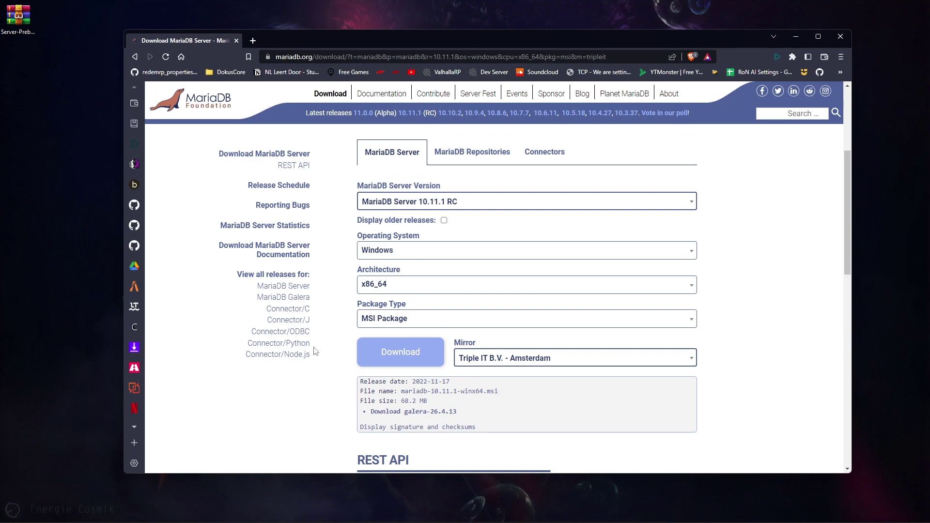
{"action": "scroll", "coordinate": [315, 351], "scroll_direction": "down", "scroll_amount": 1}
{"action": "left_click", "coordinate": [394, 316]}
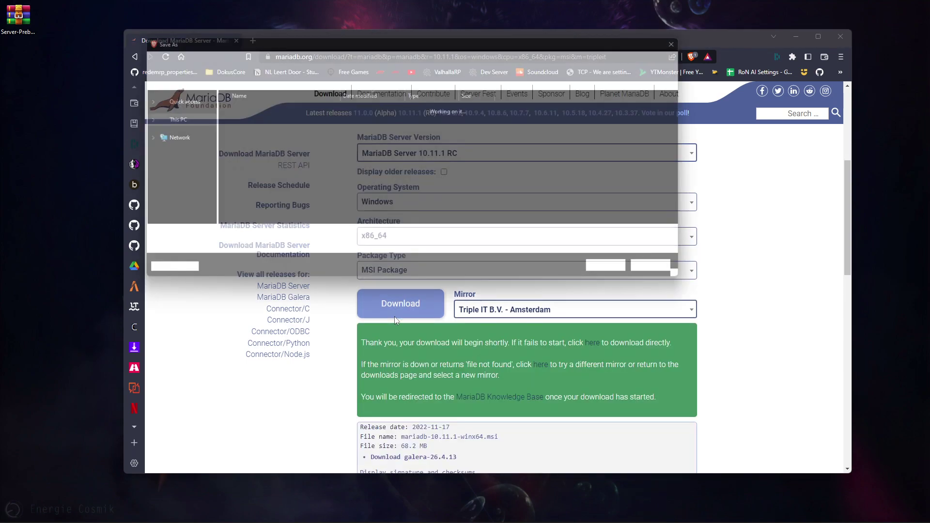
{"action": "key", "text": "Return"}
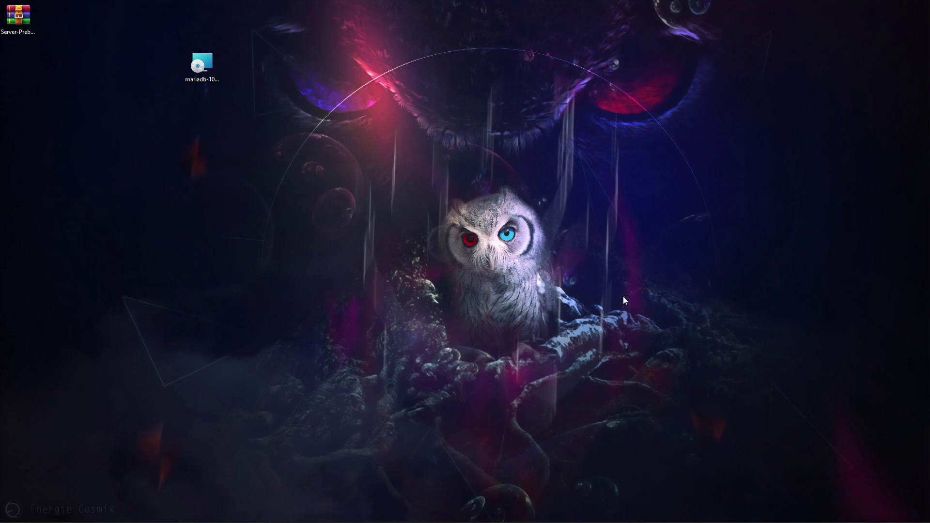
{"action": "key", "text": "super"}
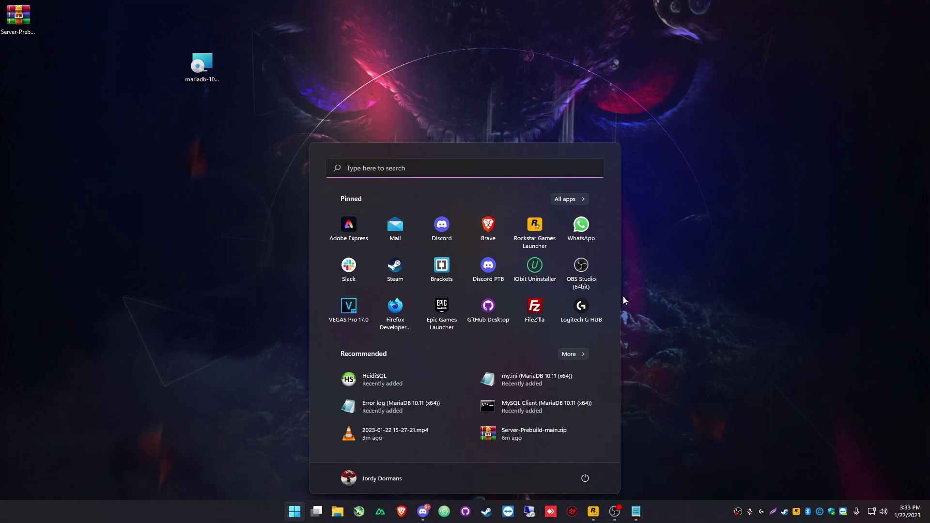
- Lower the User Account Control slider to Never notify and apply it
{"action": "type", "text": "uac"}
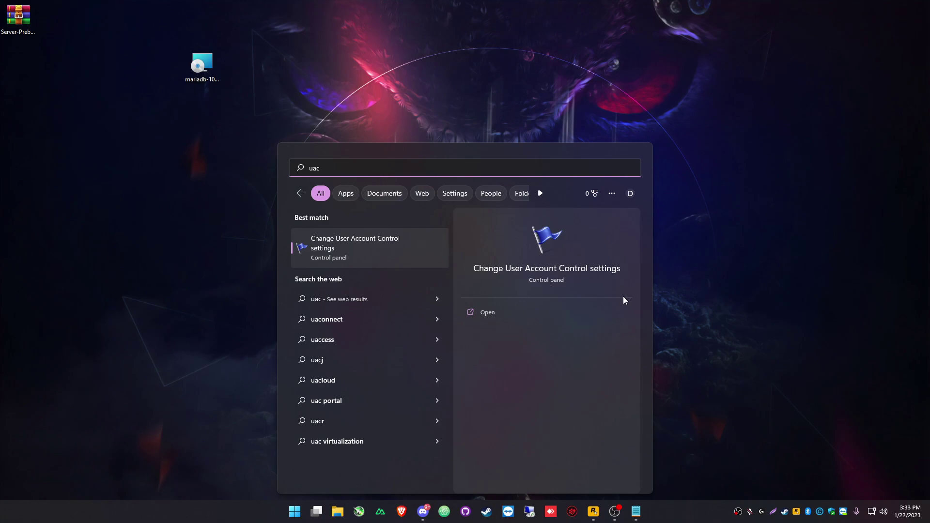
{"action": "key", "text": "Return"}
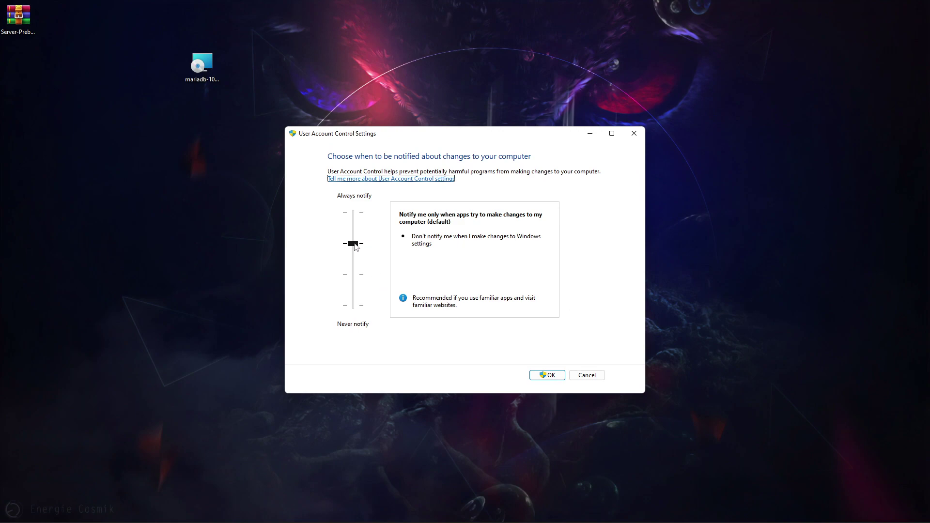
{"action": "left_click_drag", "start_coordinate": [355, 246], "coordinate": [358, 324]}
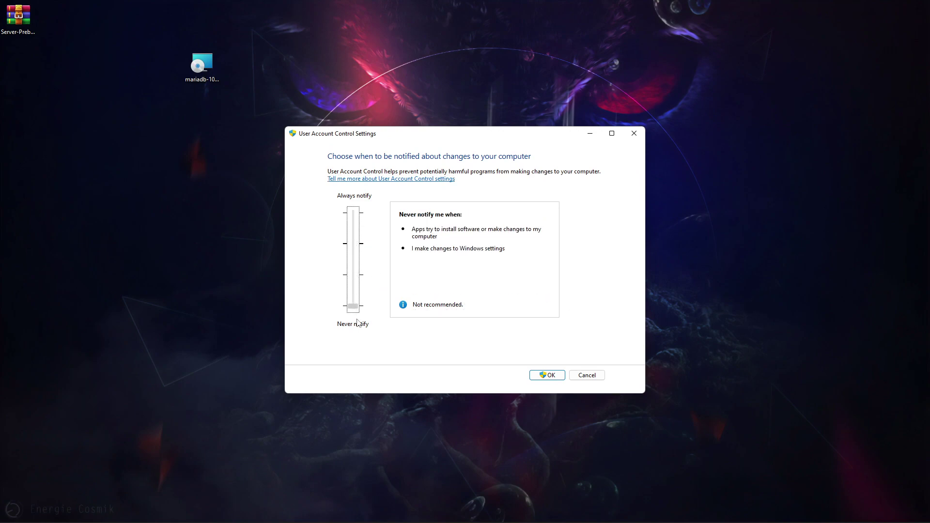
{"action": "left_click", "coordinate": [553, 380]}
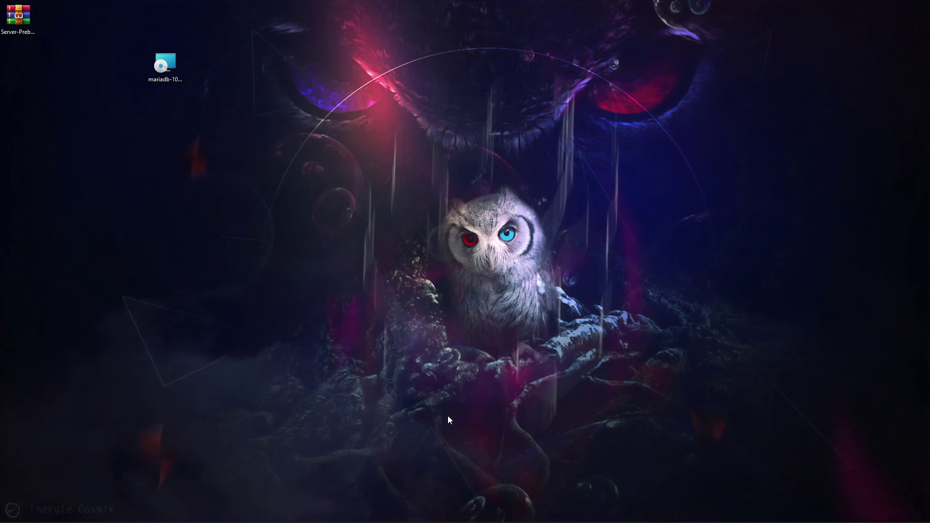
- Start the mariadb-10.11.1-winx64.msi setup, accept the license, keep default features and root password
{"action": "left_click", "coordinate": [165, 68]}
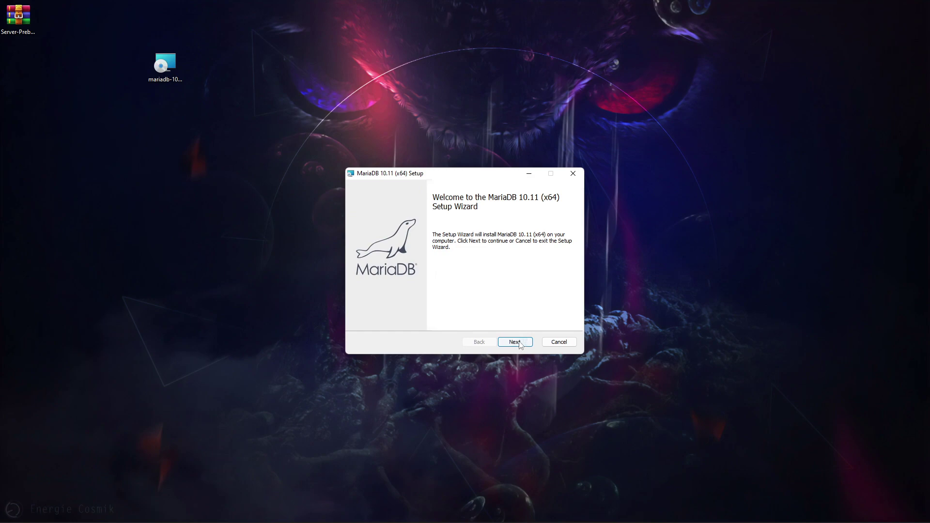
{"action": "left_click", "coordinate": [515, 342]}
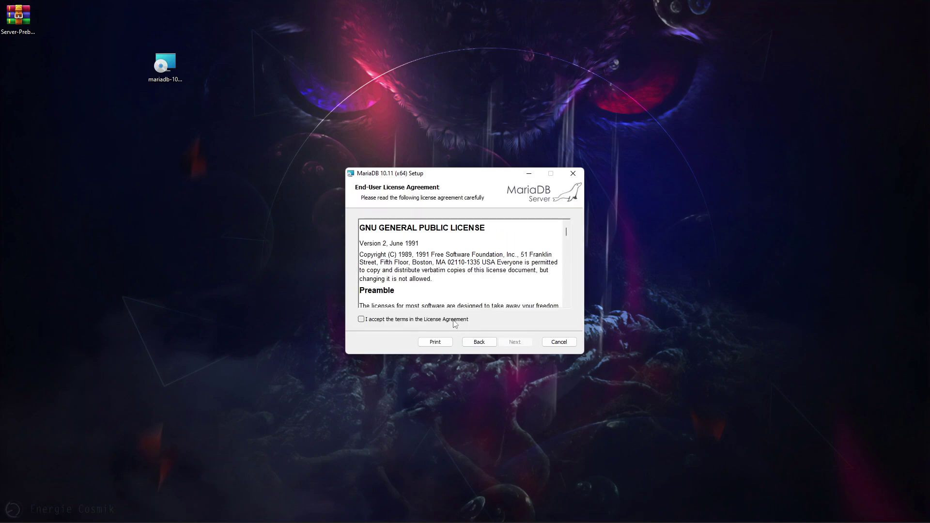
{"action": "left_click", "coordinate": [453, 321]}
{"action": "left_click", "coordinate": [517, 343]}
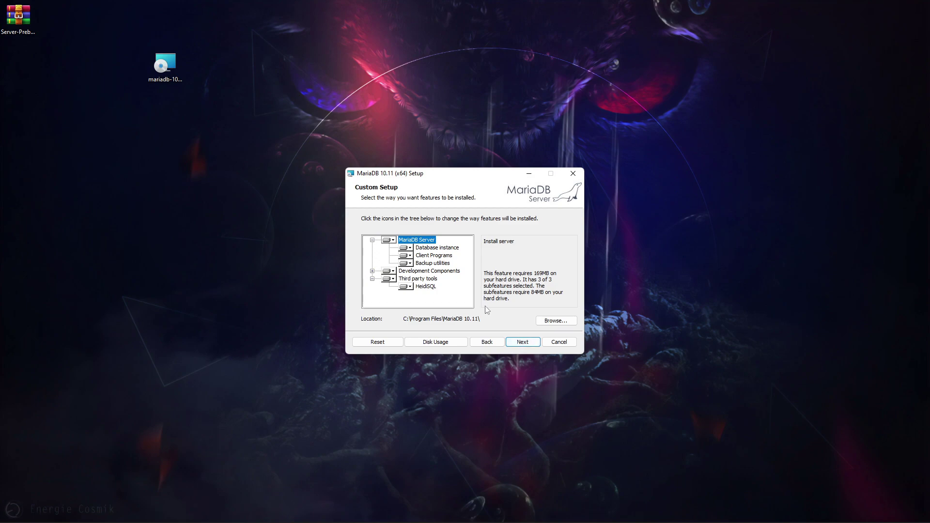
{"action": "left_click", "coordinate": [517, 342]}
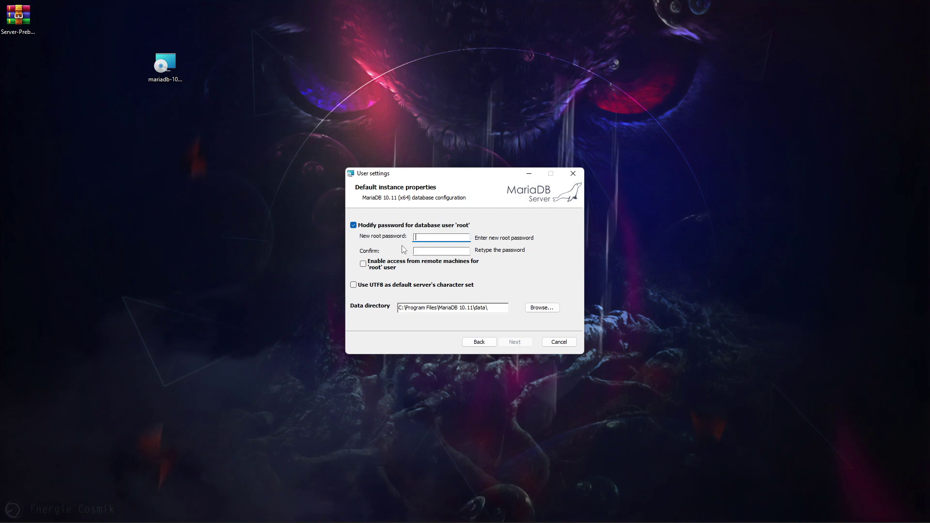
{"action": "left_click", "coordinate": [353, 225]}
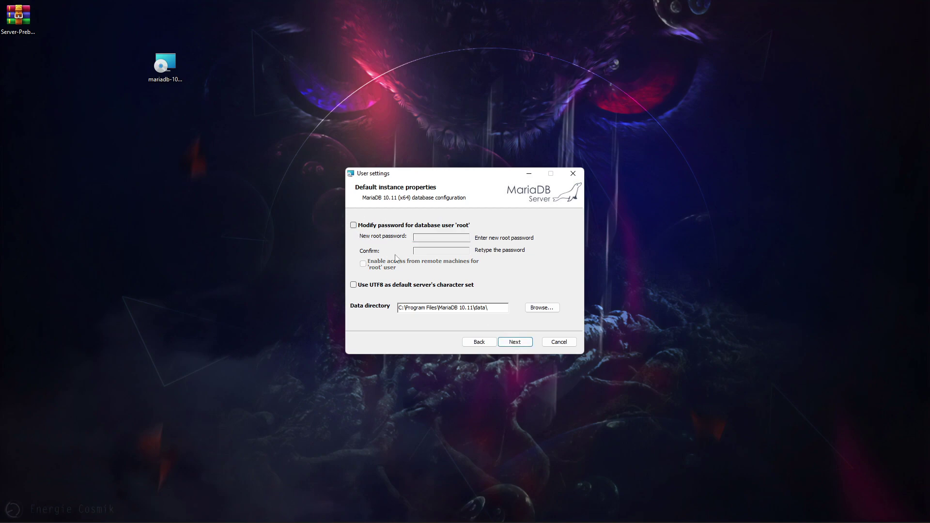
{"action": "left_click", "coordinate": [517, 342]}
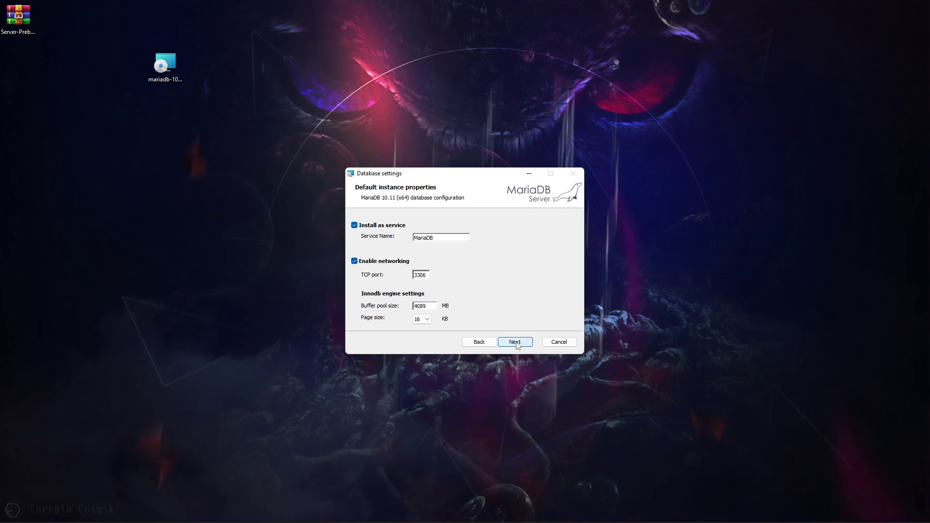
- Keep service name MariaDB on port 3306, install, and close the finished wizard
{"action": "left_click_drag", "start_coordinate": [453, 237], "coordinate": [391, 239]}
{"action": "left_click", "coordinate": [450, 239]}
{"action": "left_click", "coordinate": [515, 342]}
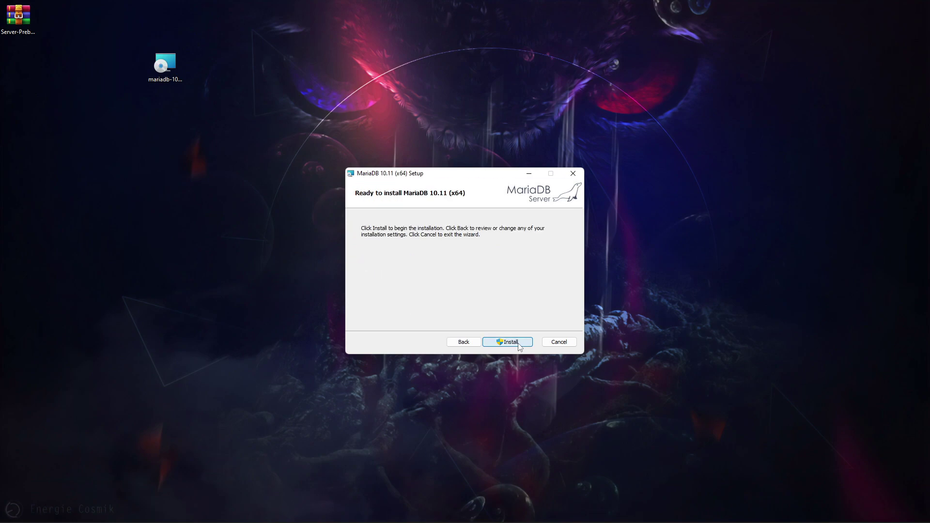
{"action": "left_click", "coordinate": [519, 345]}
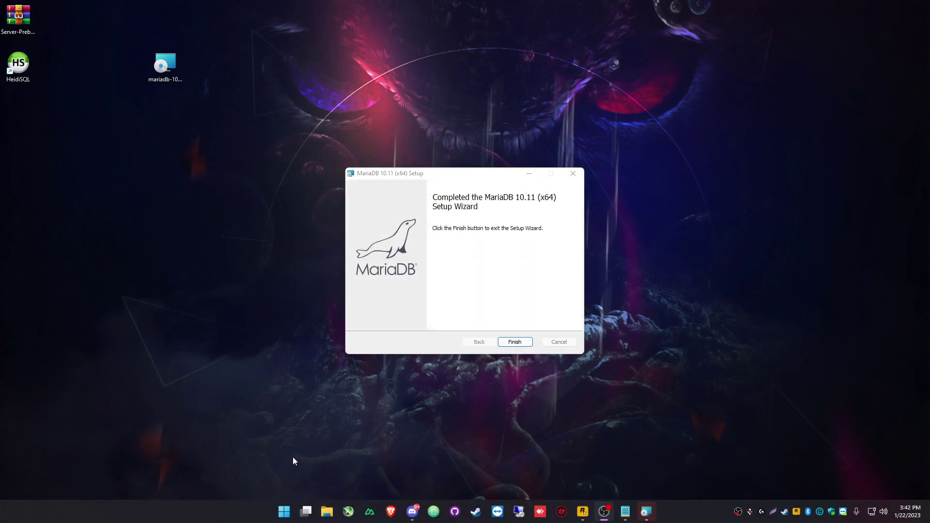
{"action": "left_click", "coordinate": [516, 342]}
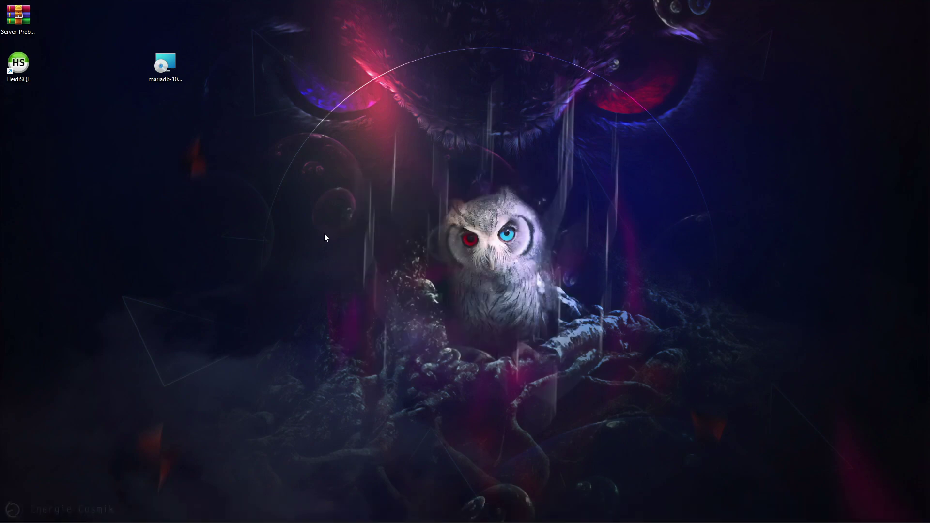
- Move the mariadb installer beside the server archive and relocate the HeidiSQL shortcut
{"action": "left_click_drag", "start_coordinate": [169, 80], "coordinate": [59, 30]}
{"action": "left_click_drag", "start_coordinate": [18, 65], "coordinate": [129, 77]}
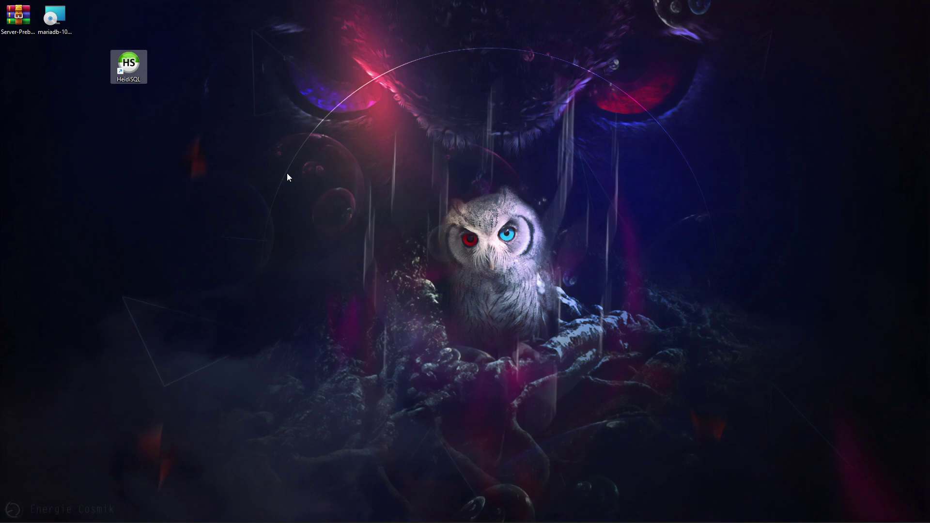
{"action": "left_click", "coordinate": [287, 174]}
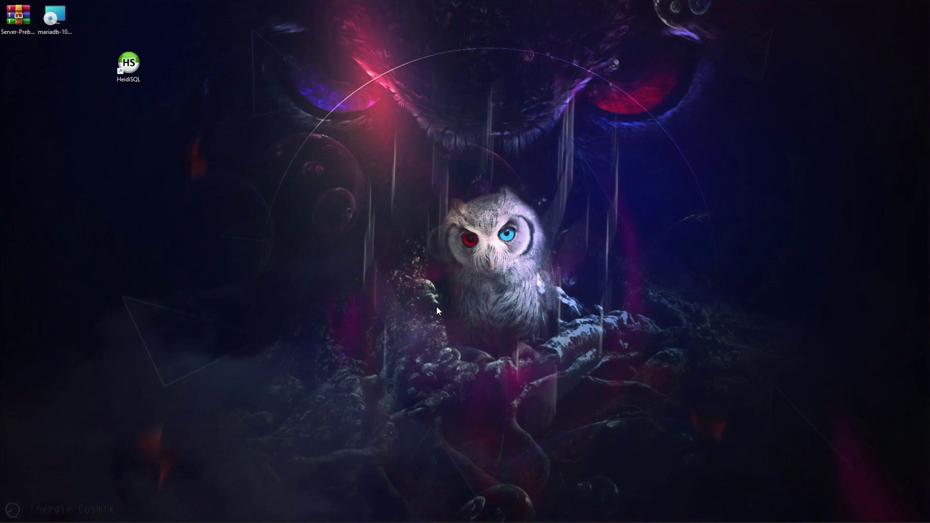
- View the heidisql.com Downloads page, close Brave, and place the HeidiSQL shortcut under the archive
{"action": "left_click", "coordinate": [401, 513]}
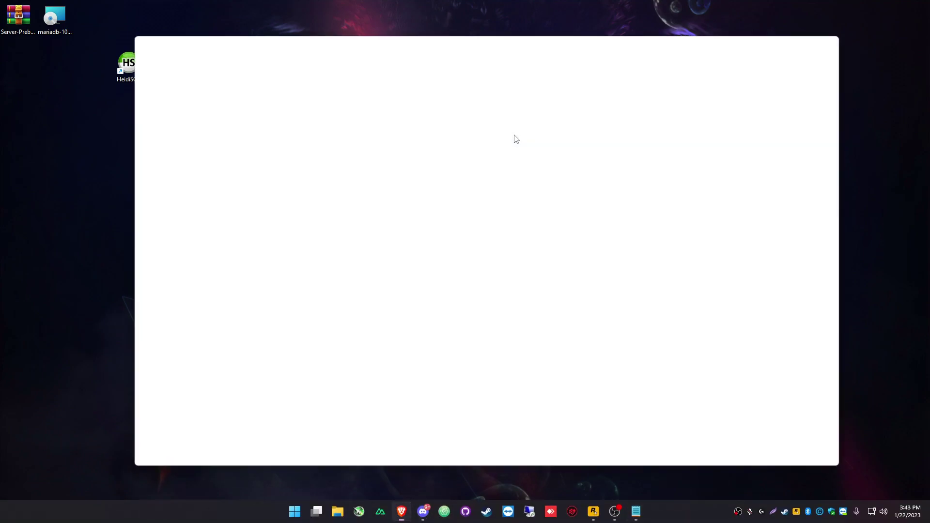
{"action": "type", "text": "https://www.heidisql.com/"}
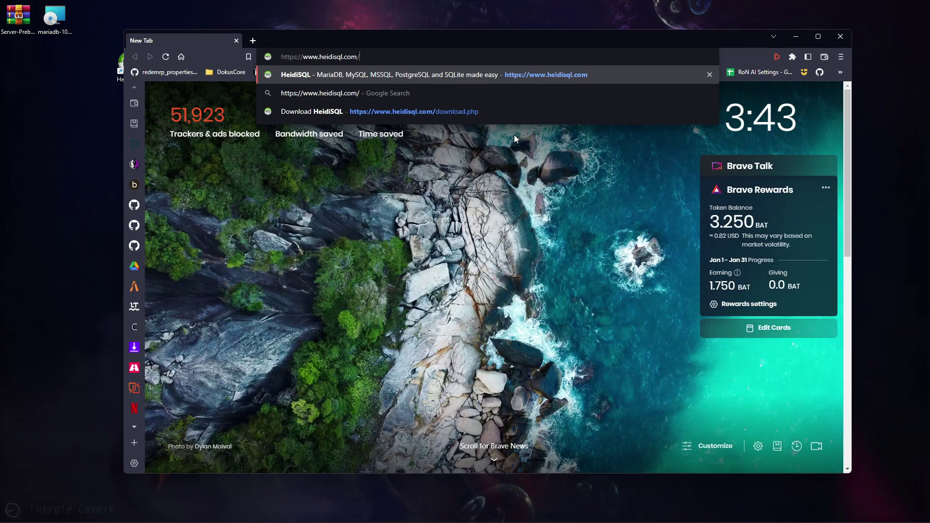
{"action": "key", "text": "Return"}
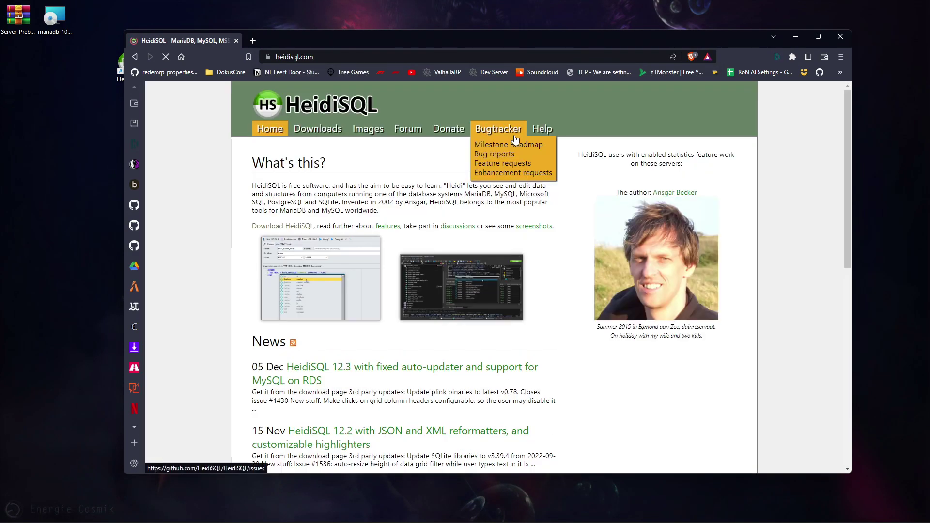
{"action": "left_click", "coordinate": [328, 132]}
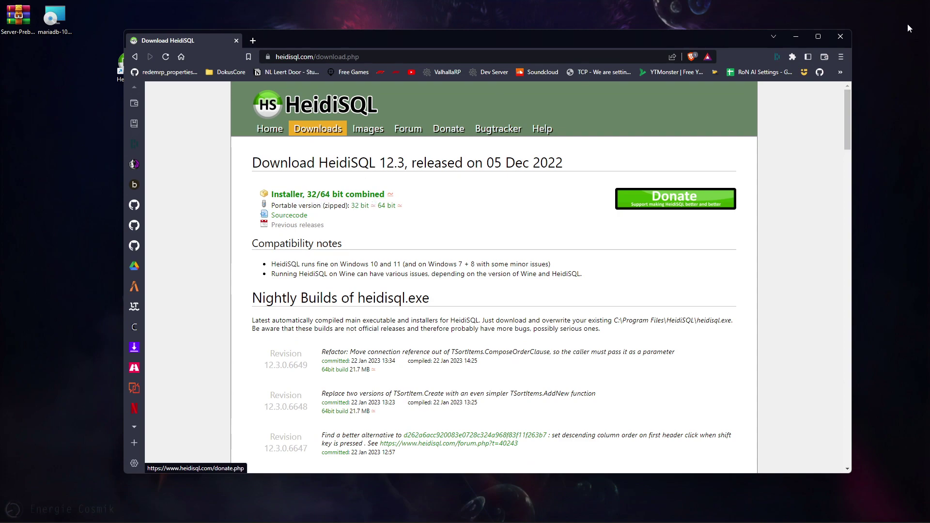
{"action": "left_click", "coordinate": [840, 36]}
{"action": "left_click_drag", "start_coordinate": [128, 64], "coordinate": [28, 65]}
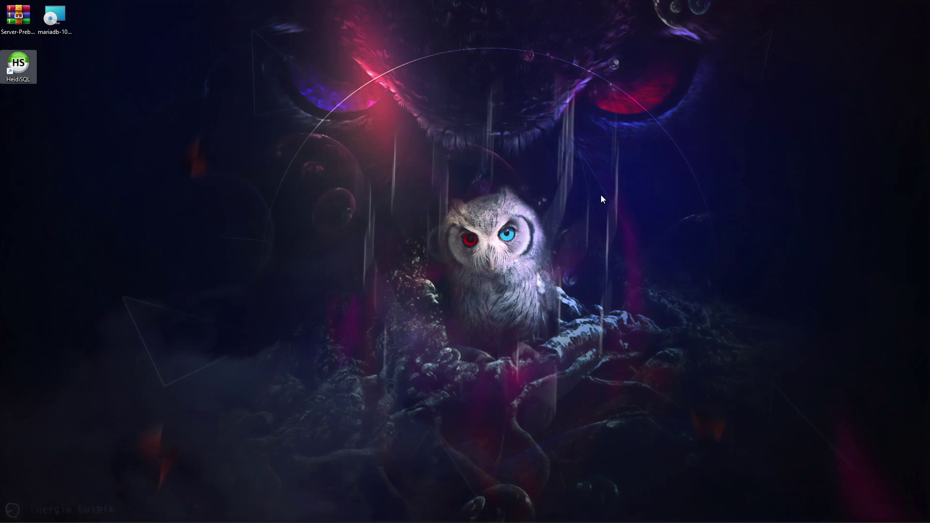
- Create a HeidiSQL session named DokusCore with user root and enter the database password
{"action": "key", "text": "Return"}
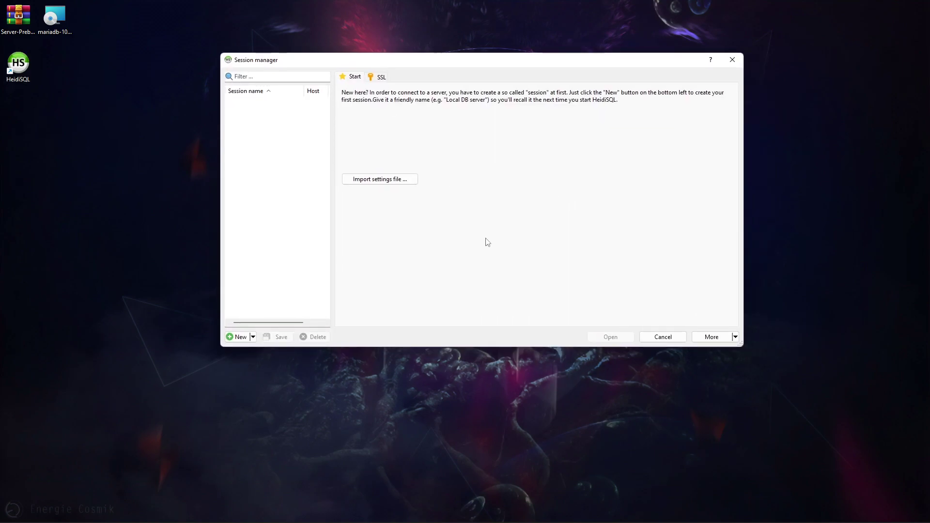
{"action": "left_click", "coordinate": [237, 337]}
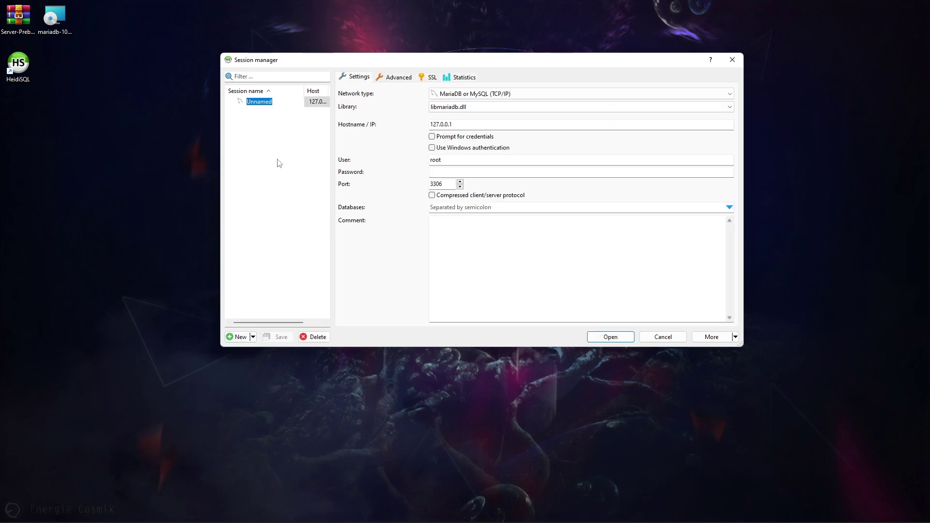
{"action": "type", "text": "DokusCore"}
{"action": "key", "text": "Return"}
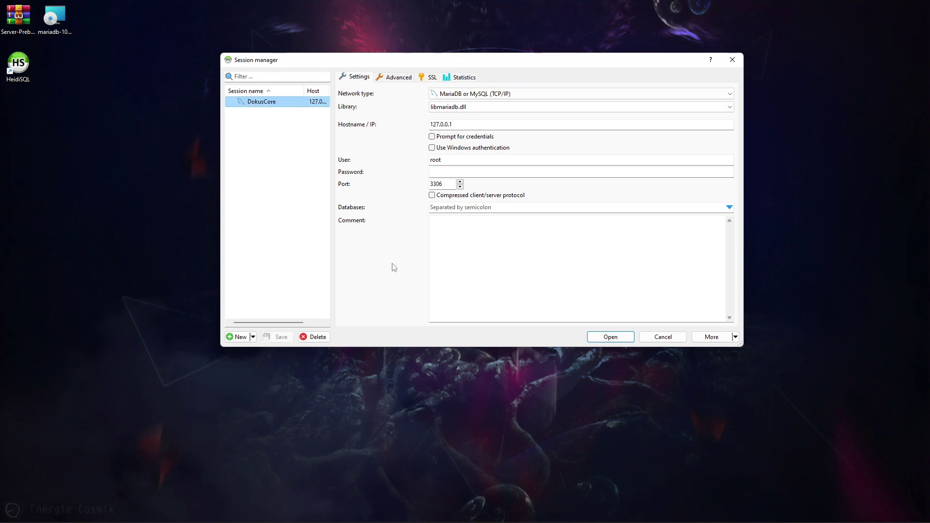
{"action": "double_click", "coordinate": [451, 160]}
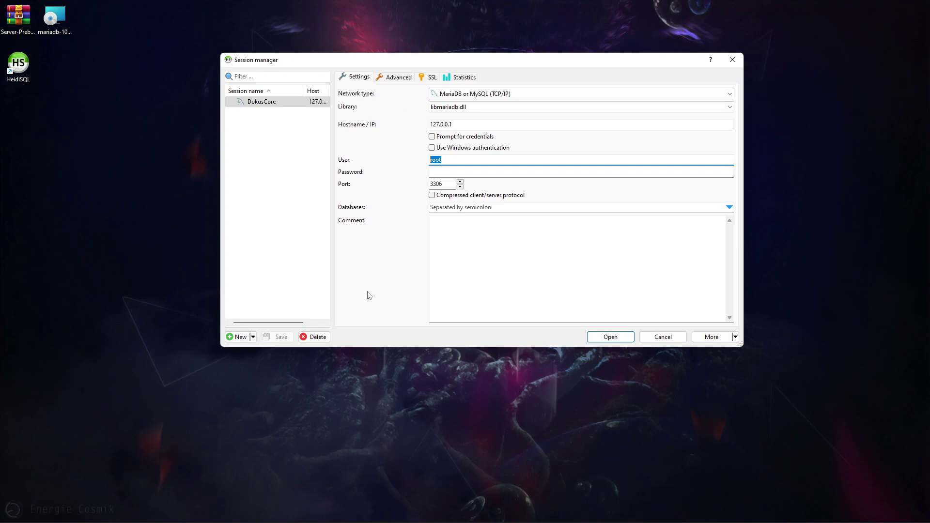
{"action": "left_click", "coordinate": [457, 169]}
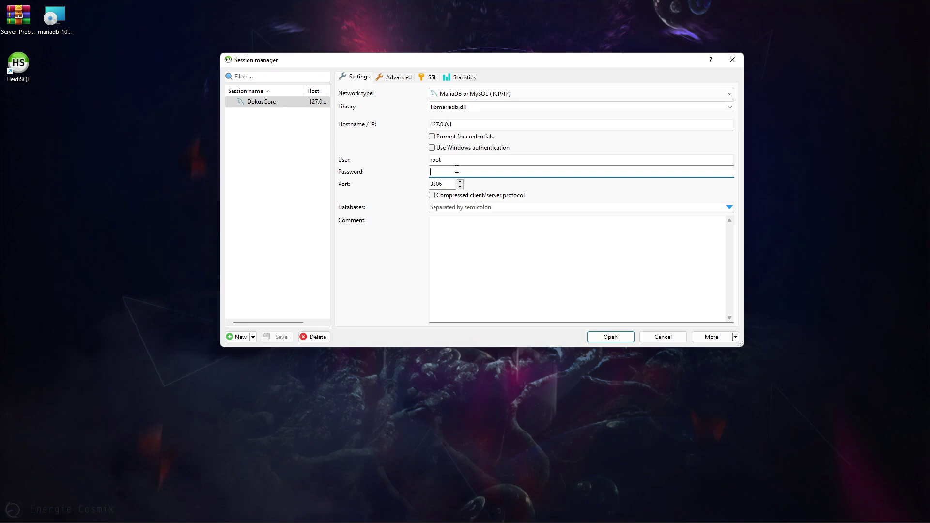
{"action": "type", "text": "root"}
{"action": "key", "text": "shift+Tab"}
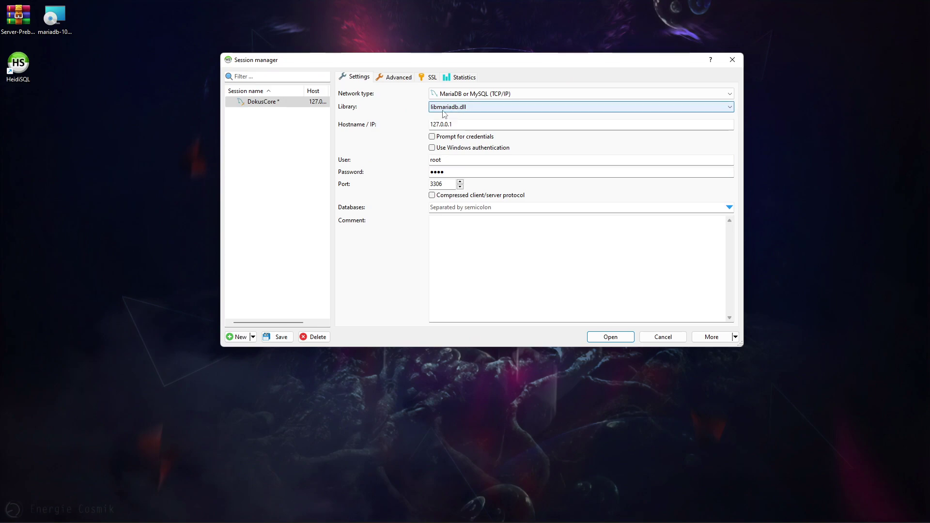
- Keep libmariadb.dll, connect to the DokusCore MariaDB session showing four system databases, then minimize HeidiSQL
{"action": "left_click", "coordinate": [444, 113]}
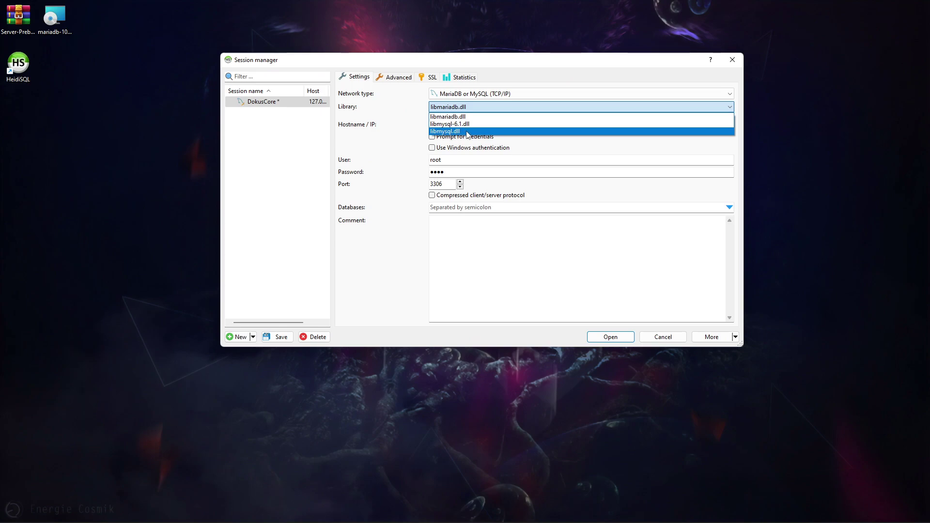
{"action": "left_click", "coordinate": [415, 128]}
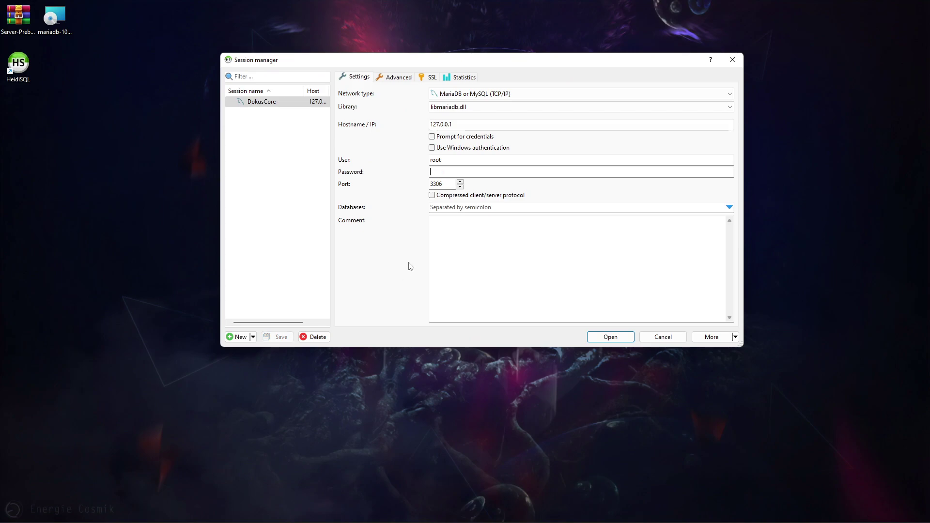
{"action": "left_click", "coordinate": [611, 338]}
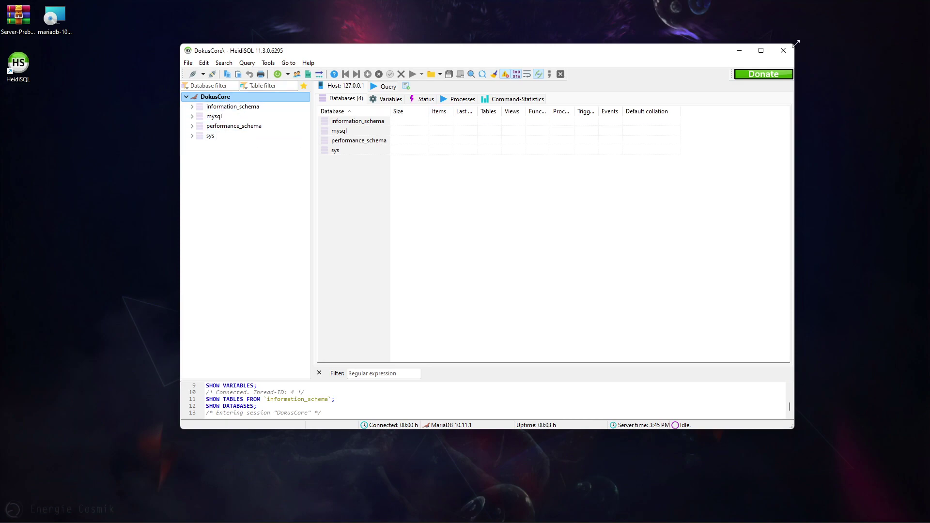
{"action": "left_click", "coordinate": [746, 51]}
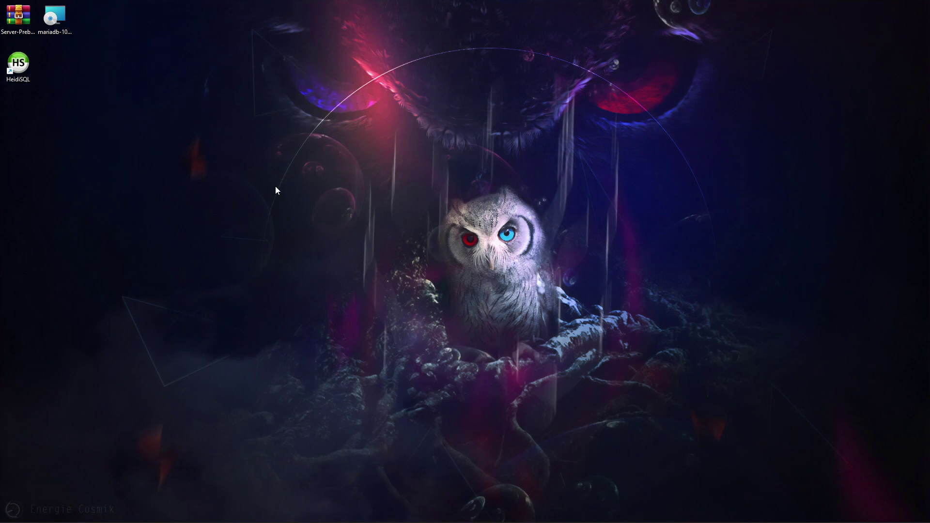
- Open Server-Prebuild-main.zip and browse into its Server-Prebuild-main folder
{"action": "left_click", "coordinate": [14, 22]}
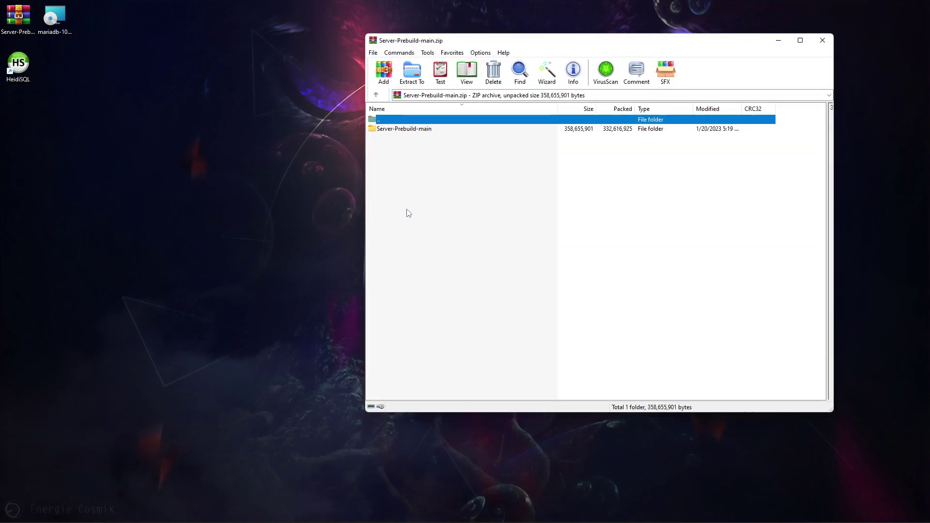
{"action": "double_click", "coordinate": [410, 131]}
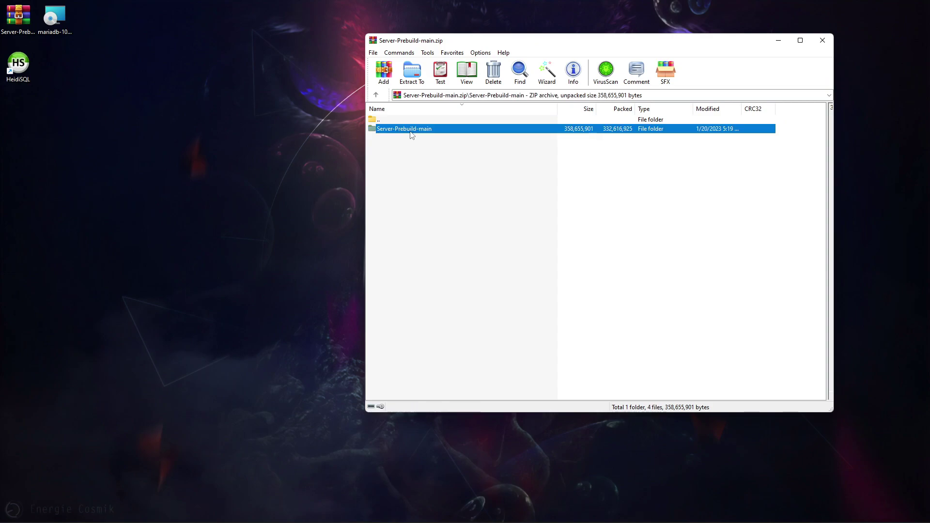
{"action": "left_click", "coordinate": [396, 129]}
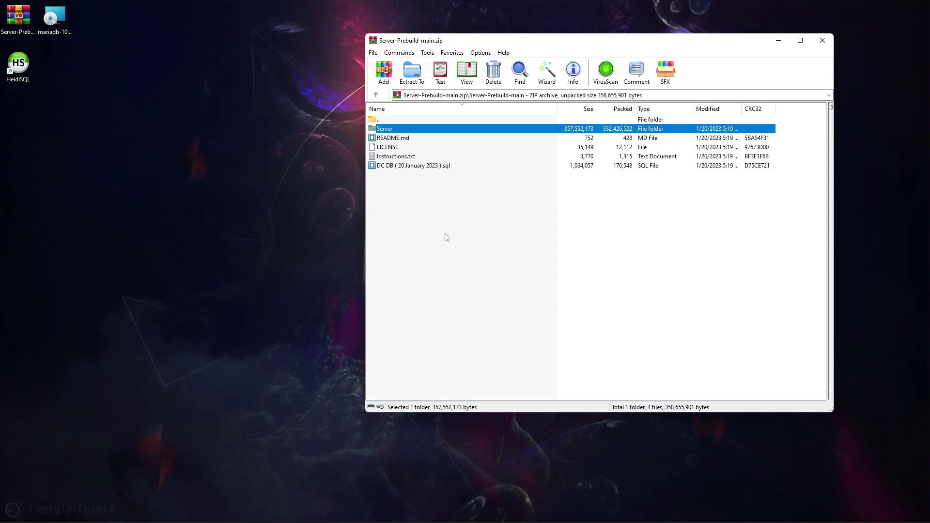
{"action": "left_click_drag", "start_coordinate": [411, 210], "coordinate": [410, 170]}
{"action": "left_click", "coordinate": [425, 242]}
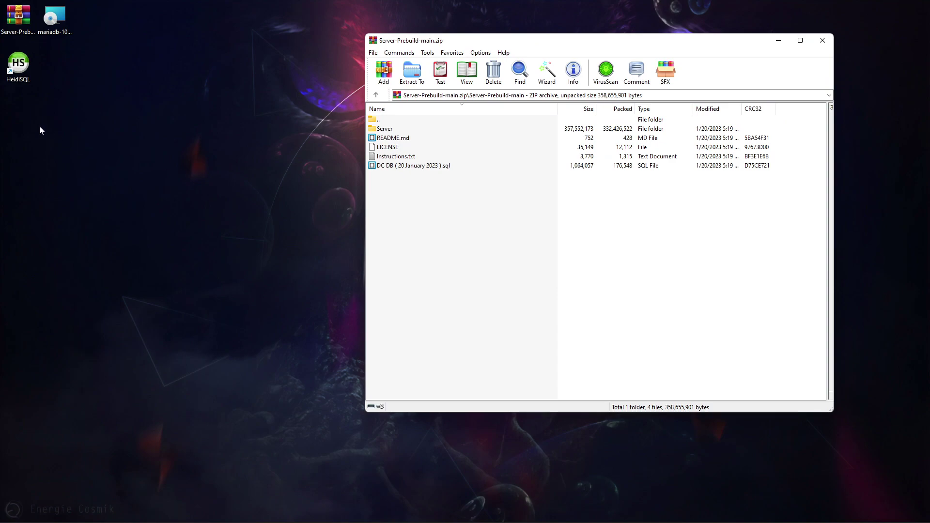
{"action": "left_click", "coordinate": [92, 144]}
- Create a desktop folder named MyServer and extract the archive's Server folder into it
{"action": "right_click", "coordinate": [83, 112]}
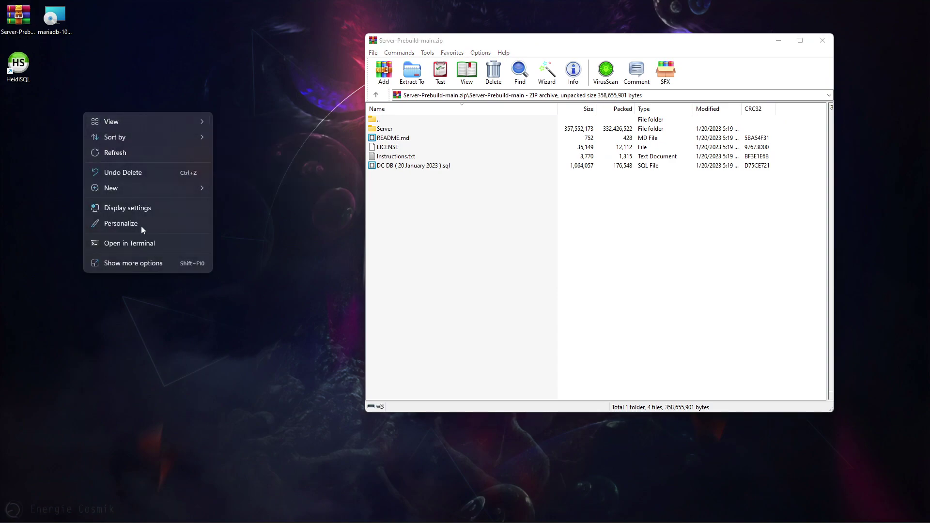
{"action": "mouse_move", "coordinate": [171, 193]}
{"action": "left_click", "coordinate": [236, 194]}
{"action": "type", "text": "MyServer"}
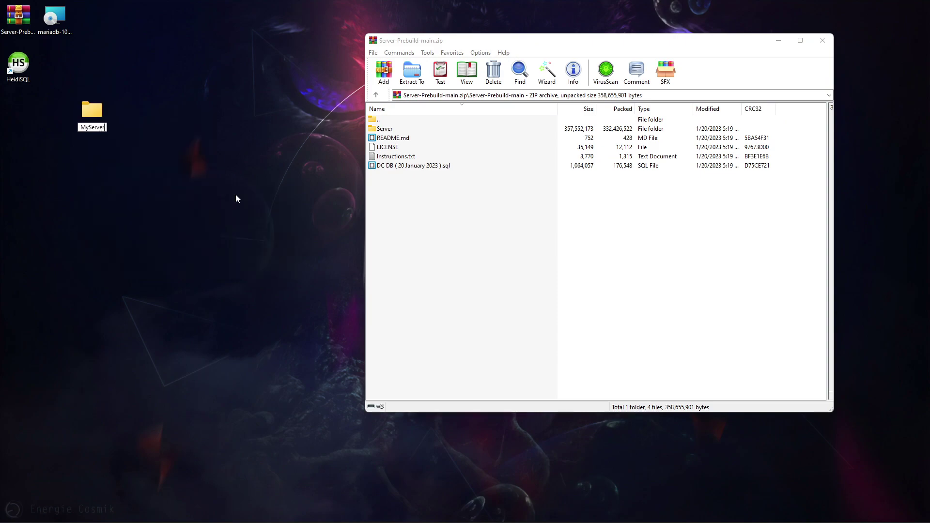
{"action": "key", "text": "Return"}
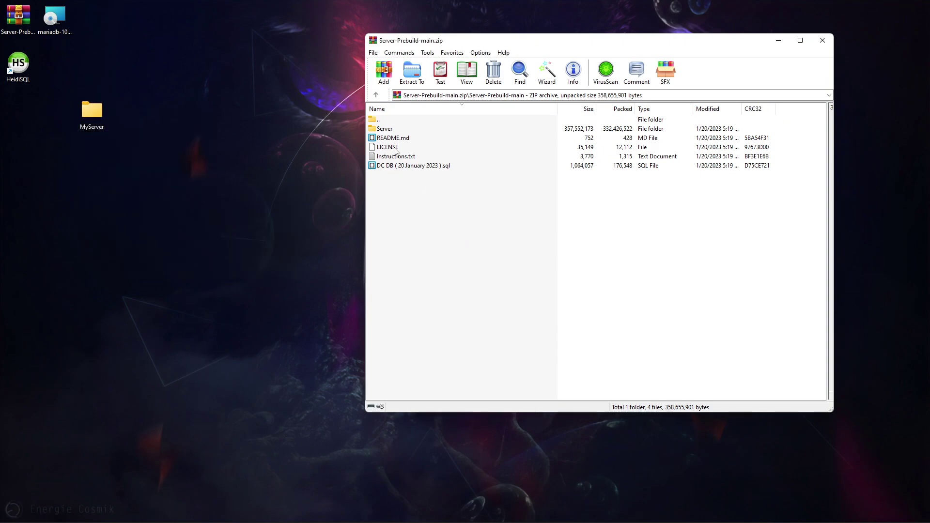
{"action": "left_click_drag", "start_coordinate": [384, 129], "coordinate": [94, 117]}
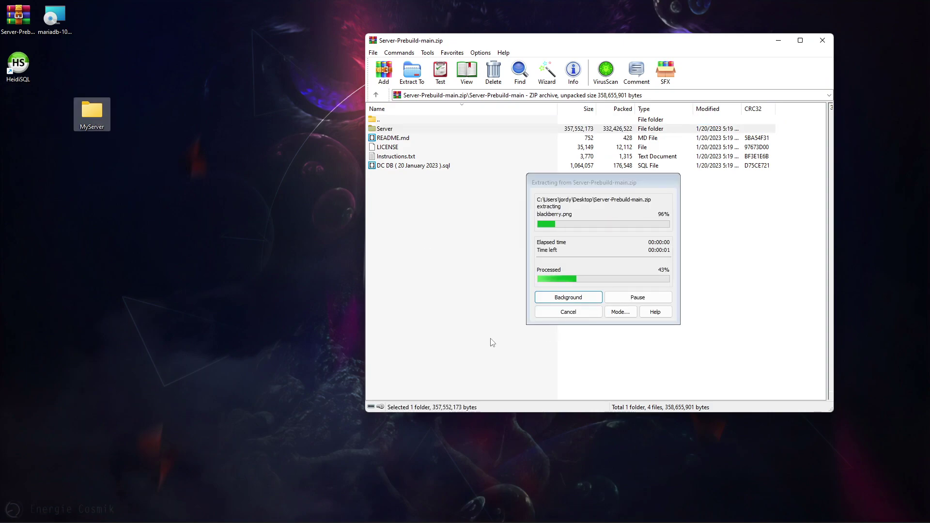
{"action": "left_click", "coordinate": [88, 130]}
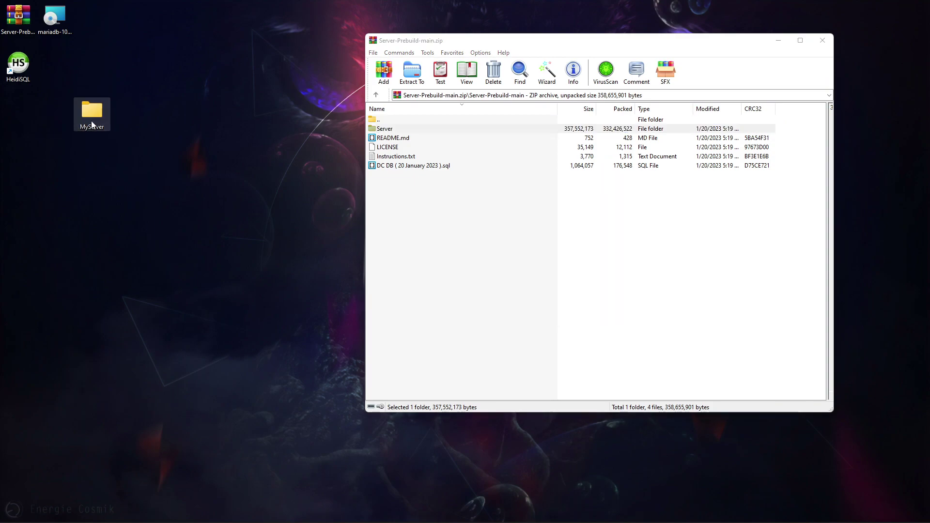
- Open MyServer in File Explorer, look inside the extracted Server folder, and return to MyServer
{"action": "double_click", "coordinate": [92, 117]}
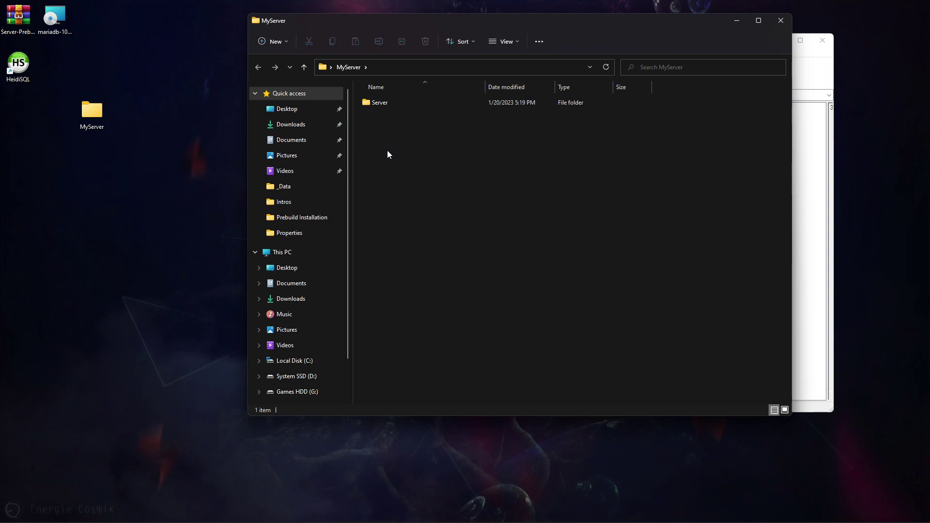
{"action": "double_click", "coordinate": [380, 102]}
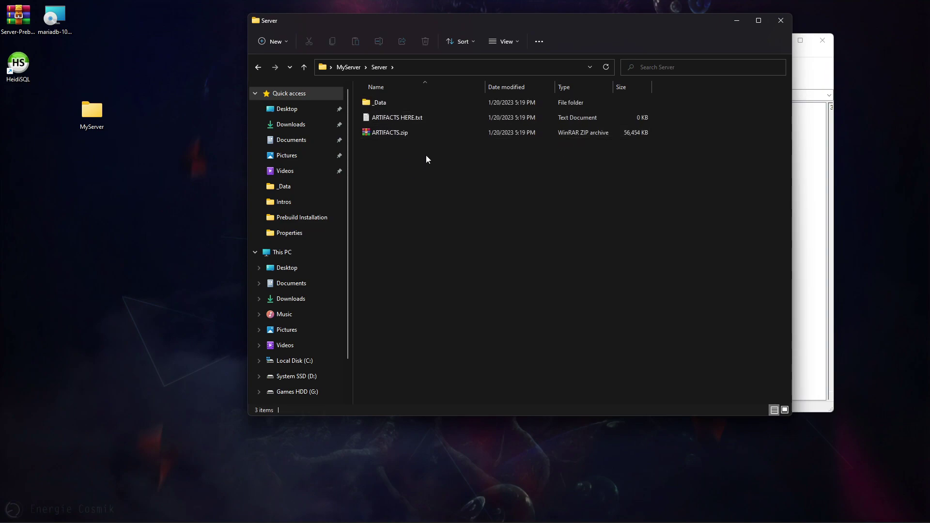
{"action": "key", "text": "BackSpace"}
{"action": "left_click", "coordinate": [430, 241]}
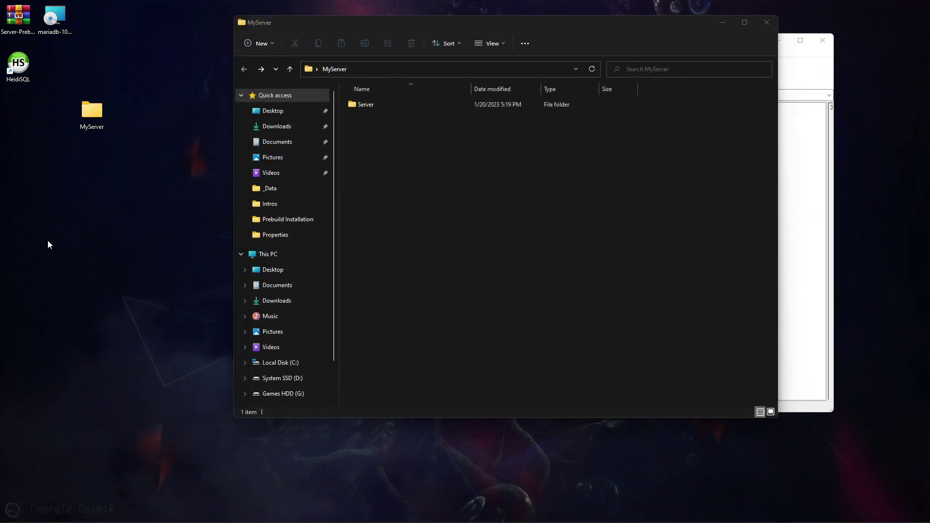
- Extract DC DB ( 20 January 2023 ).sql from the archive into the MyServer folder
{"action": "left_click", "coordinate": [794, 91]}
{"action": "key", "text": "super+Right"}
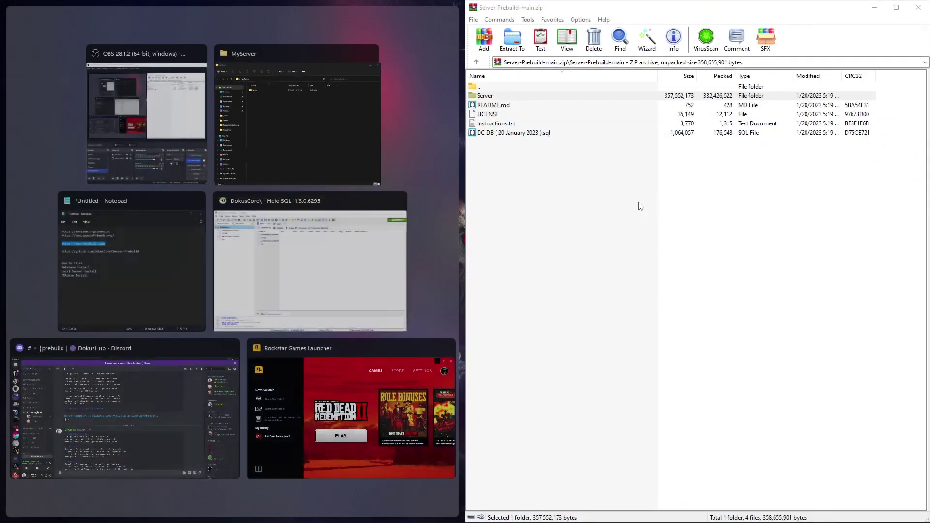
{"action": "left_click_drag", "start_coordinate": [673, 7], "coordinate": [670, 51]}
{"action": "left_click_drag", "start_coordinate": [601, 56], "coordinate": [654, 61]}
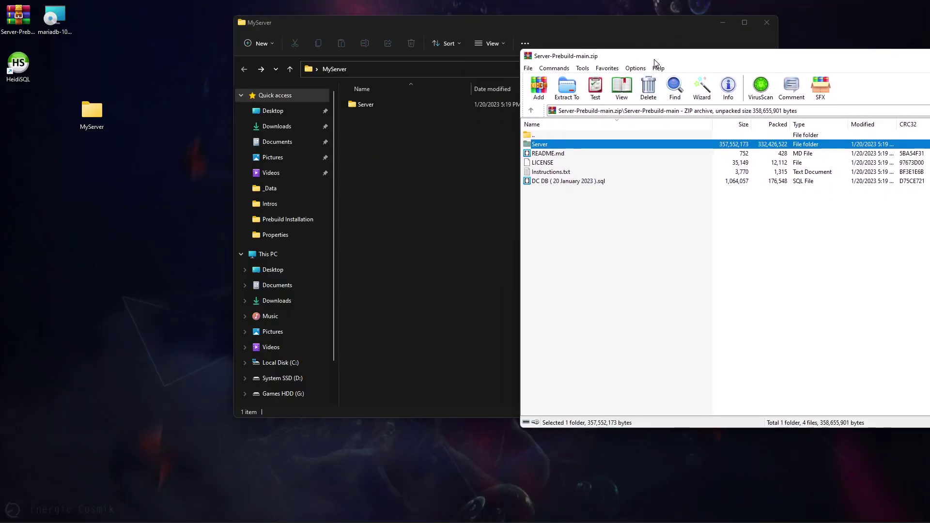
{"action": "left_click_drag", "start_coordinate": [566, 180], "coordinate": [444, 266]}
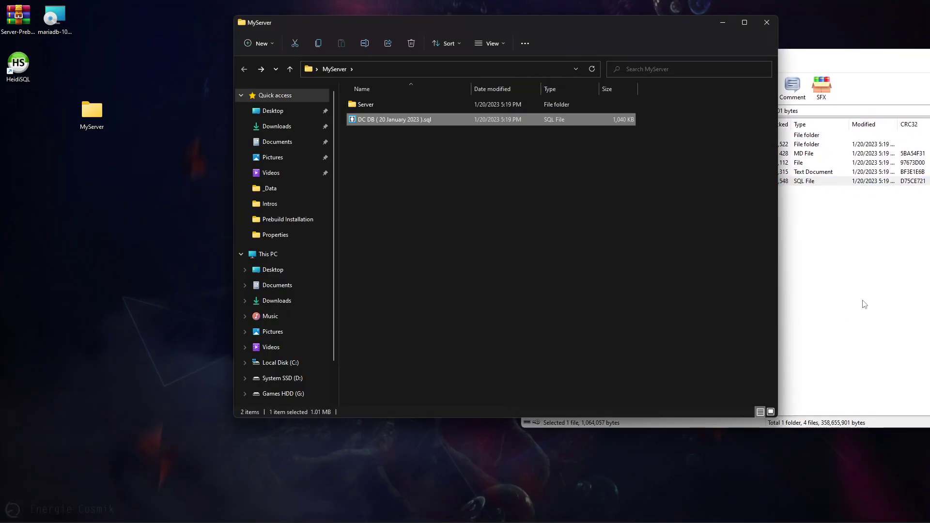
{"action": "left_click", "coordinate": [865, 304]}
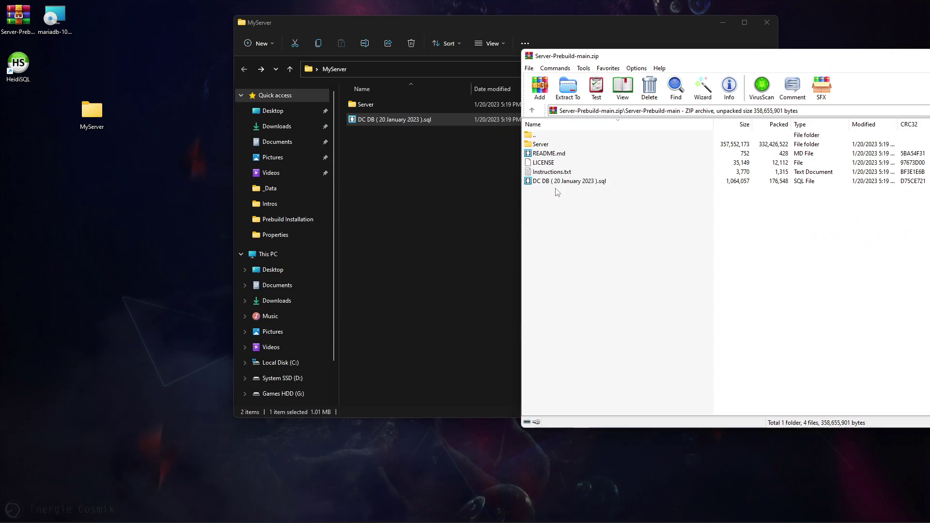
{"action": "left_click_drag", "start_coordinate": [788, 52], "coordinate": [690, 36]}
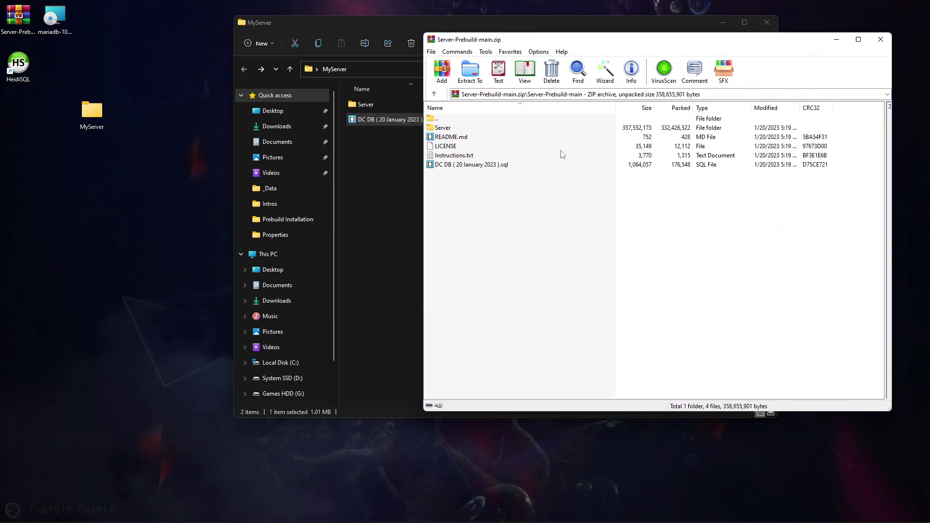
{"action": "left_click", "coordinate": [461, 157]}
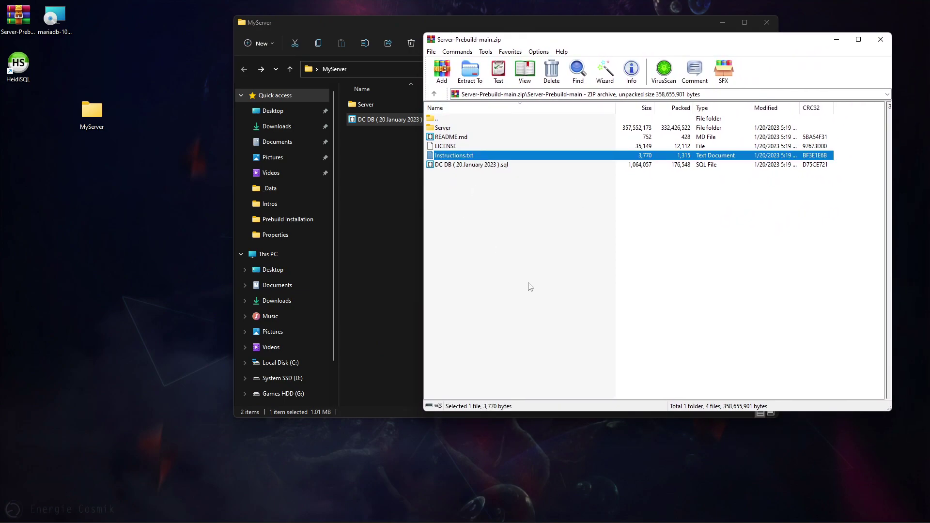
- Close WinRAR, select the .sql file in MyServer, and switch back to HeidiSQL
{"action": "left_click", "coordinate": [880, 40]}
{"action": "left_click", "coordinate": [486, 277]}
{"action": "left_click_drag", "start_coordinate": [384, 16], "coordinate": [467, 22]}
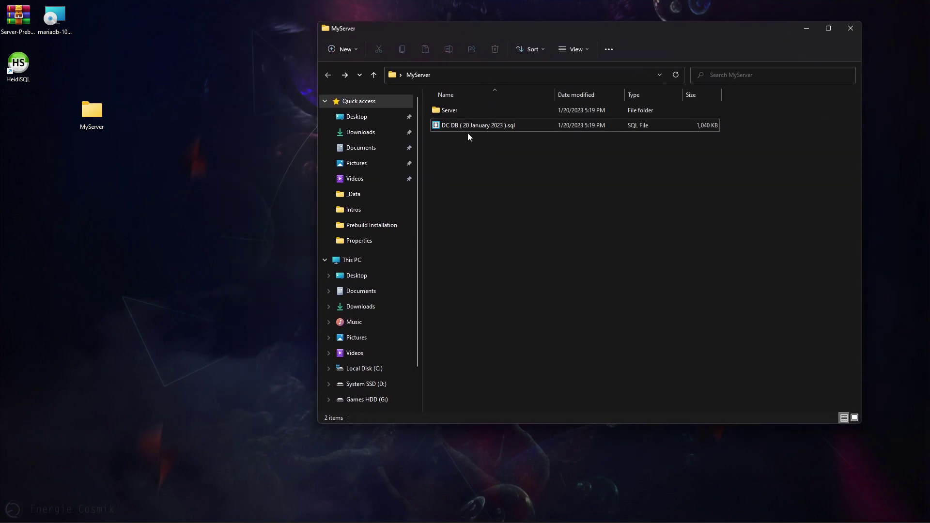
{"action": "left_click", "coordinate": [468, 131]}
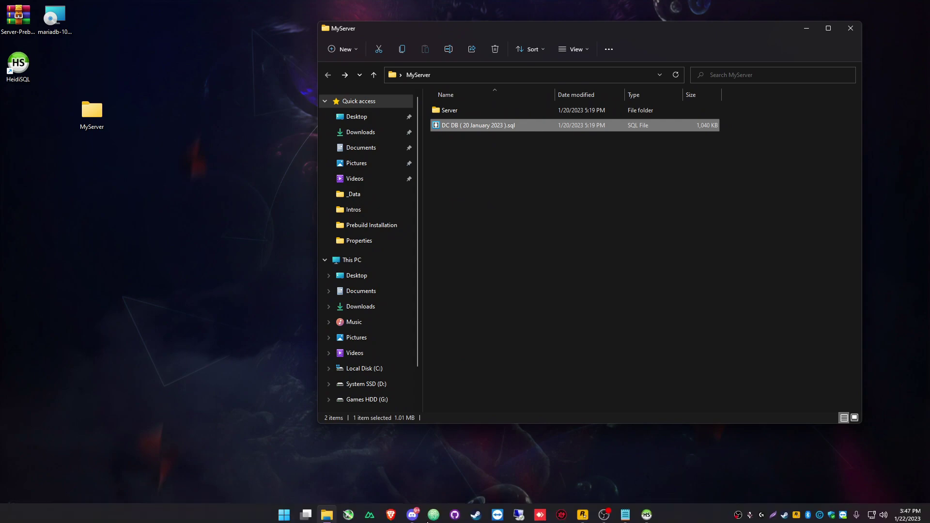
{"action": "left_click", "coordinate": [647, 511]}
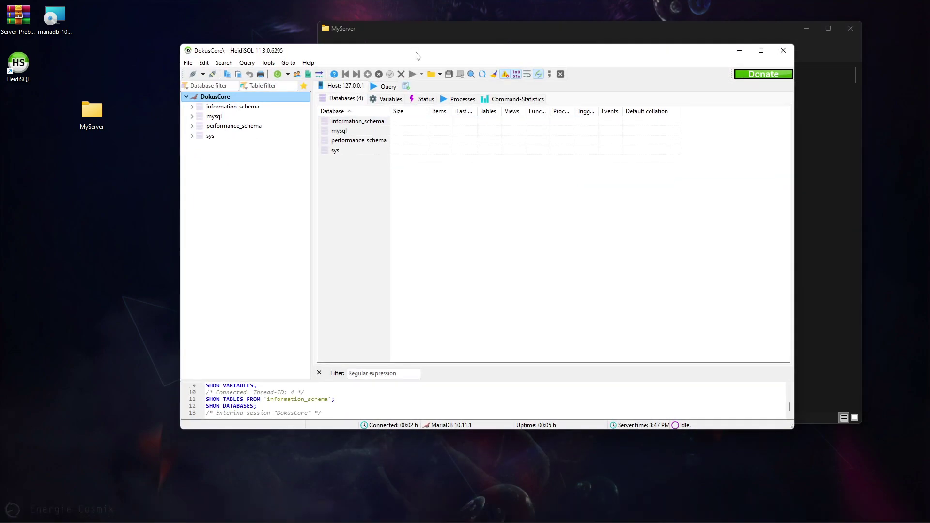
- Load DC DB ( 20 January 2023 ).sql into a new HeidiSQL query editor
{"action": "left_click_drag", "start_coordinate": [417, 51], "coordinate": [286, 128]}
{"action": "left_click_drag", "start_coordinate": [420, 33], "coordinate": [516, 38]}
{"action": "left_click_drag", "start_coordinate": [341, 129], "coordinate": [326, 50]}
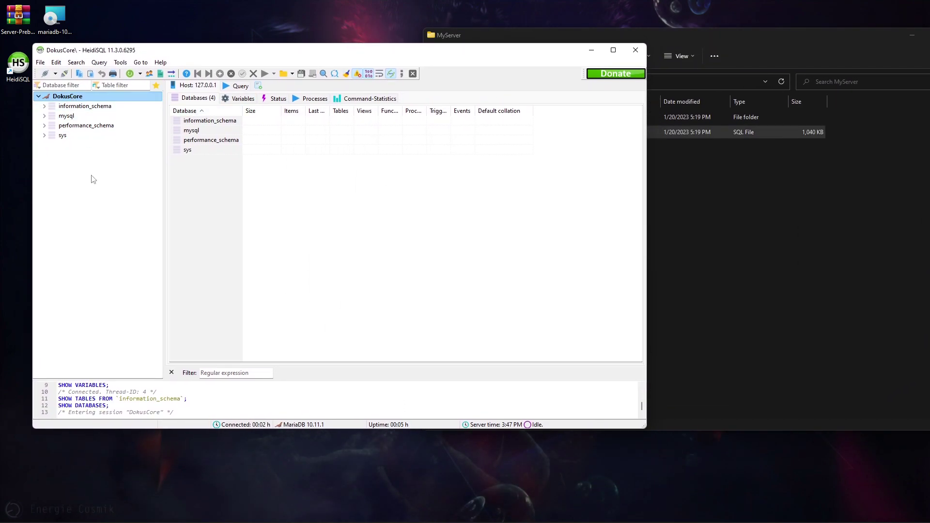
{"action": "left_click", "coordinate": [241, 87]}
{"action": "left_click", "coordinate": [809, 267]}
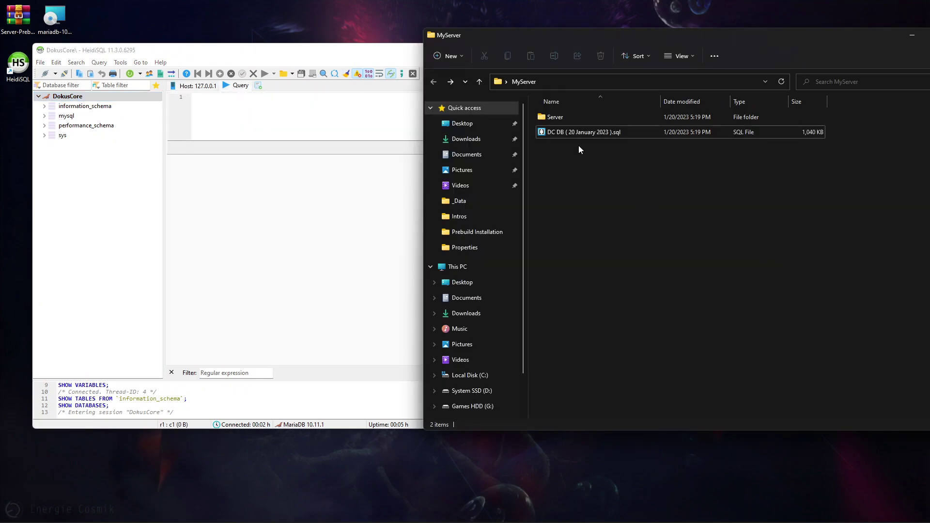
{"action": "left_click_drag", "start_coordinate": [586, 132], "coordinate": [326, 125]}
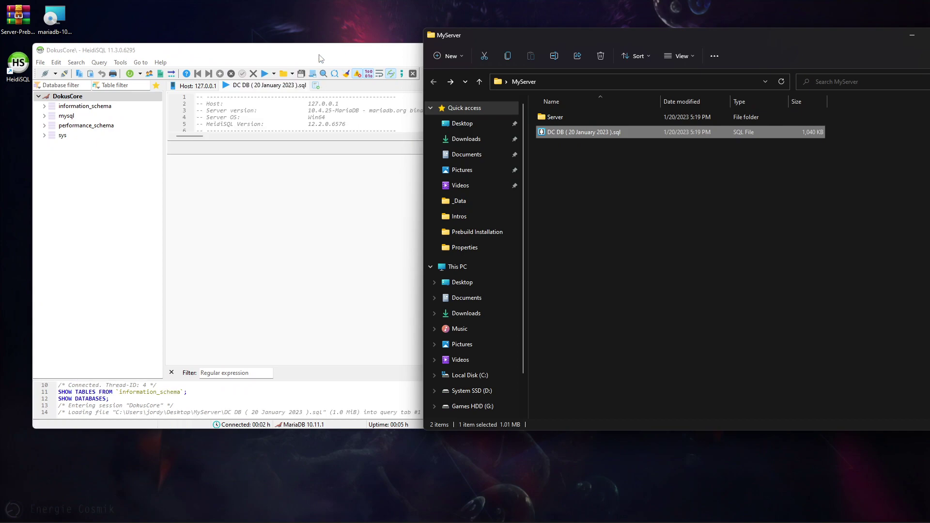
{"action": "left_click", "coordinate": [321, 59]}
{"action": "scroll", "coordinate": [507, 109], "scroll_direction": "down", "scroll_amount": 16}
{"action": "scroll", "coordinate": [507, 109], "scroll_direction": "down", "scroll_amount": 20}
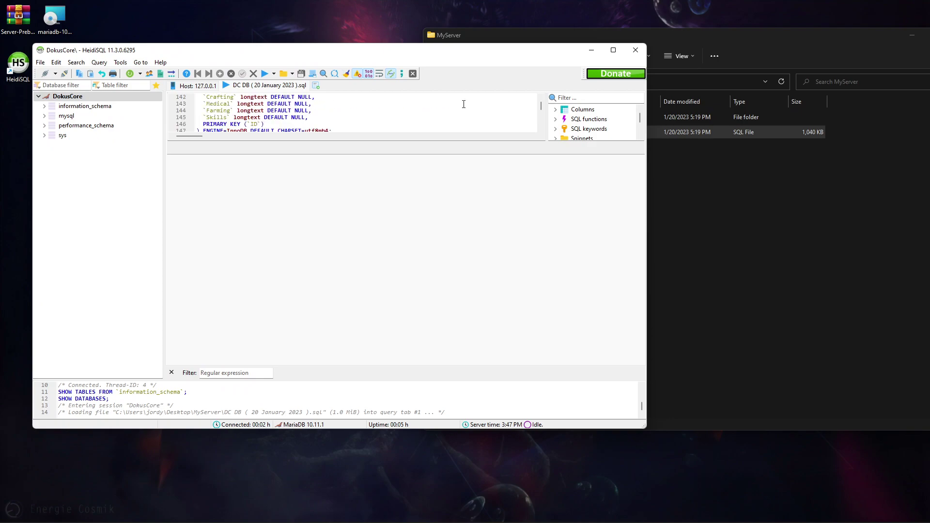
- Execute the dump's 52 queries, then clear all text from the editor
{"action": "left_click", "coordinate": [265, 73]}
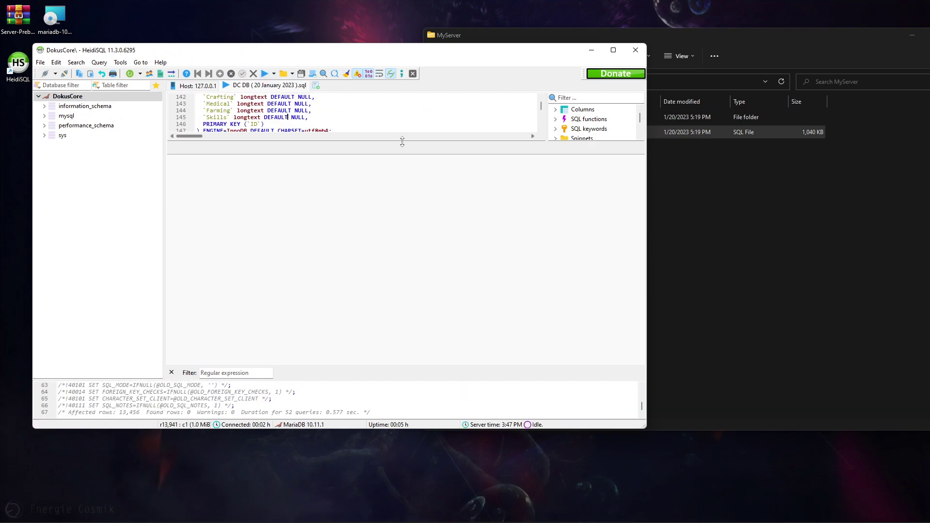
{"action": "key", "text": "ctrl+a"}
{"action": "key", "text": "Delete"}
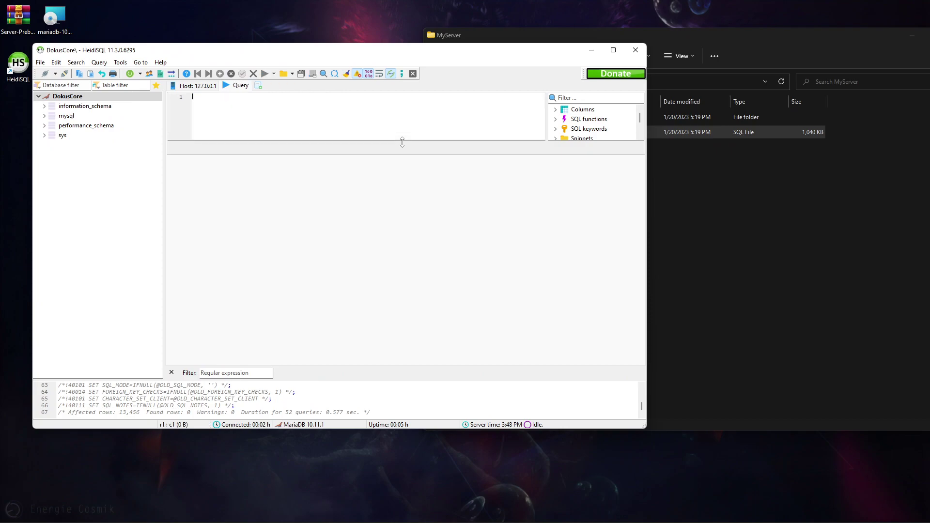
- Refresh the connection and show the new dokuscore database's 29-table overview
{"action": "left_click", "coordinate": [71, 99]}
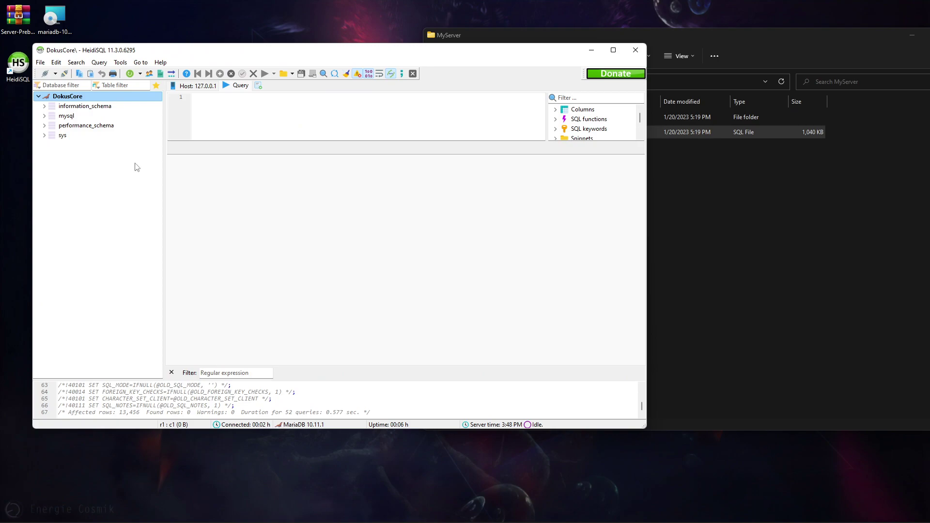
{"action": "left_click", "coordinate": [131, 75]}
{"action": "left_click", "coordinate": [130, 75]}
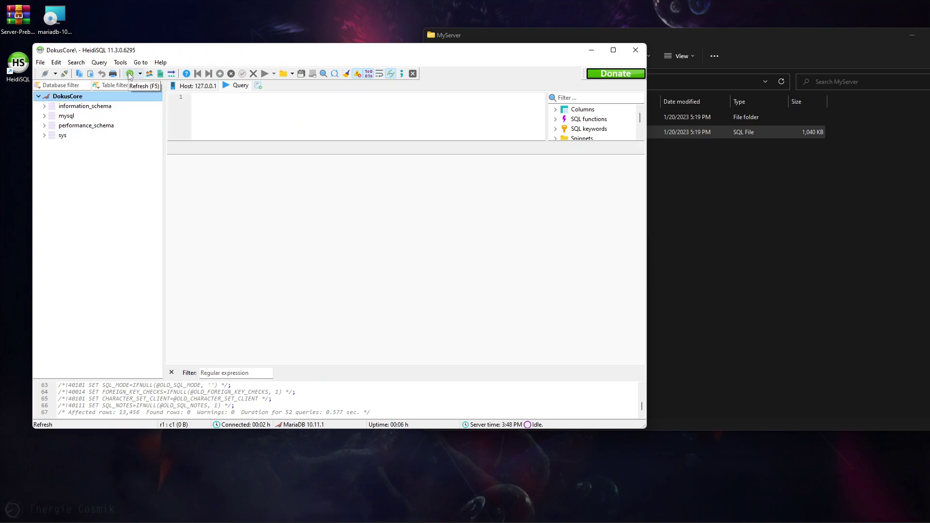
{"action": "left_click", "coordinate": [44, 106]}
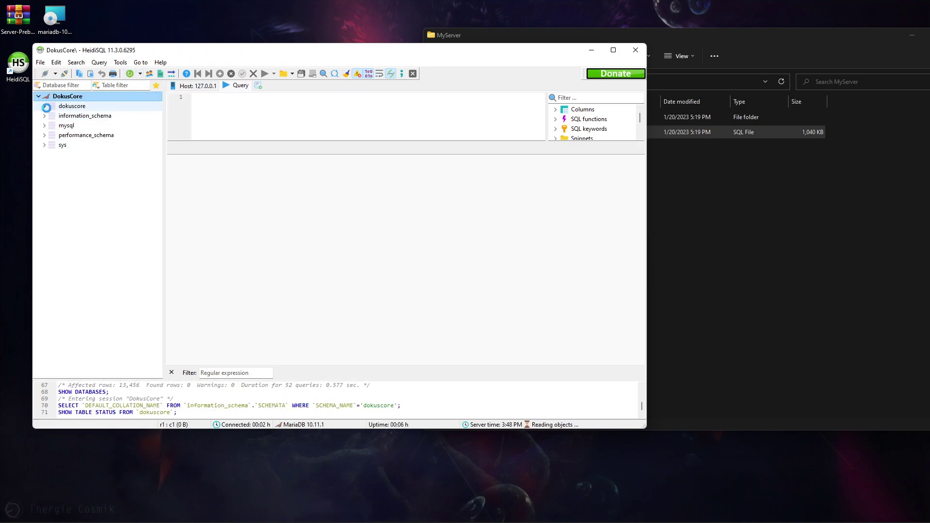
{"action": "scroll", "coordinate": [134, 216], "scroll_direction": "down", "scroll_amount": 2}
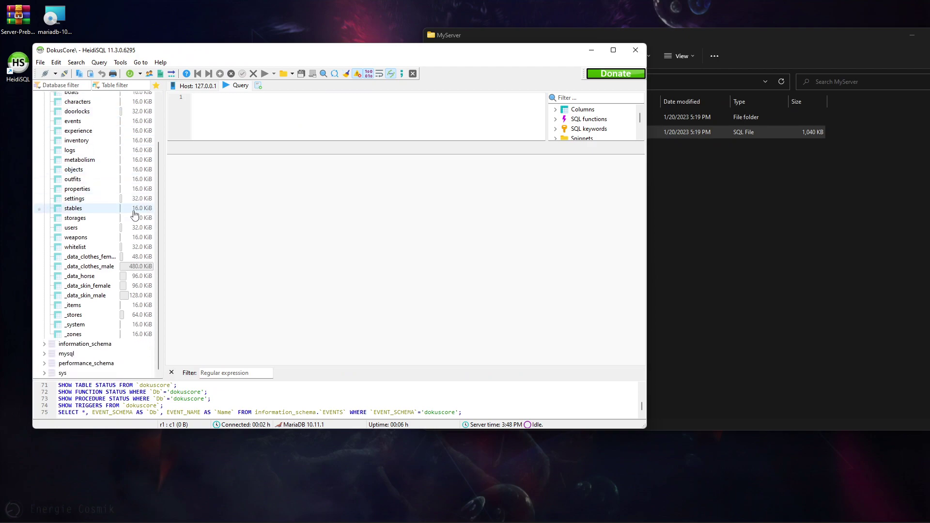
{"action": "scroll", "coordinate": [135, 216], "scroll_direction": "up", "scroll_amount": 2}
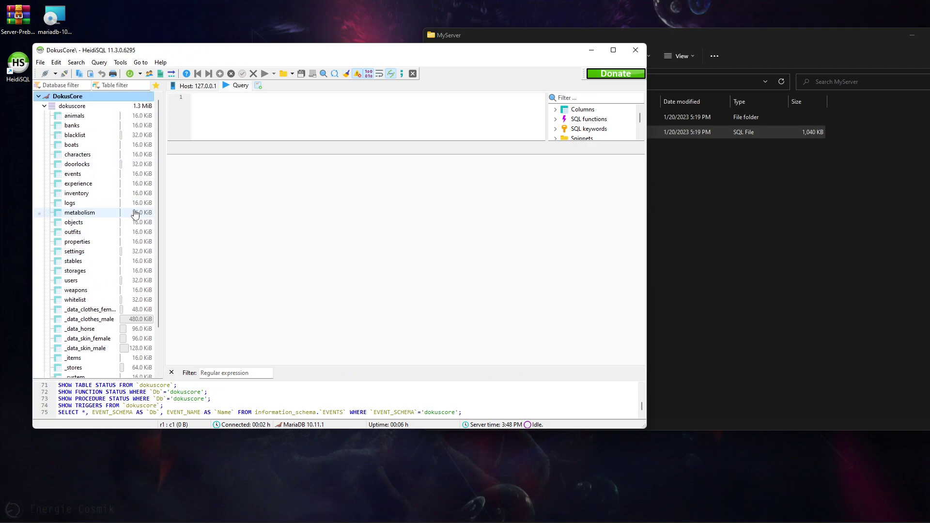
{"action": "scroll", "coordinate": [135, 209], "scroll_direction": "down", "scroll_amount": 2}
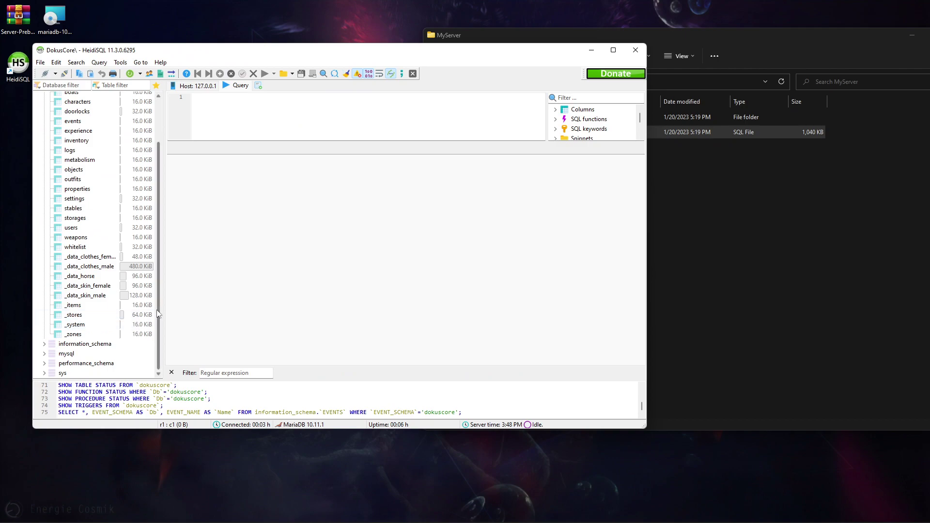
{"action": "scroll", "coordinate": [157, 314], "scroll_direction": "up", "scroll_amount": 2}
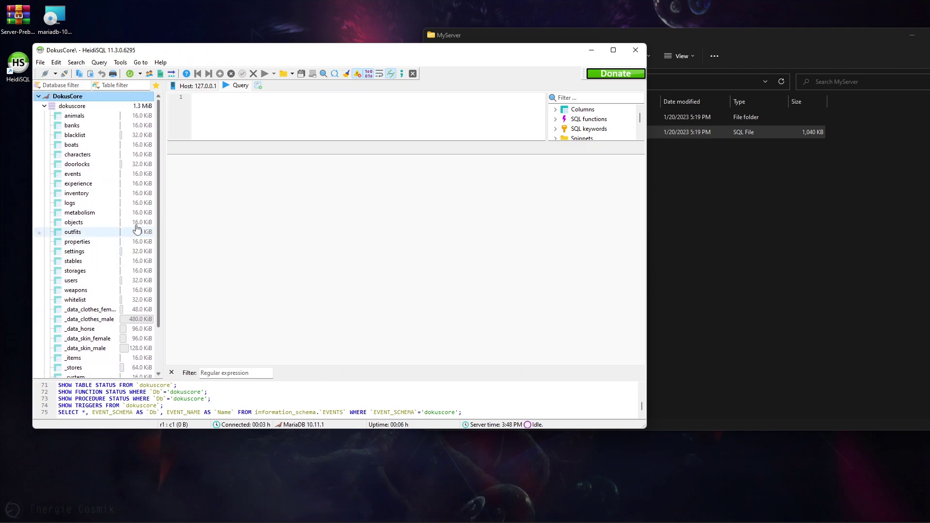
{"action": "left_click", "coordinate": [74, 108]}
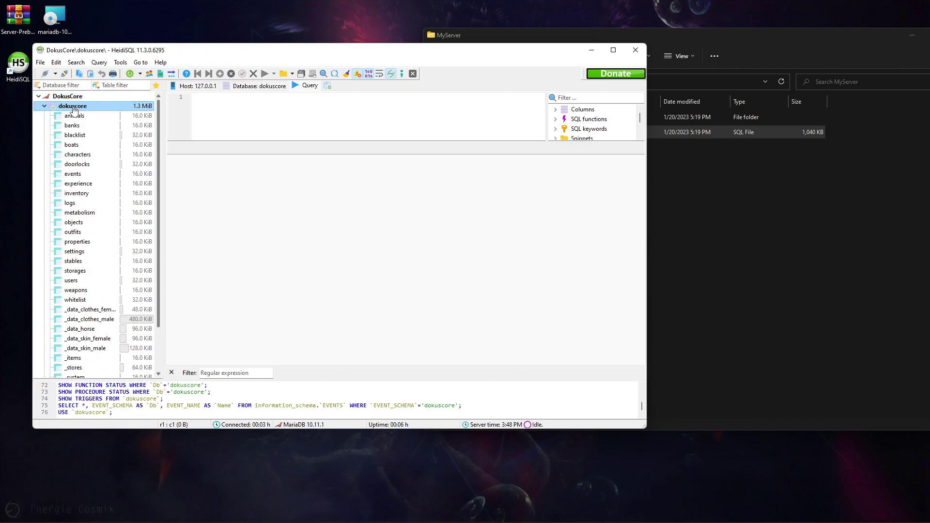
{"action": "left_click", "coordinate": [242, 87]}
- Empty tables animals through whitelist, then close HeidiSQL
{"action": "left_click", "coordinate": [199, 110]}
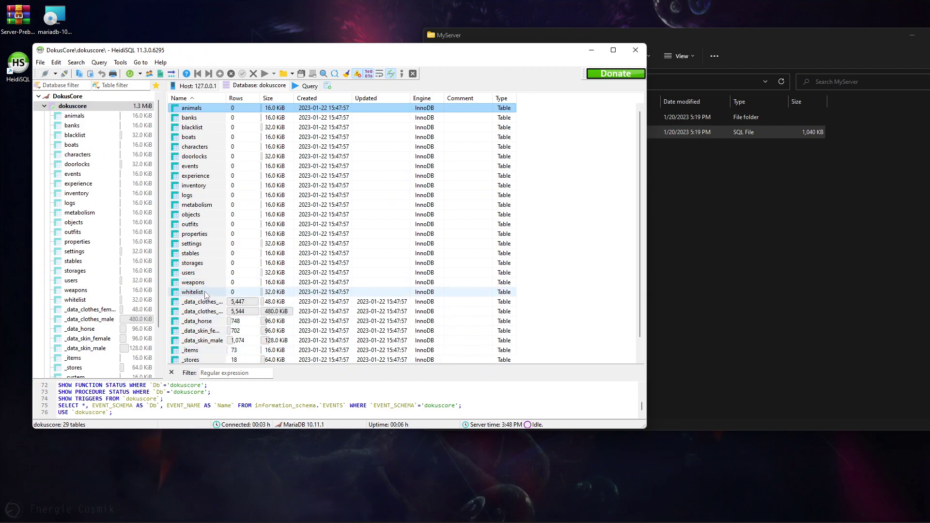
{"action": "left_click", "coordinate": [204, 292], "text": "shift"}
{"action": "right_click", "coordinate": [196, 161]}
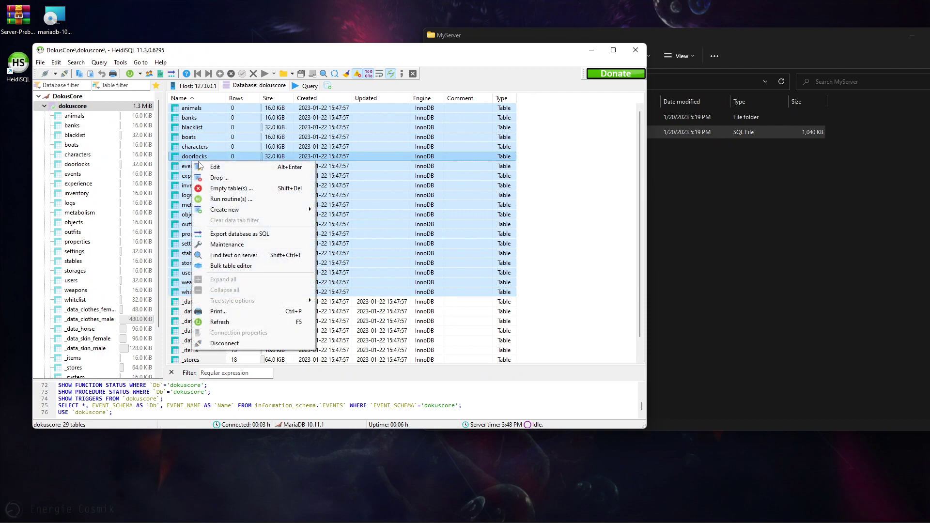
{"action": "left_click", "coordinate": [226, 189]}
{"action": "left_click", "coordinate": [491, 284]}
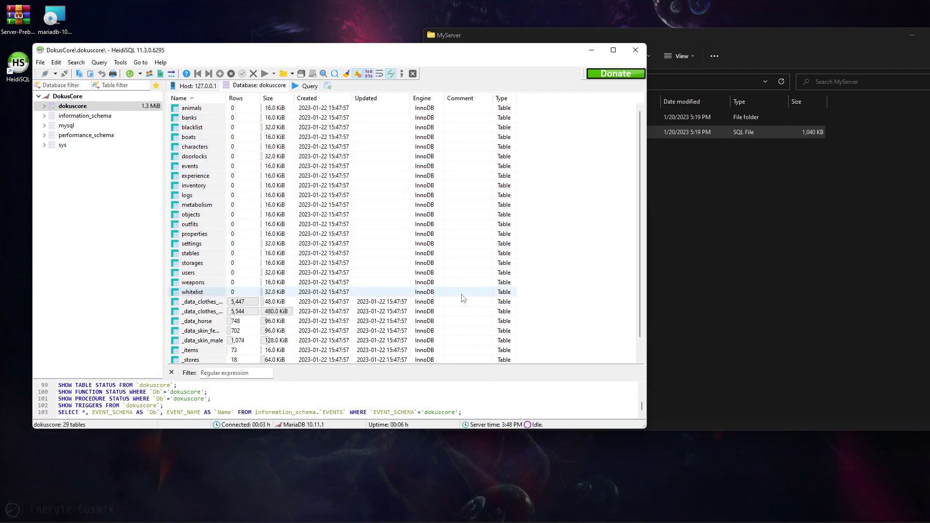
{"action": "scroll", "coordinate": [445, 308], "scroll_direction": "down", "scroll_amount": 1}
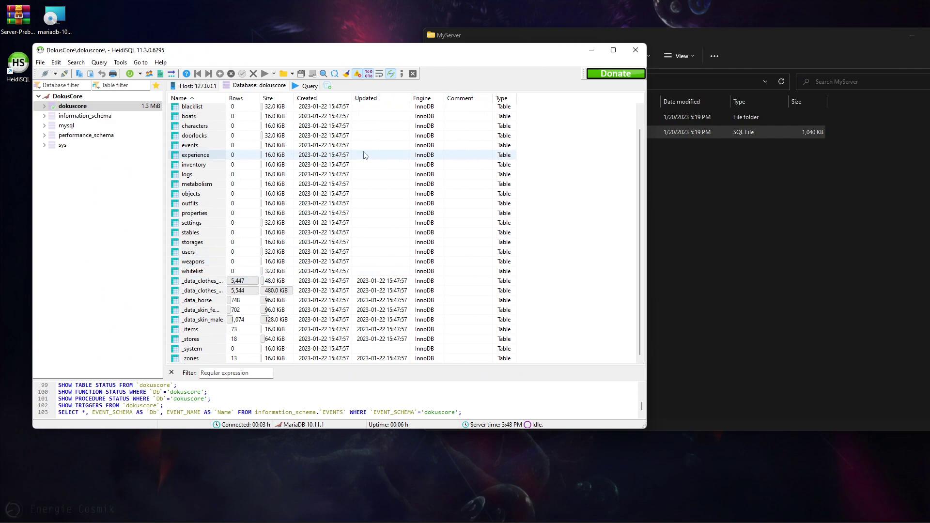
{"action": "left_click", "coordinate": [640, 52]}
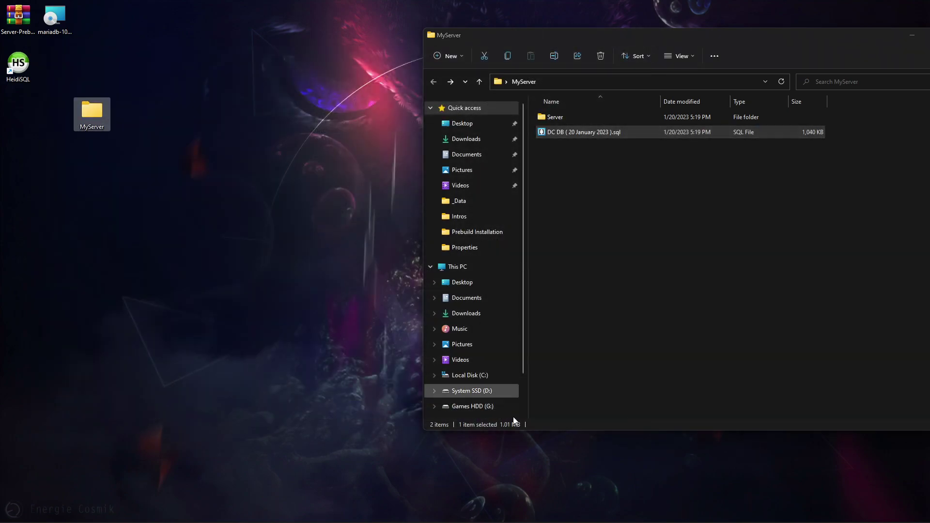
- Launch Atom and add the MyServer Server folder as its project, closing Explorer
{"action": "left_click", "coordinate": [444, 511]}
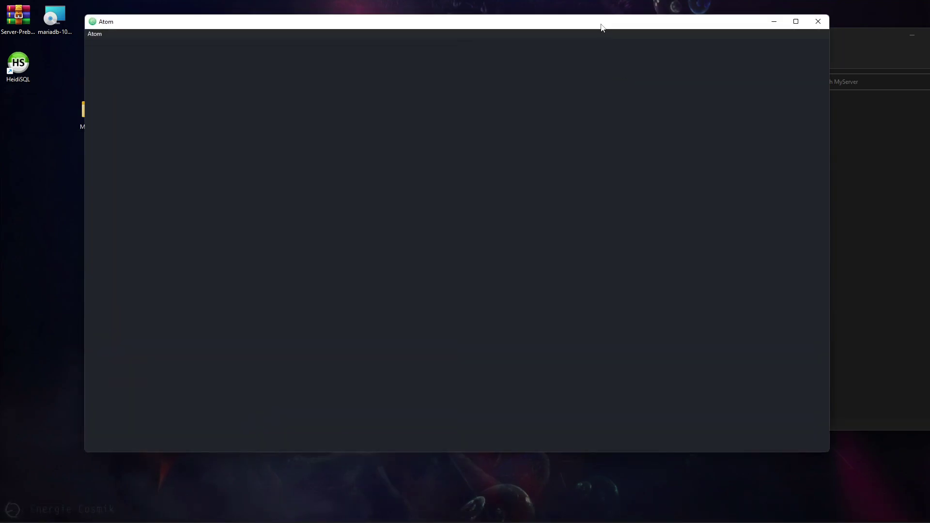
{"action": "left_click_drag", "start_coordinate": [602, 25], "coordinate": [592, 32]}
{"action": "left_click", "coordinate": [827, 38]}
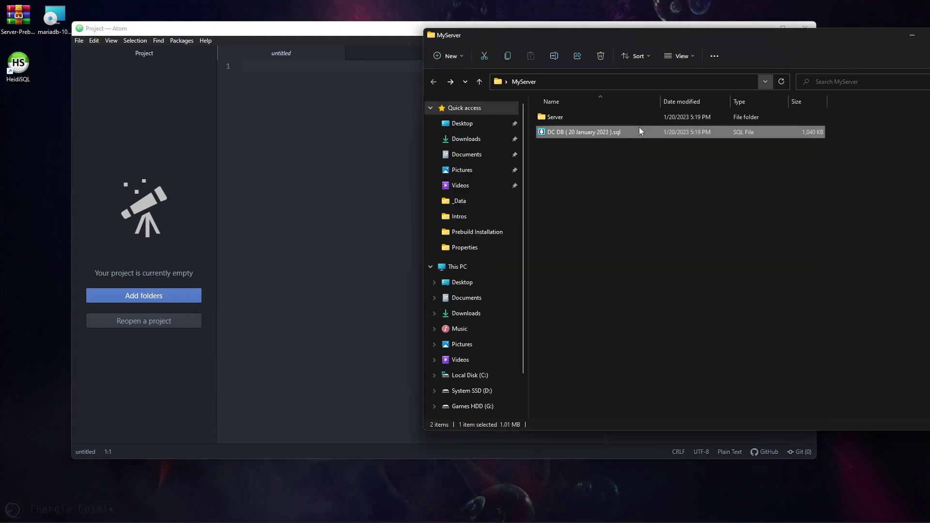
{"action": "left_click", "coordinate": [556, 121]}
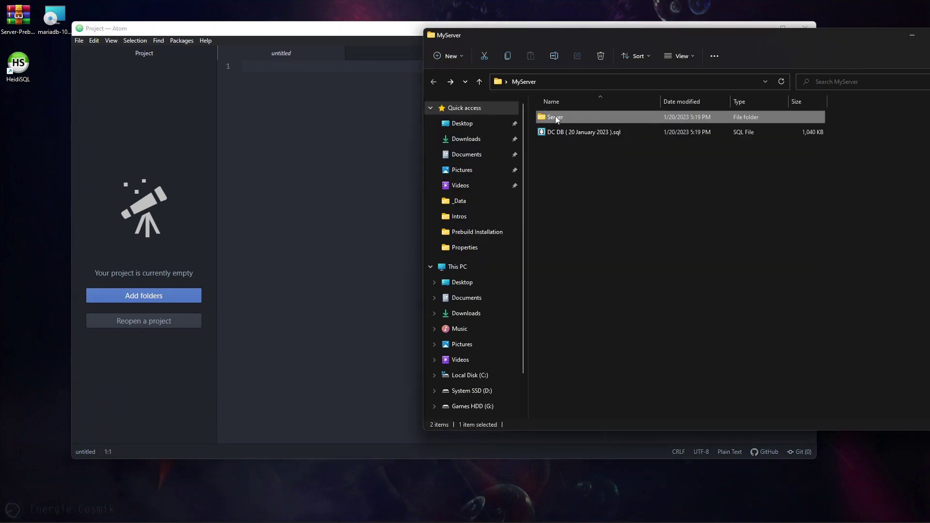
{"action": "left_click_drag", "start_coordinate": [556, 120], "coordinate": [143, 189]}
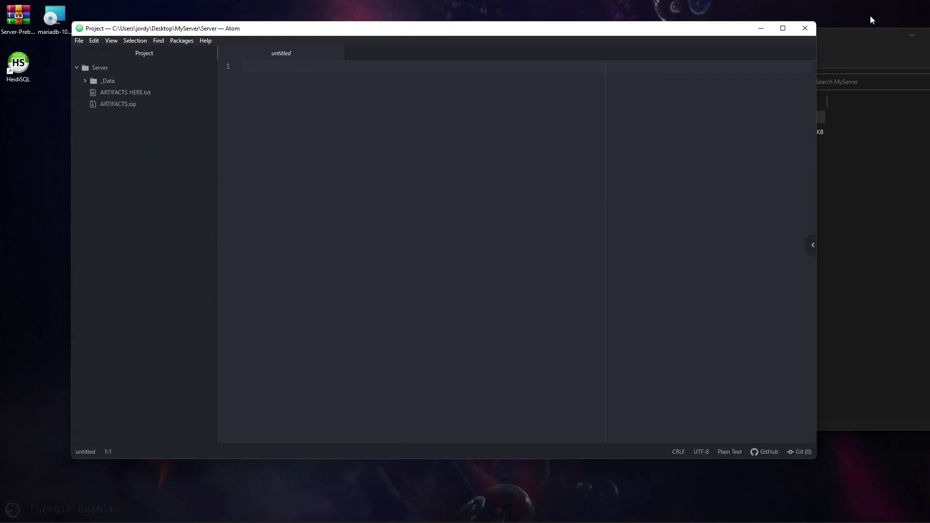
{"action": "left_click_drag", "start_coordinate": [844, 34], "coordinate": [730, 31]}
{"action": "left_click", "coordinate": [850, 33]}
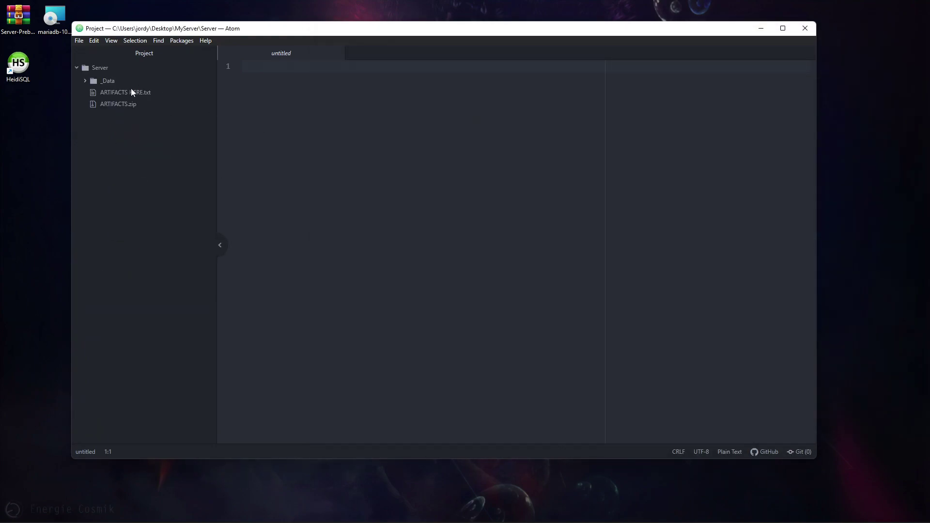
- Open the desktop MyServer folder in File Explorer beside Atom
{"action": "left_click_drag", "start_coordinate": [194, 28], "coordinate": [284, 19]}
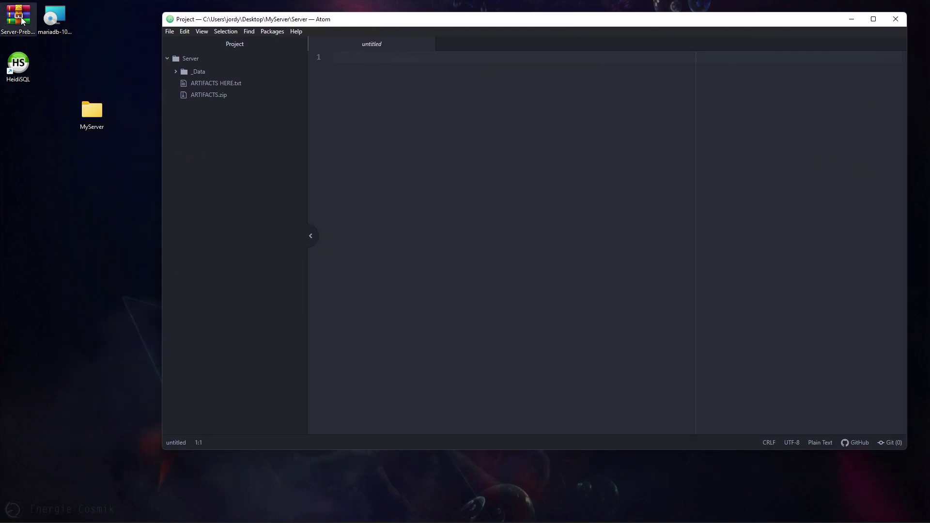
{"action": "double_click", "coordinate": [92, 111]}
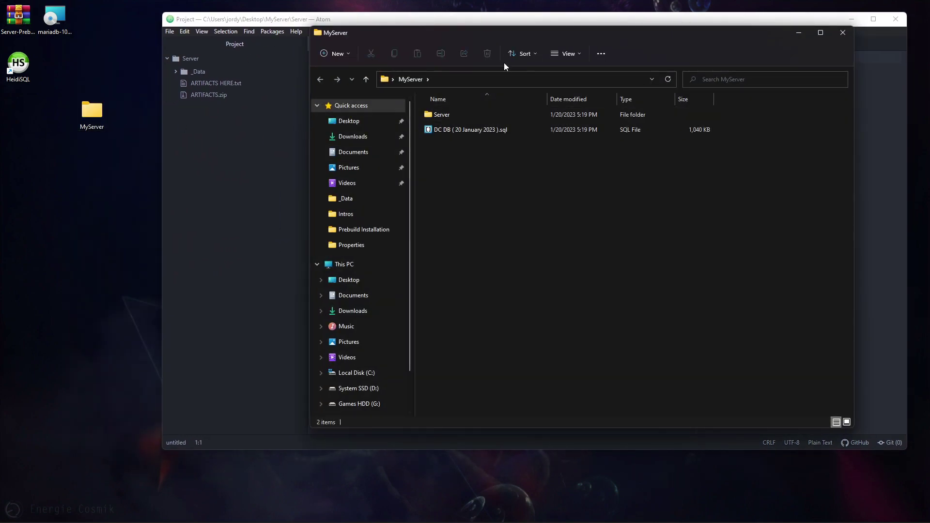
{"action": "left_click_drag", "start_coordinate": [475, 37], "coordinate": [228, 63]}
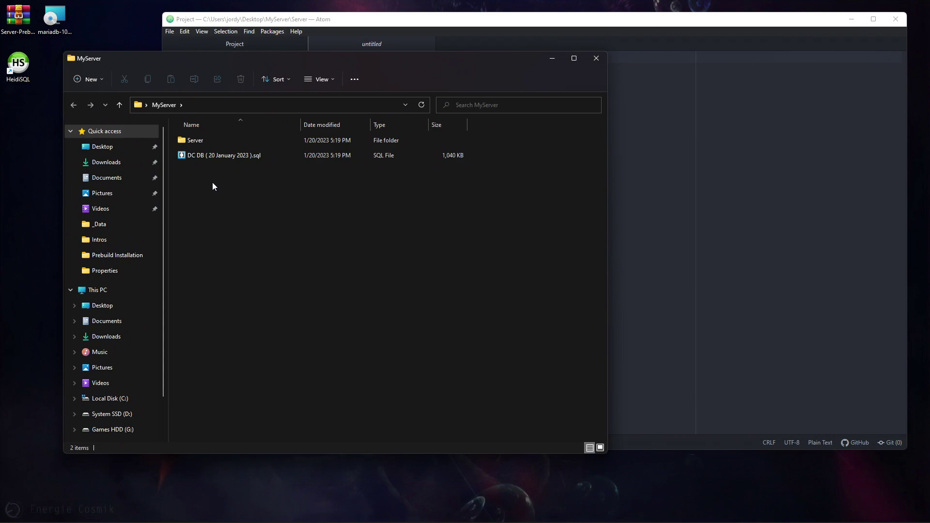
- Open the Server folder and open ARTIFACTS.zip in WinRAR
{"action": "double_click", "coordinate": [204, 140]}
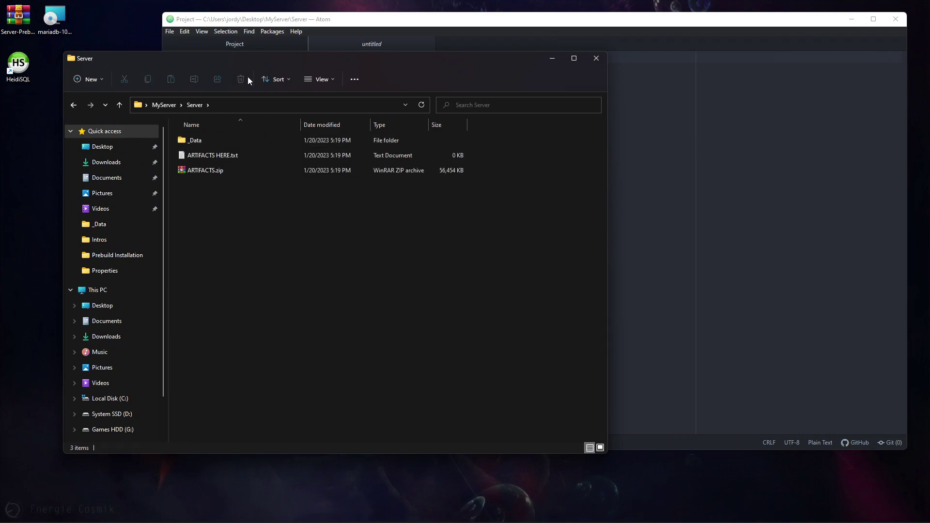
{"action": "left_click", "coordinate": [211, 172]}
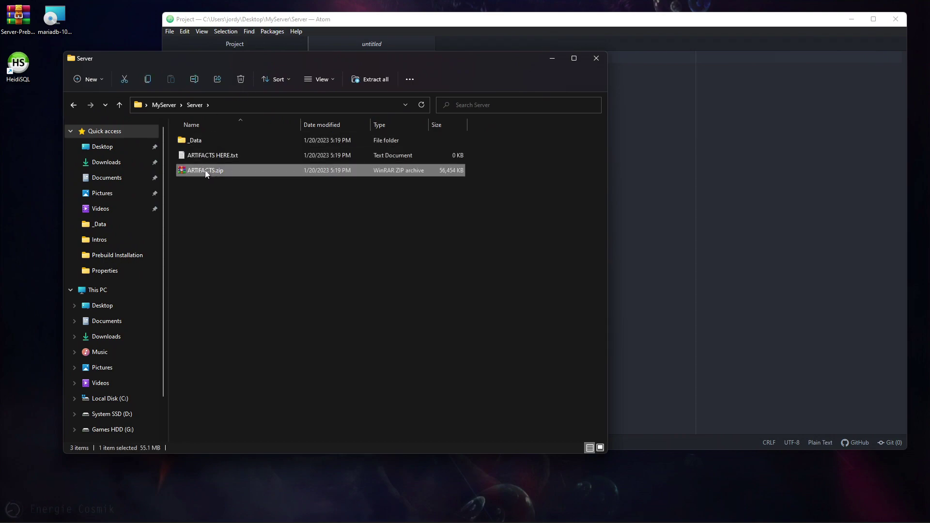
{"action": "right_click", "coordinate": [206, 172]}
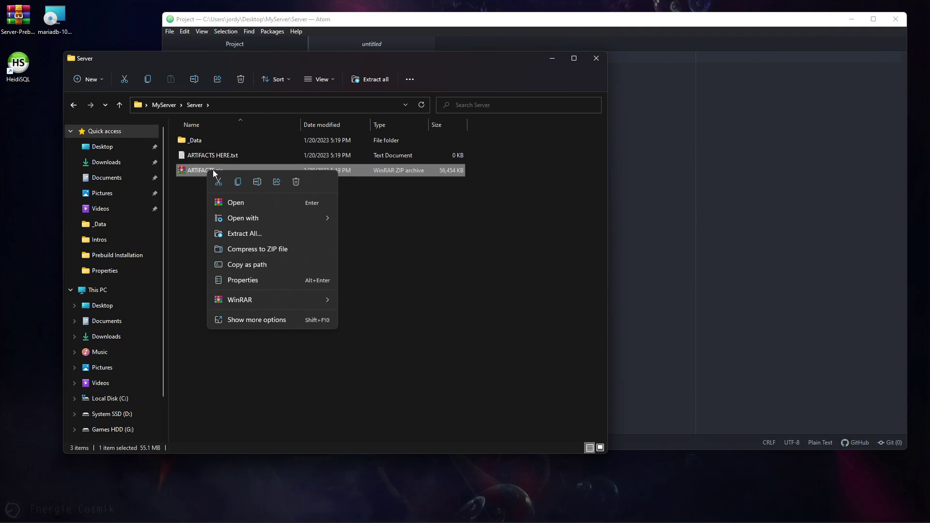
{"action": "mouse_move", "coordinate": [254, 304]}
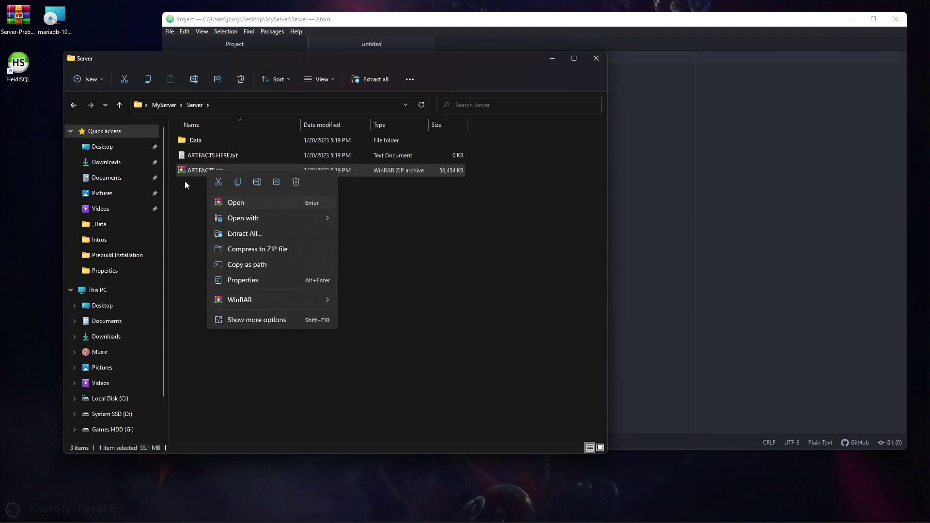
{"action": "left_click", "coordinate": [192, 167]}
{"action": "double_click", "coordinate": [201, 171]}
- Select all entries in ARTIFACTS.zip and drag them toward the Server folder
{"action": "left_click", "coordinate": [562, 238]}
{"action": "key", "text": "ctrl+a"}
{"action": "left_click_drag", "start_coordinate": [557, 226], "coordinate": [556, 266]}
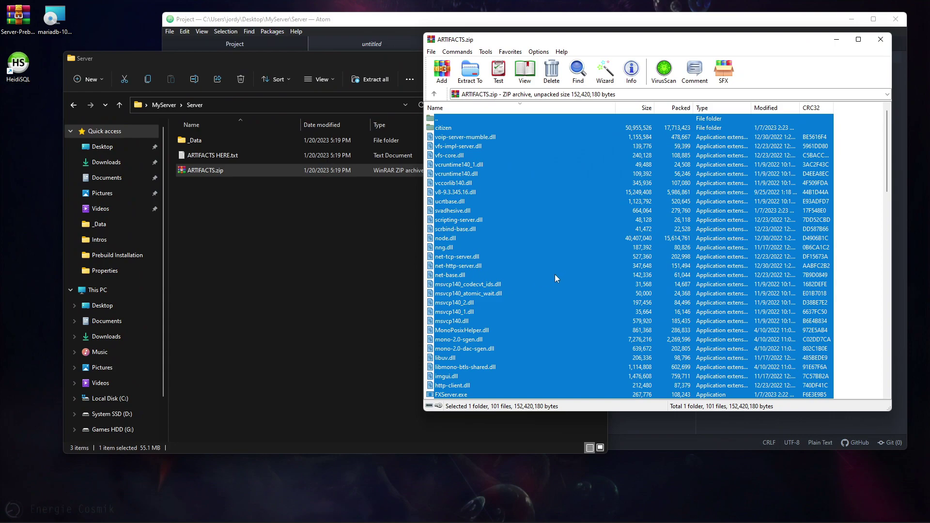
{"action": "left_click", "coordinate": [278, 256]}
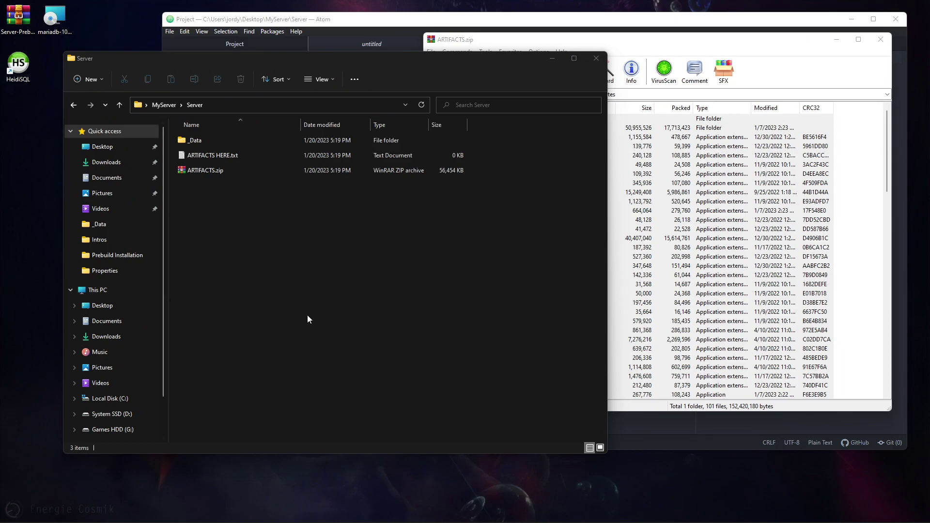
{"action": "mouse_move", "coordinate": [368, 522]}
{"action": "left_click", "coordinate": [391, 516]}
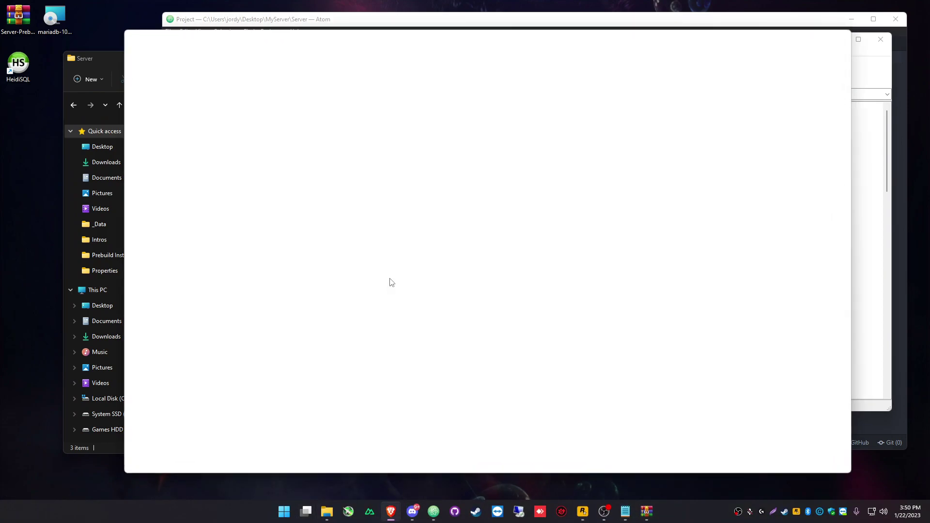
{"action": "type", "text": "ra"}
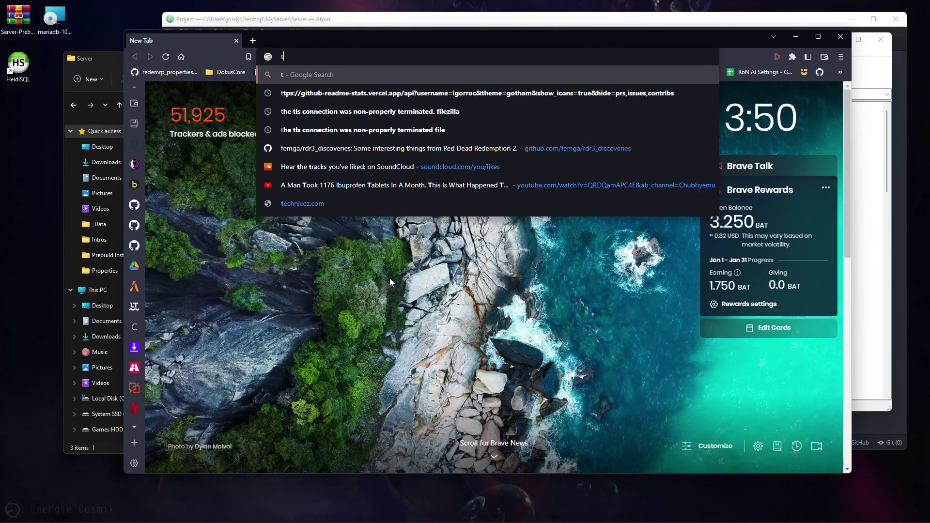
{"action": "key", "text": "Return"}
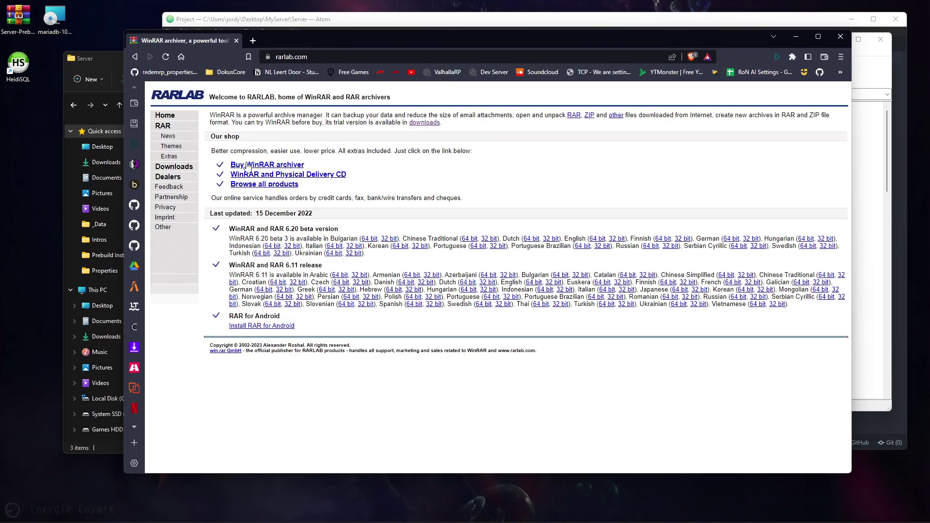
{"action": "left_click", "coordinate": [173, 167]}
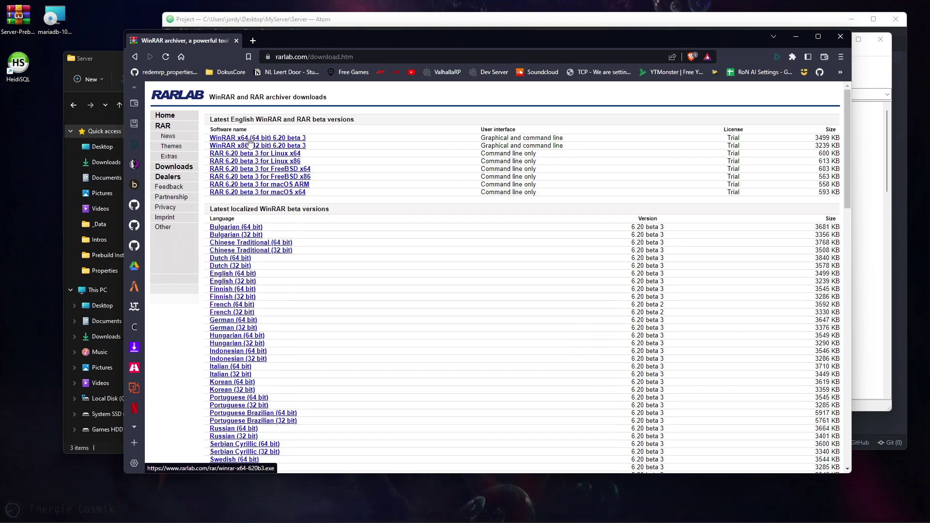
{"action": "left_click", "coordinate": [843, 42]}
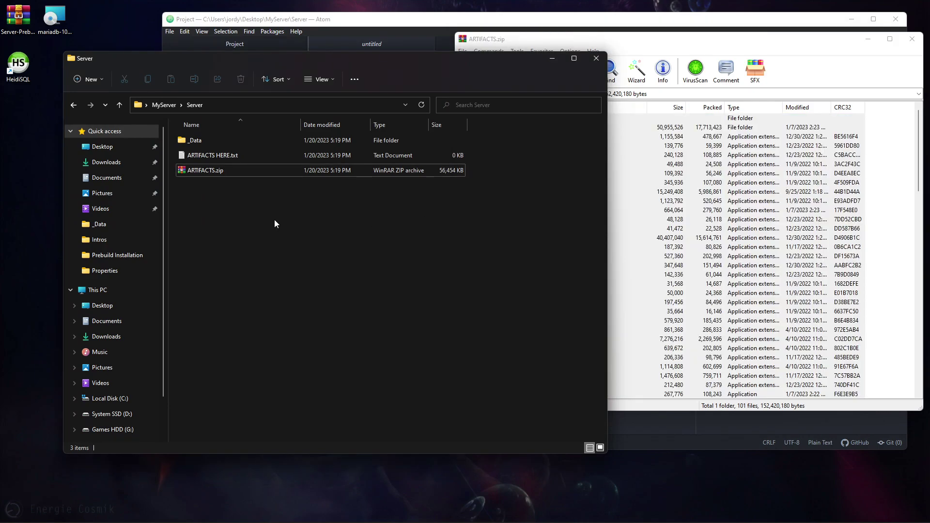
- Extract all ARTIFACTS.zip entries into the Server folder and close the archive window
{"action": "left_click", "coordinate": [635, 197]}
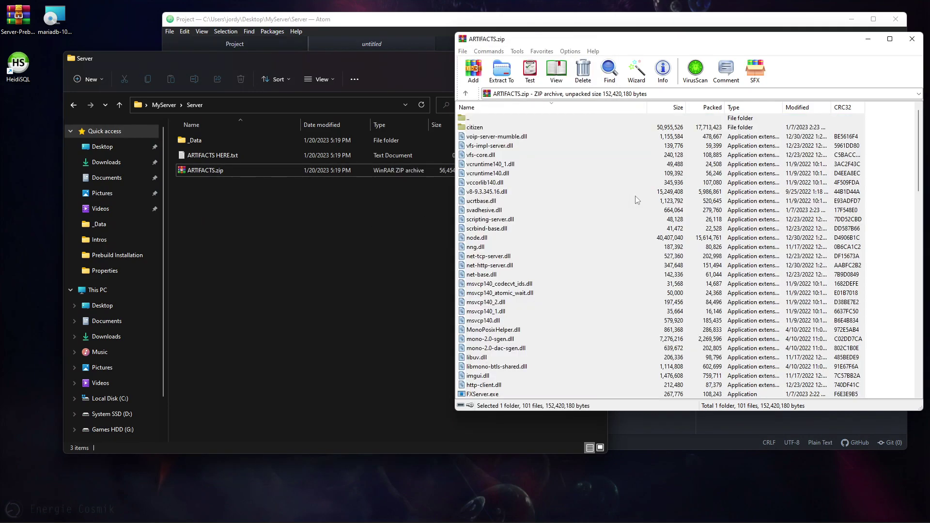
{"action": "key", "text": "ctrl+a"}
{"action": "left_click_drag", "start_coordinate": [644, 232], "coordinate": [231, 285]}
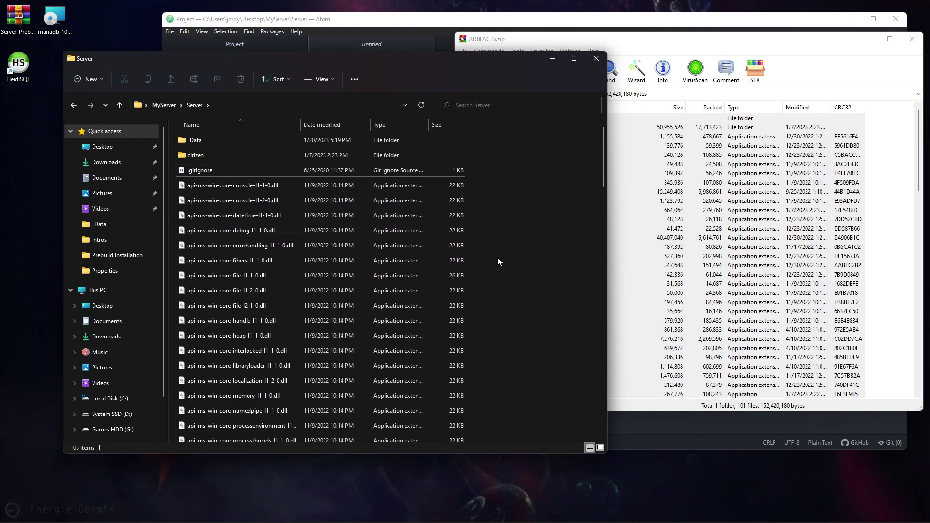
{"action": "left_click", "coordinate": [912, 39]}
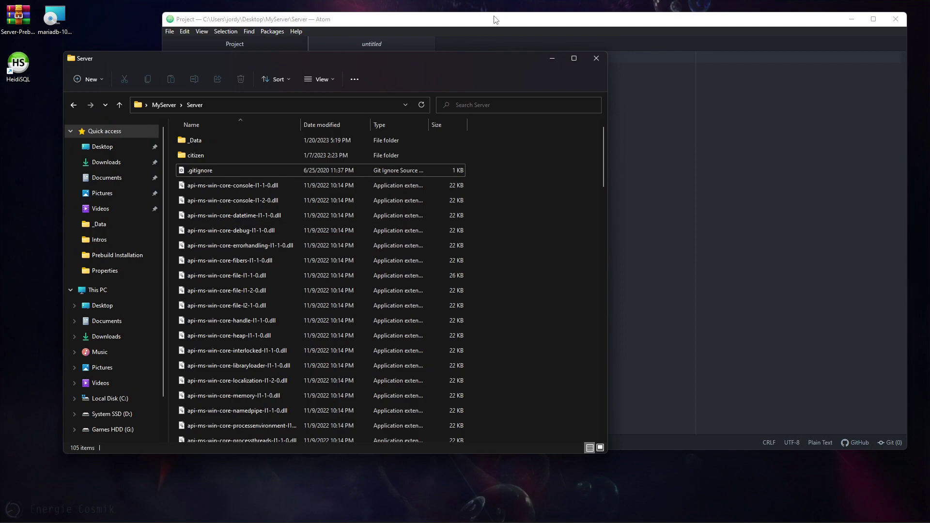
- Close the Server folder window, expand _Data in Atom's project tree, and open admins.cfg
{"action": "left_click", "coordinate": [597, 62]}
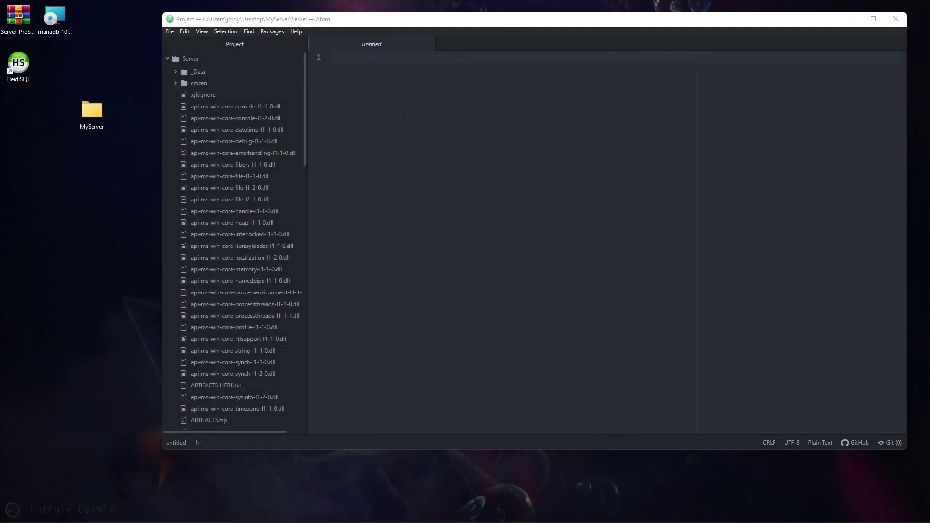
{"action": "left_click", "coordinate": [194, 72]}
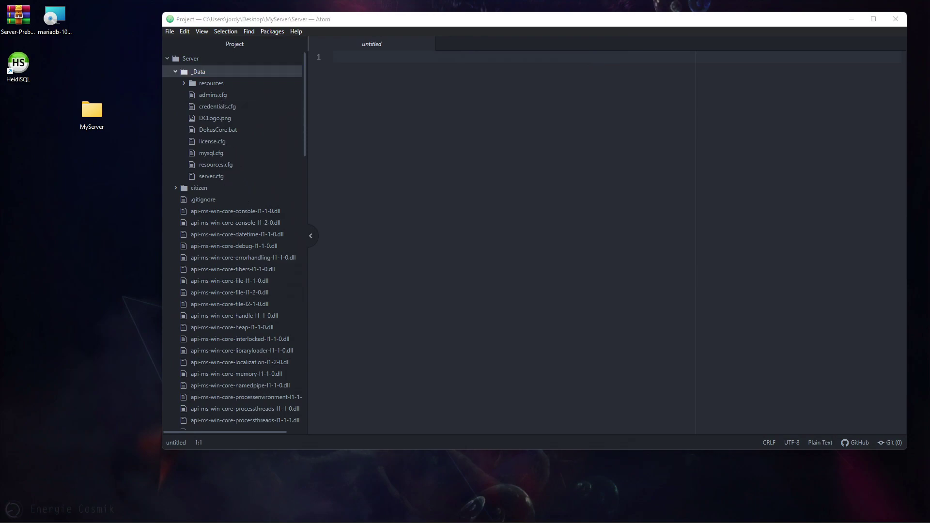
{"action": "left_click", "coordinate": [212, 95]}
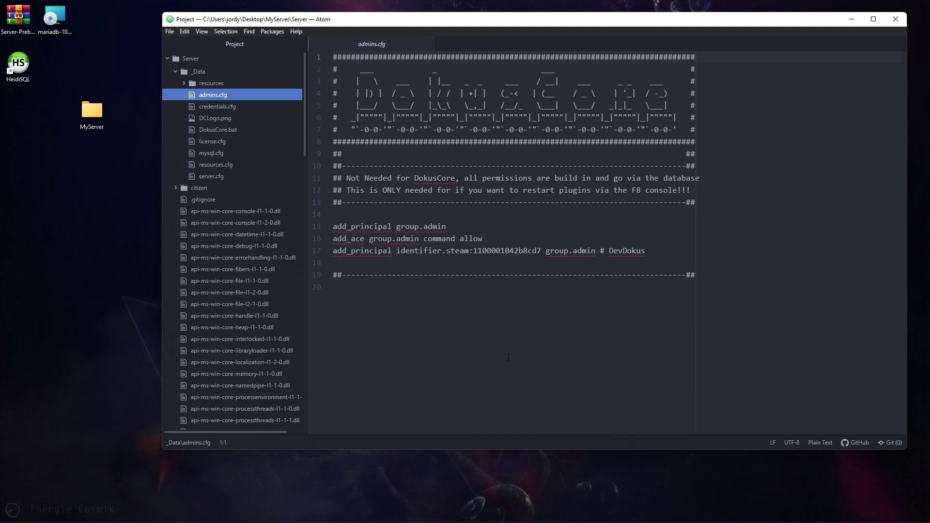
{"action": "key", "text": "Down"}
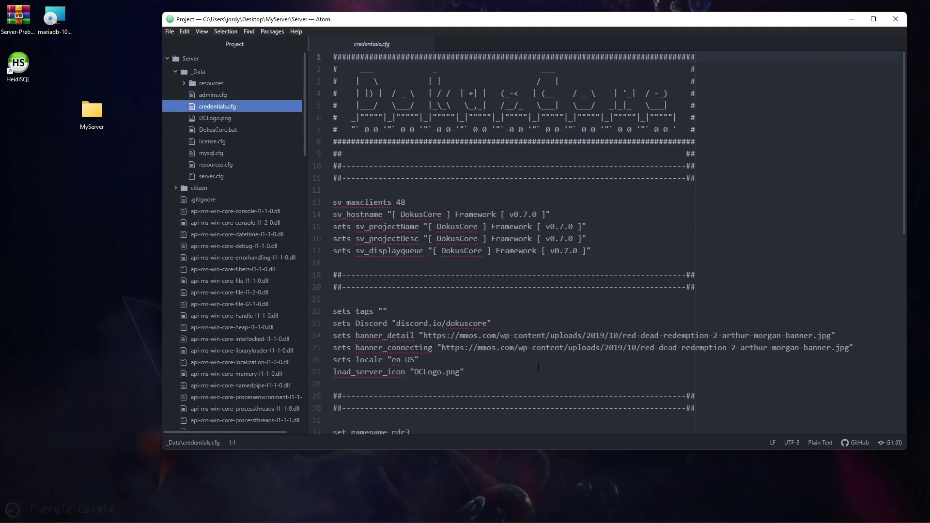
{"action": "scroll", "coordinate": [539, 359], "scroll_direction": "down", "scroll_amount": 2}
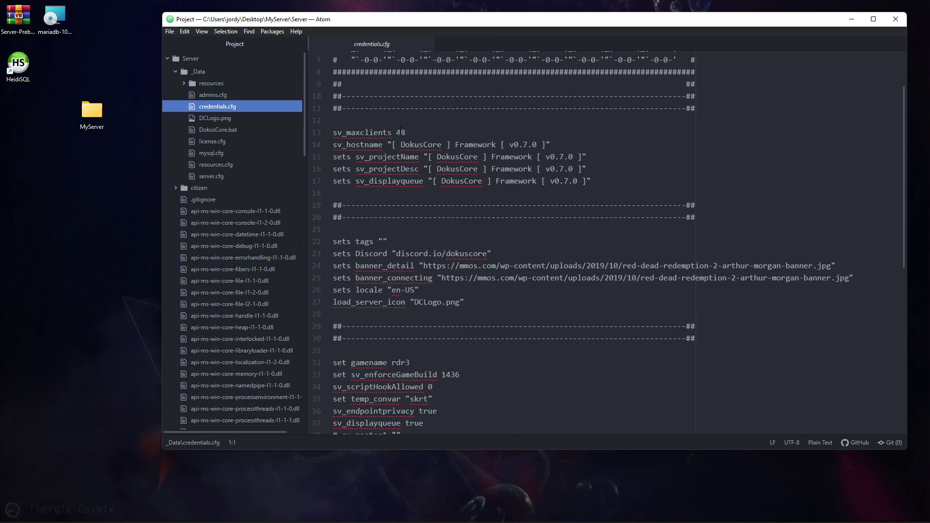
{"action": "left_click_drag", "start_coordinate": [392, 144], "coordinate": [546, 145]}
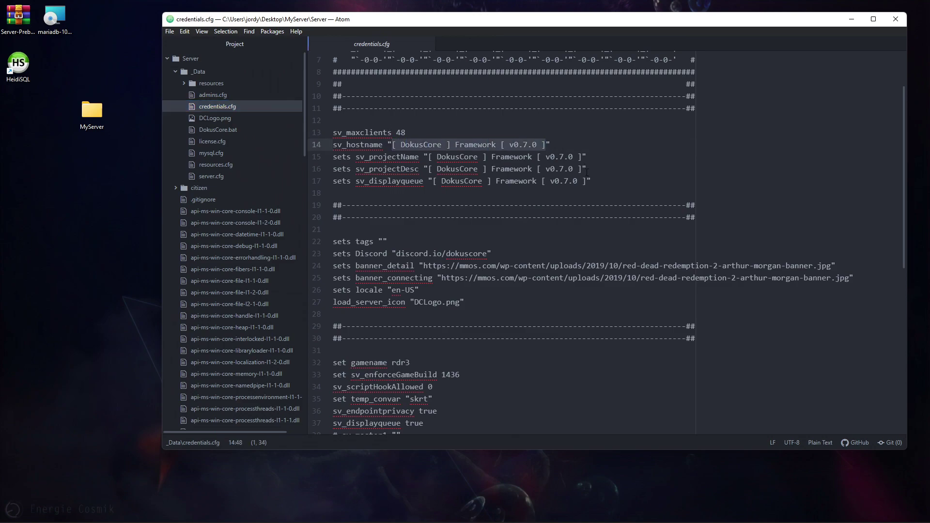
{"action": "left_click_drag", "start_coordinate": [596, 177], "coordinate": [333, 145]}
{"action": "left_click", "coordinate": [398, 132]}
{"action": "double_click", "coordinate": [400, 132]}
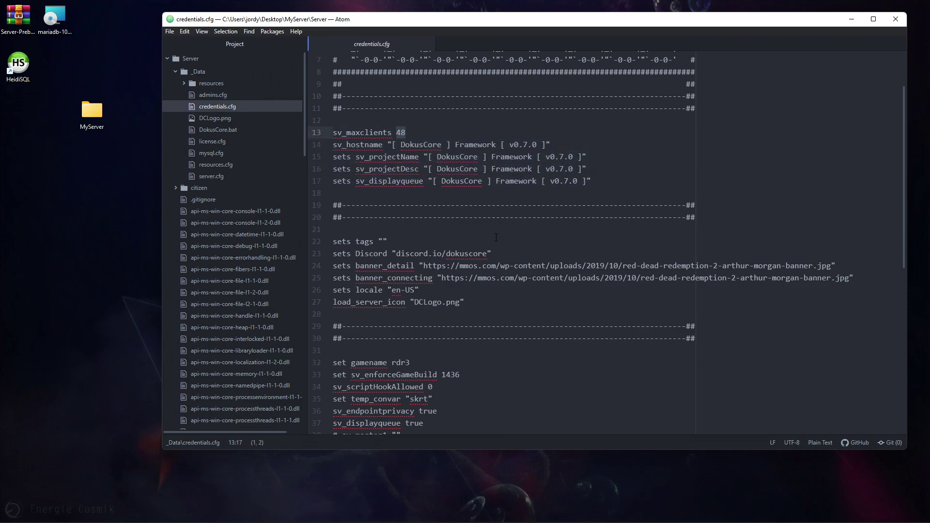
{"action": "scroll", "coordinate": [499, 245], "scroll_direction": "down", "scroll_amount": 5}
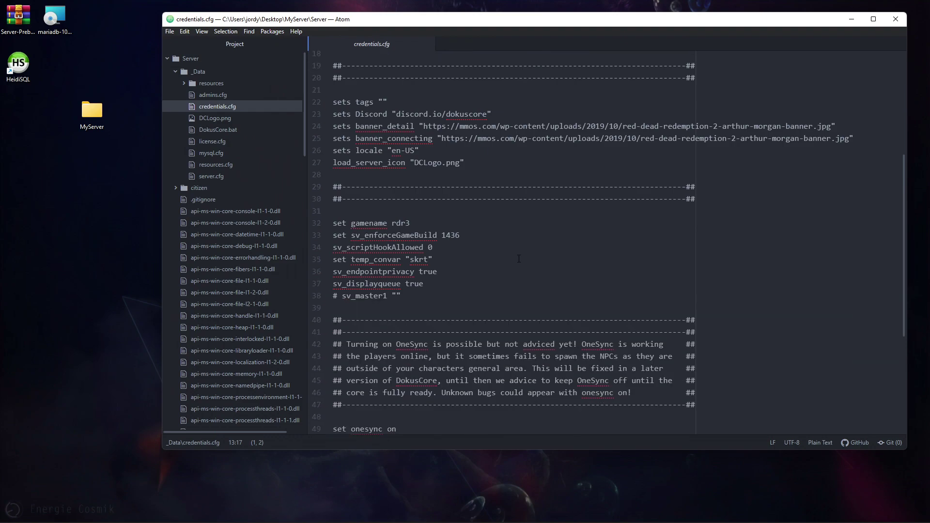
{"action": "left_click_drag", "start_coordinate": [396, 407], "coordinate": [330, 406]}
{"action": "left_click", "coordinate": [417, 406]}
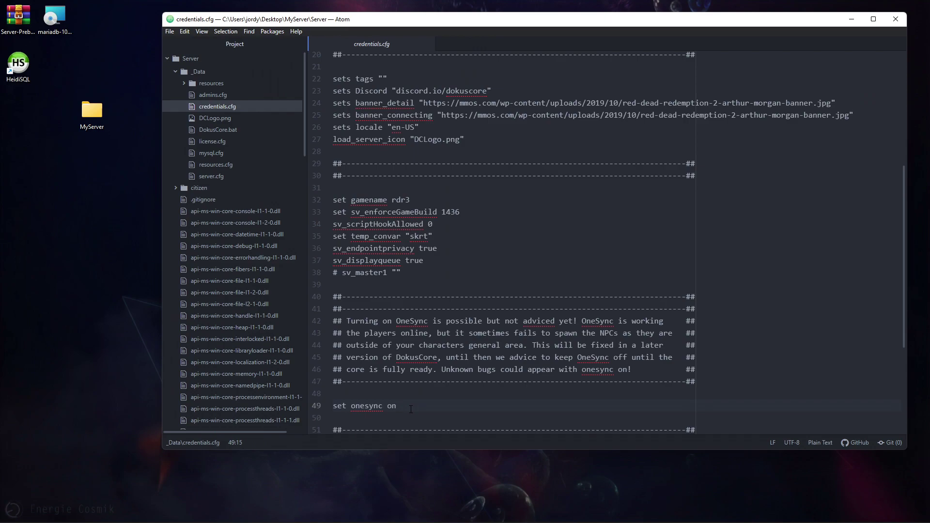
{"action": "scroll", "coordinate": [409, 242], "scroll_direction": "up", "scroll_amount": 3}
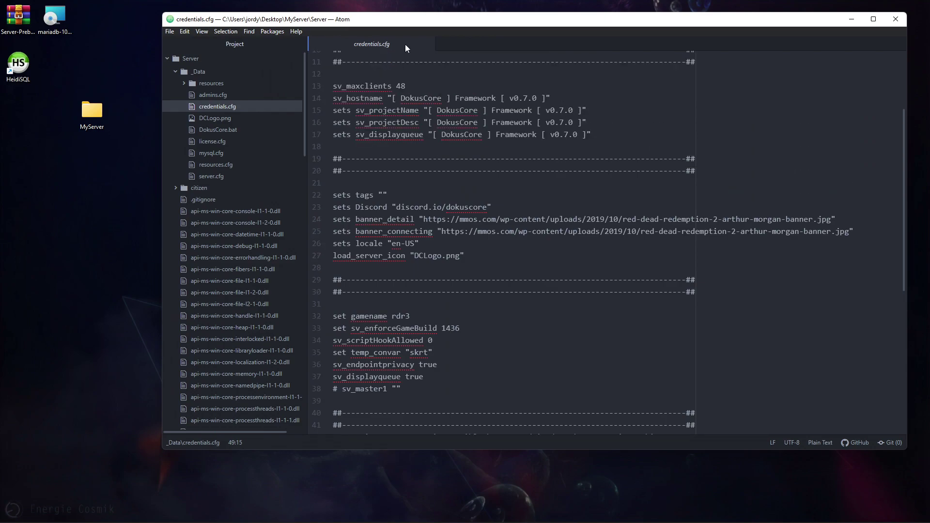
{"action": "double_click", "coordinate": [400, 87]}
{"action": "scroll", "coordinate": [565, 239], "scroll_direction": "down", "scroll_amount": 1}
- Review the tags, discord.io/dokuscore link, banner URL, DCLogo.png icon and game build 1436
{"action": "left_click", "coordinate": [379, 172]}
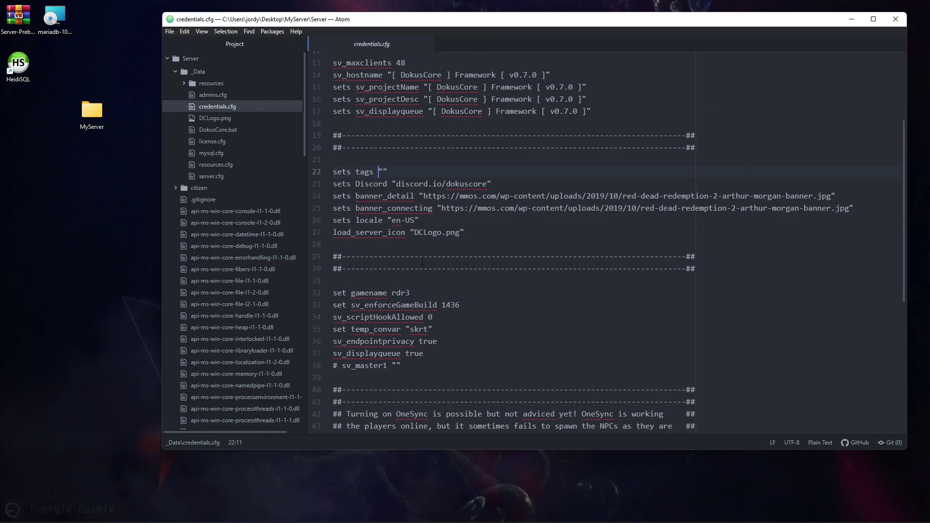
{"action": "left_click_drag", "start_coordinate": [394, 184], "coordinate": [488, 184]}
{"action": "left_click_drag", "start_coordinate": [423, 196], "coordinate": [831, 196]}
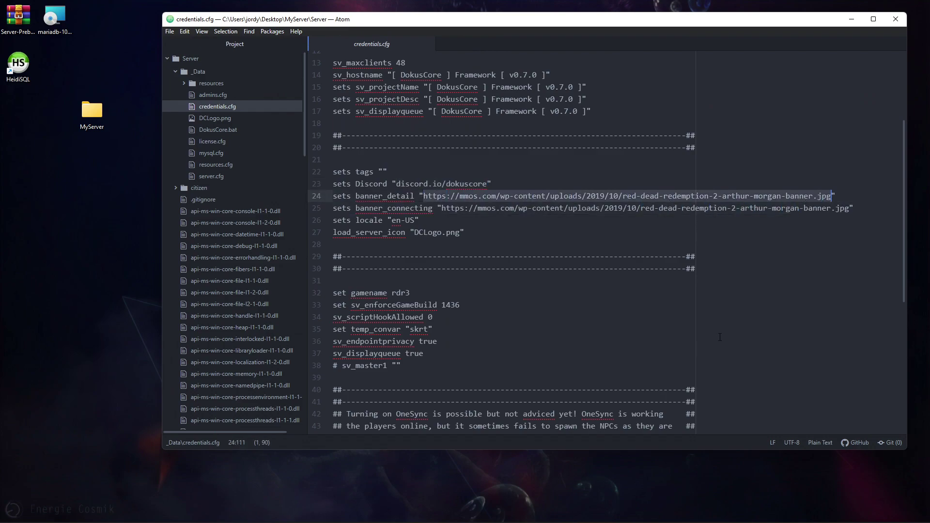
{"action": "scroll", "coordinate": [720, 337], "scroll_direction": "down", "scroll_amount": 2}
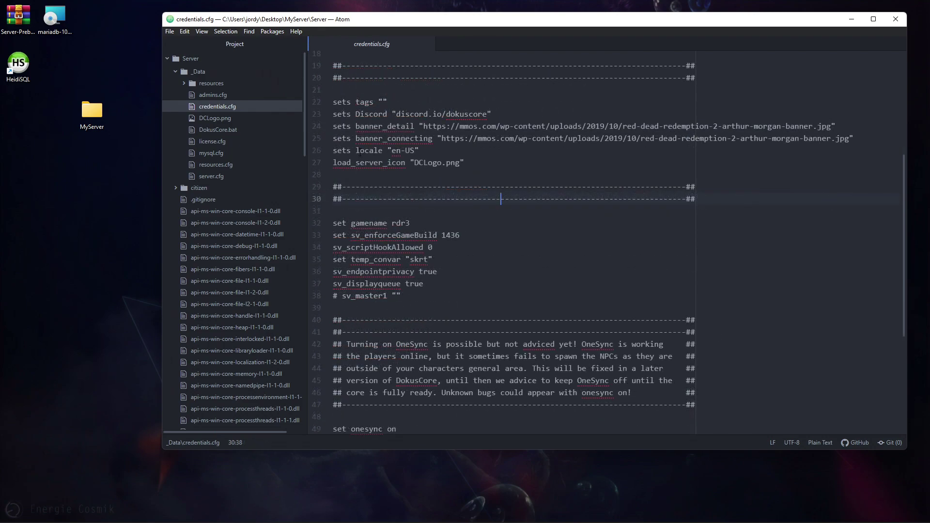
{"action": "left_click_drag", "start_coordinate": [384, 163], "coordinate": [466, 164]}
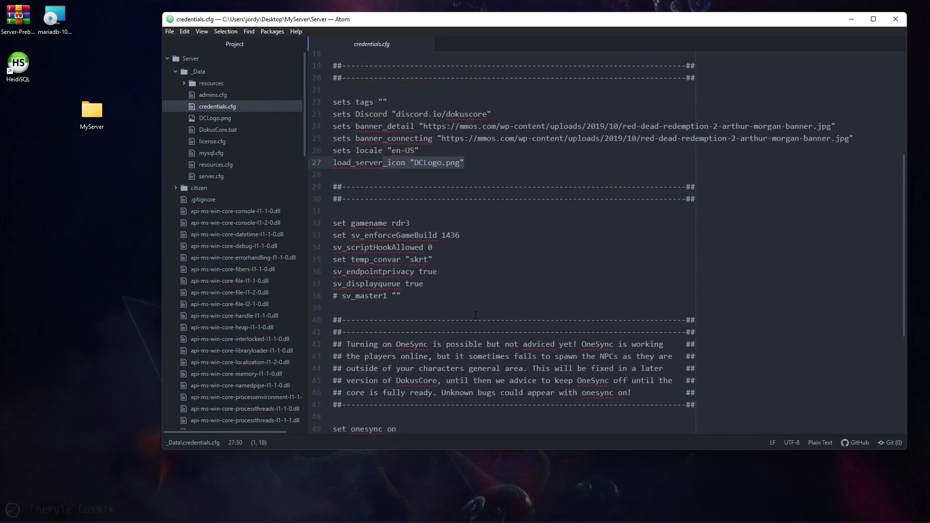
{"action": "double_click", "coordinate": [451, 235]}
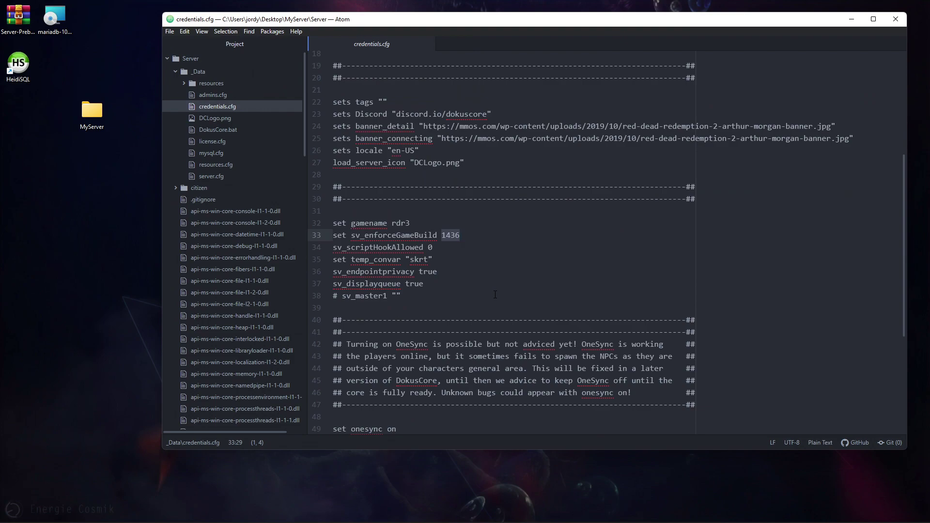
- Check sv_displayqueue, the sv_master1 comment and the DCPv/DCv version lines, then open license.cfg
{"action": "left_click", "coordinate": [512, 288]}
{"action": "scroll", "coordinate": [415, 235], "scroll_direction": "down", "scroll_amount": 2}
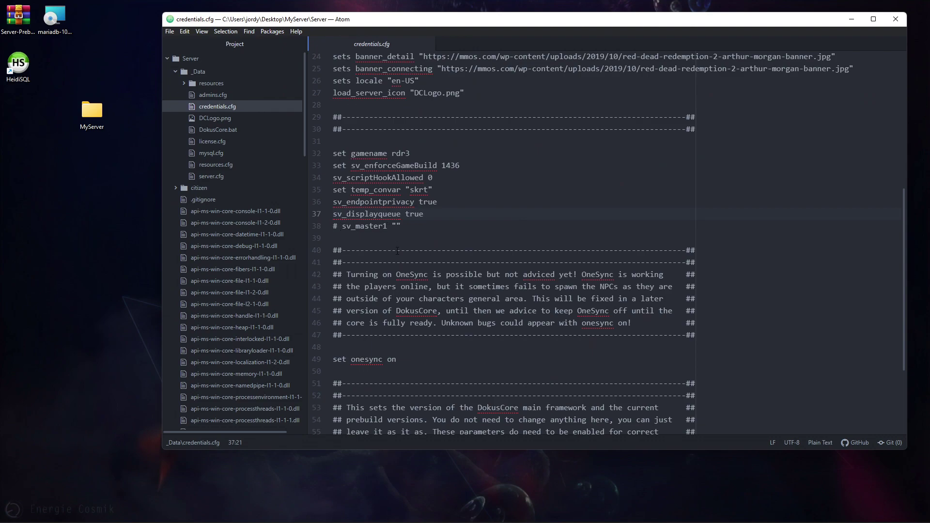
{"action": "left_click_drag", "start_coordinate": [338, 226], "coordinate": [310, 225]}
{"action": "scroll", "coordinate": [462, 300], "scroll_direction": "down", "scroll_amount": 3}
{"action": "left_click_drag", "start_coordinate": [408, 377], "coordinate": [334, 363]}
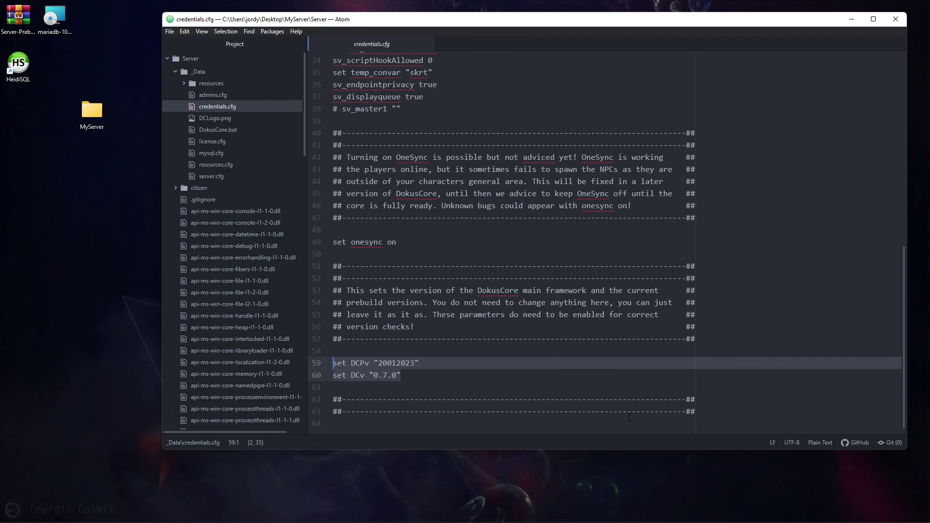
{"action": "double_click", "coordinate": [359, 364]}
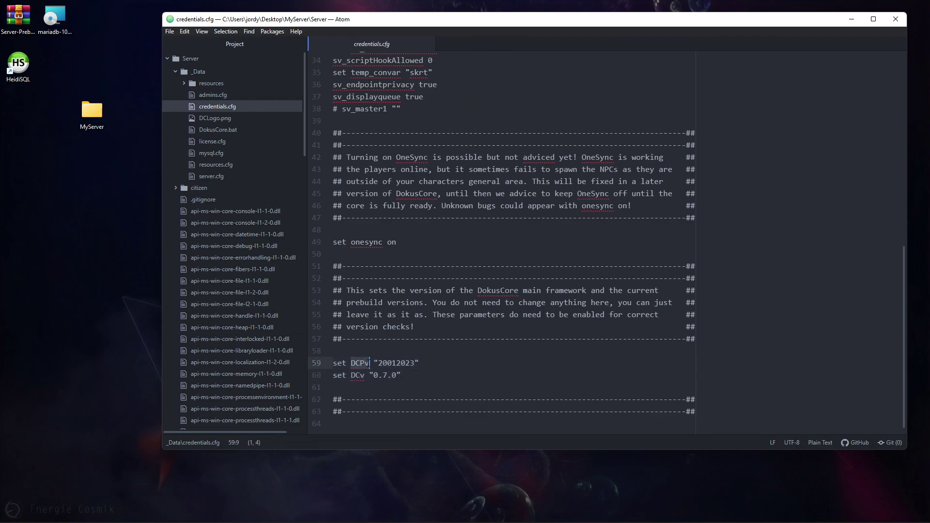
{"action": "double_click", "coordinate": [358, 375]}
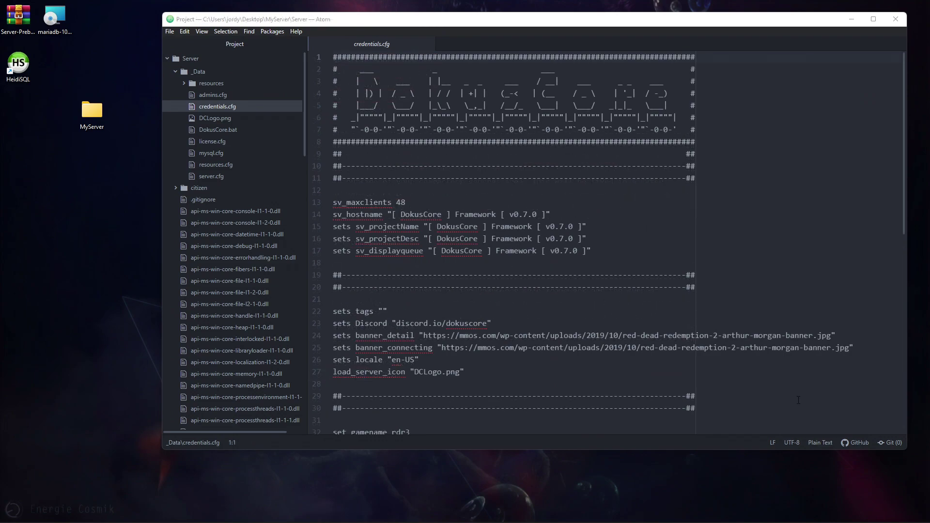
{"action": "left_click", "coordinate": [223, 142]}
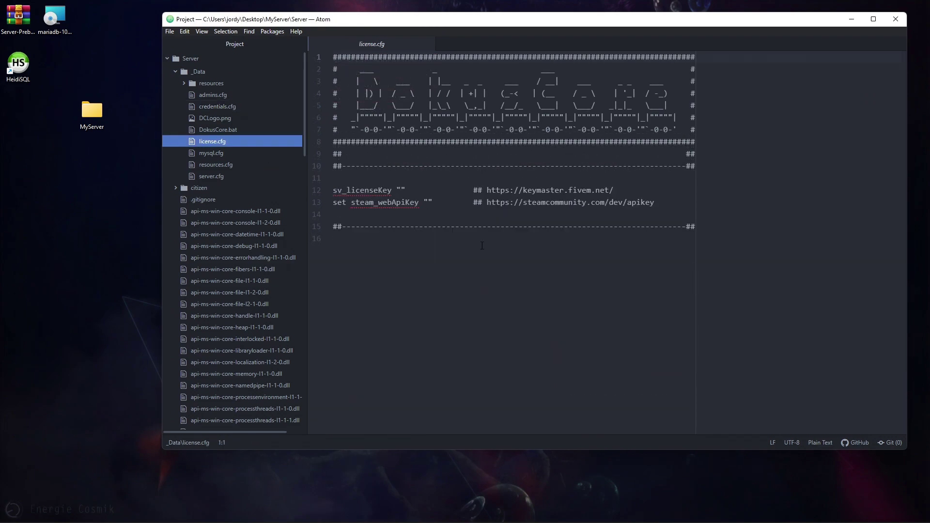
- Inspect the empty sv_licenseKey and steam_webApiKey values in license.cfg, then switch to mysql.cfg
{"action": "left_click", "coordinate": [401, 190]}
{"action": "left_click", "coordinate": [427, 201]}
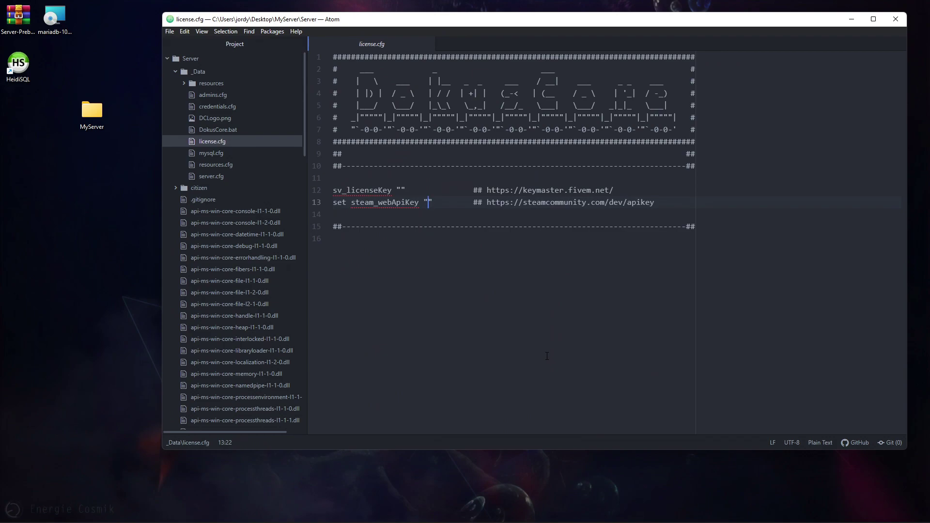
{"action": "key", "text": "ctrl+0"}
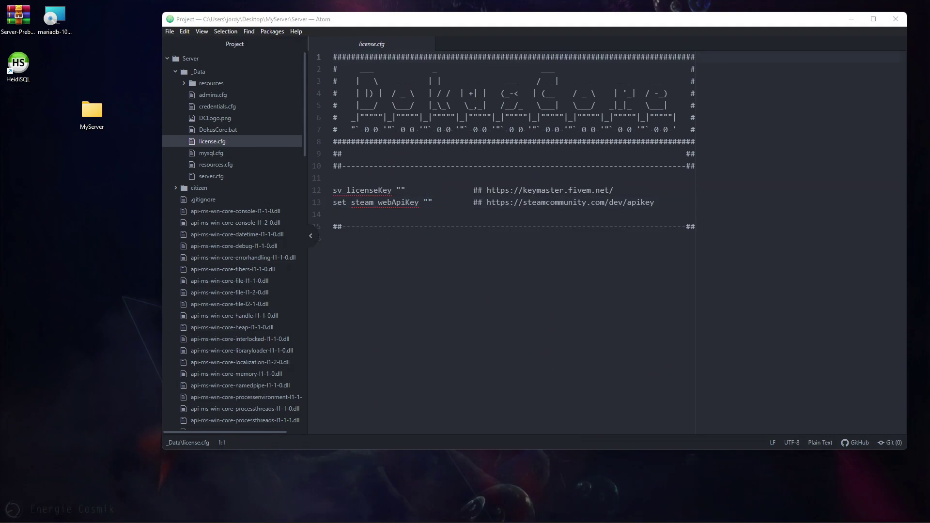
{"action": "left_click", "coordinate": [215, 153]}
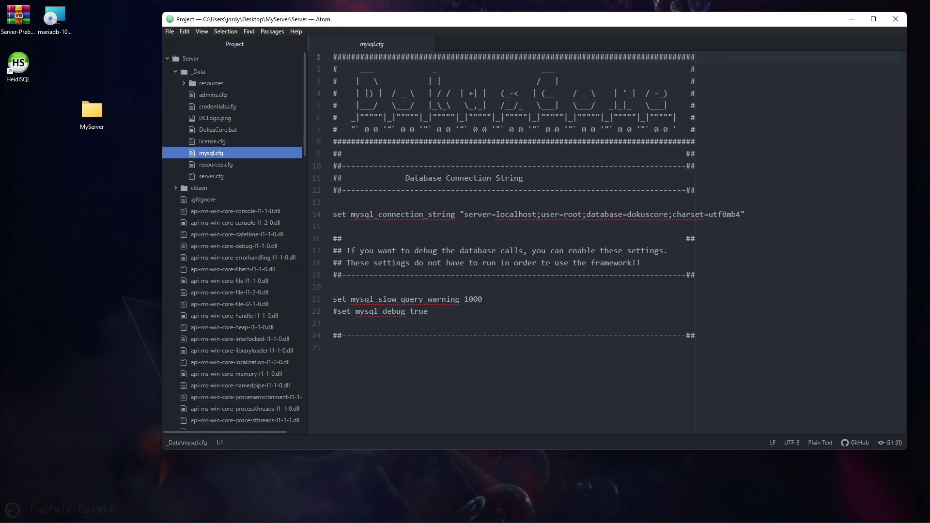
- Test-edit the root user name in the connection string, revert it to root, and save
{"action": "left_click_drag", "start_coordinate": [541, 214], "coordinate": [583, 214]}
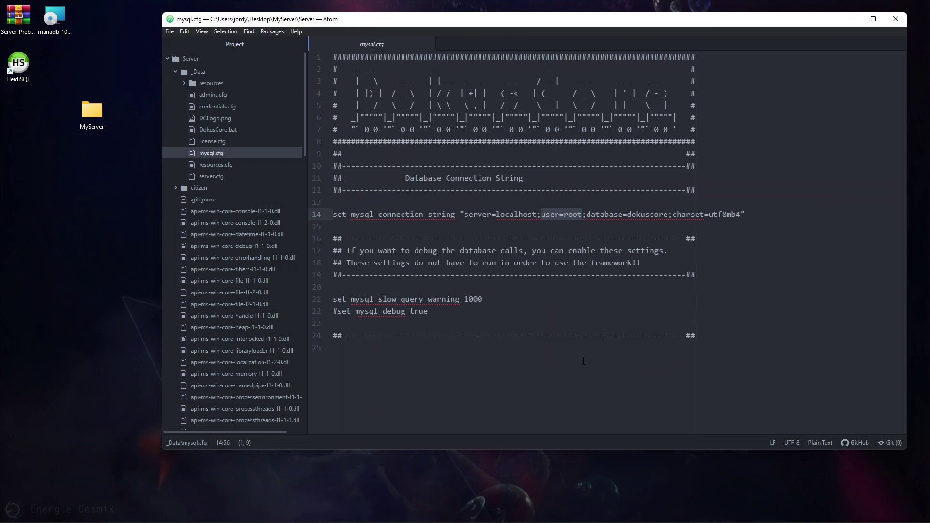
{"action": "left_click", "coordinate": [569, 214]}
{"action": "double_click", "coordinate": [571, 216]}
{"action": "type", "text": "dfhsdjfhksd"}
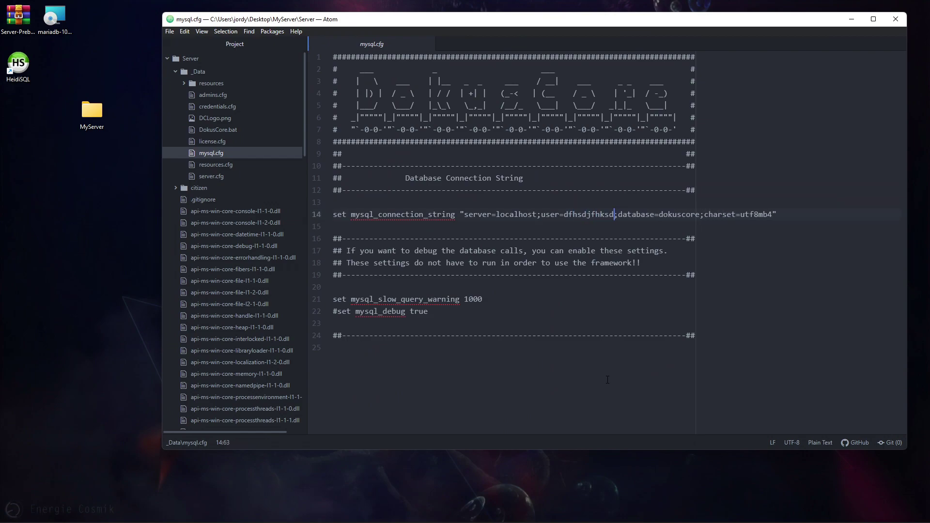
{"action": "key", "text": "ctrl+z"}
{"action": "key", "text": "ctrl+z"}
{"action": "key", "text": "ctrl+z"}
{"action": "key", "text": "ctrl+z"}
{"action": "key", "text": "ctrl+z"}
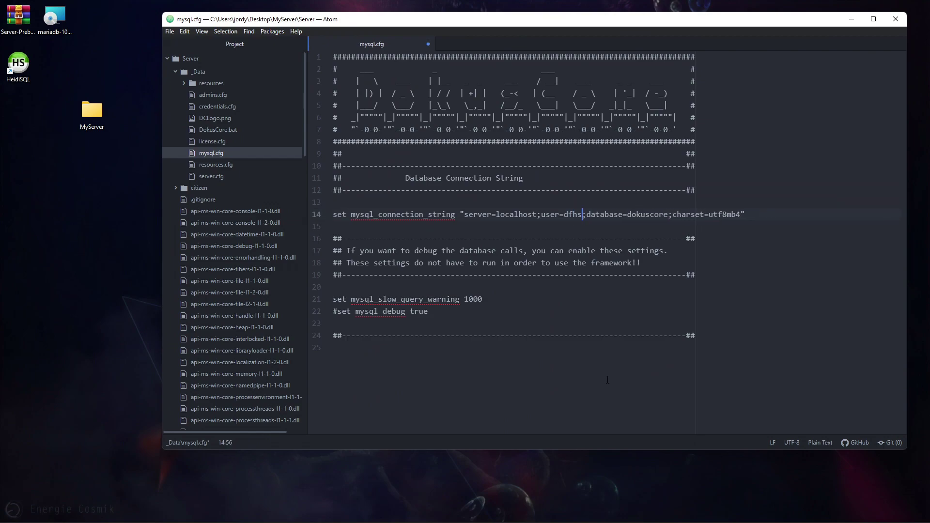
{"action": "key", "text": "ctrl+s"}
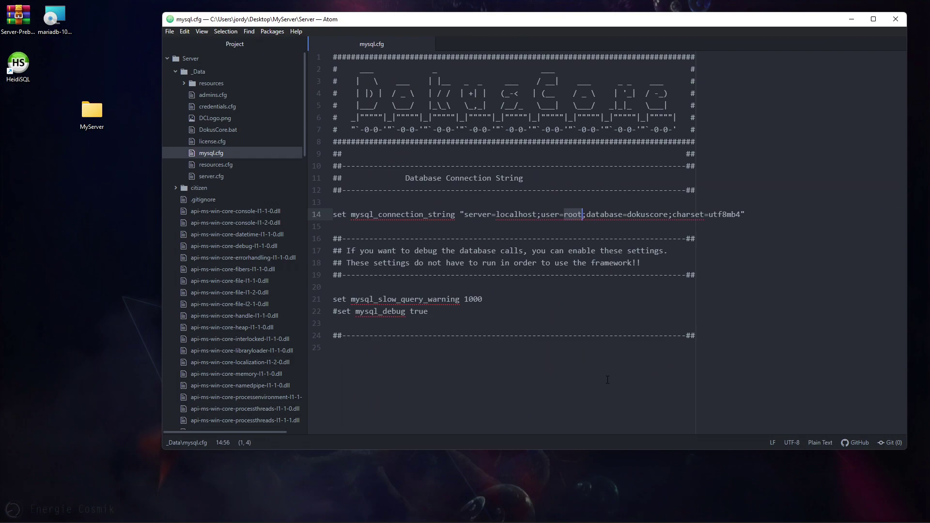
{"action": "key", "text": "Right"}
{"action": "type", "text": "p"}
{"action": "key", "text": "BackSpace"}
{"action": "key", "text": "ctrl+s"}
{"action": "type", "text": "password"}
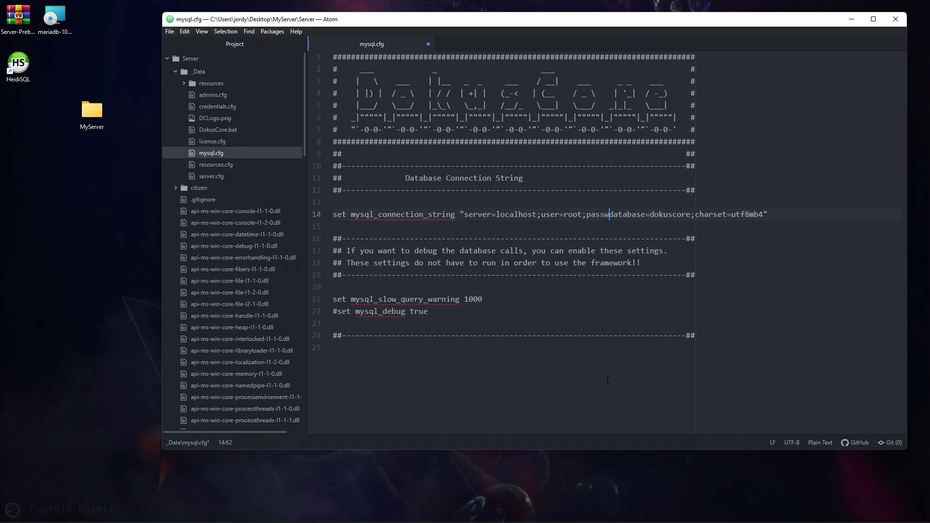
{"action": "type", "text": "=9999;"}
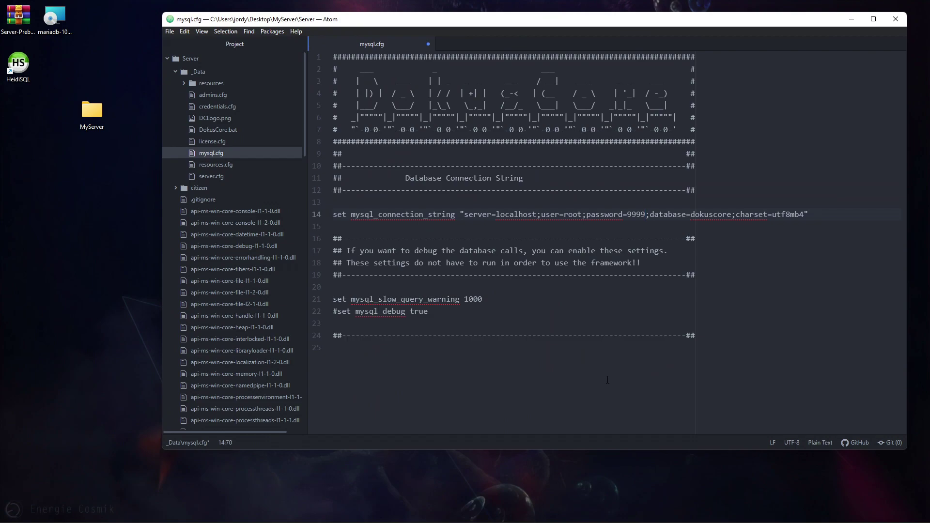
{"action": "key", "text": "Delete"}
{"action": "key", "text": "BackSpace"}
{"action": "key", "text": "BackSpace"}
{"action": "key", "text": "BackSpace"}
{"action": "key", "text": "BackSpace"}
{"action": "key", "text": "BackSpace"}
{"action": "key", "text": "BackSpace"}
{"action": "key", "text": "BackSpace"}
{"action": "key", "text": "BackSpace"}
{"action": "key", "text": "BackSpace"}
{"action": "key", "text": "BackSpace"}
{"action": "key", "text": "BackSpace"}
{"action": "key", "text": "BackSpace"}
{"action": "key", "text": "BackSpace"}
{"action": "key", "text": "ctrl+s"}
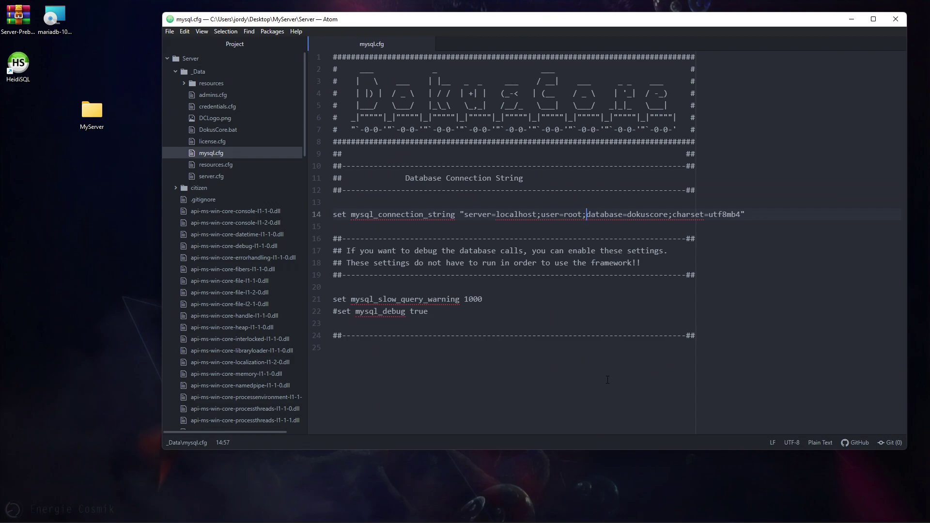
{"action": "left_click", "coordinate": [277, 165]}
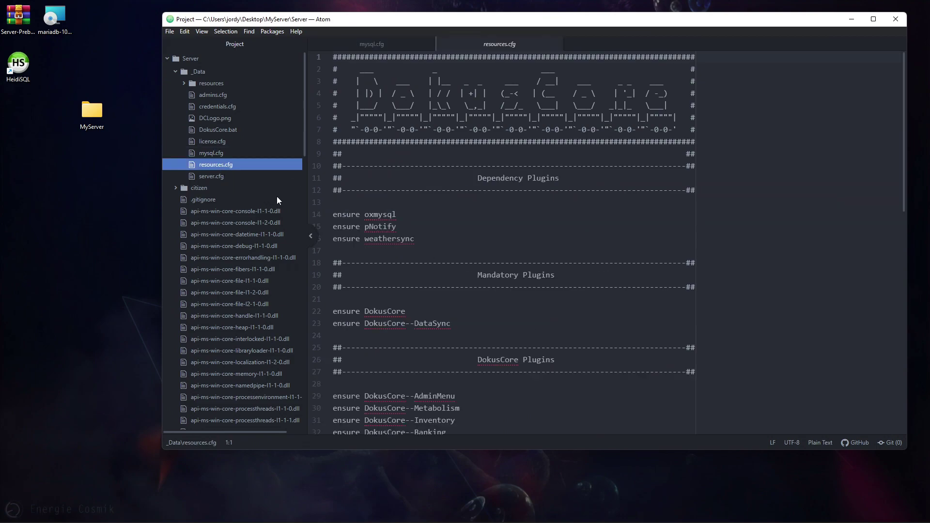
- Look through resources.cfg and server.cfg, switching between the two files
{"action": "left_click", "coordinate": [213, 176]}
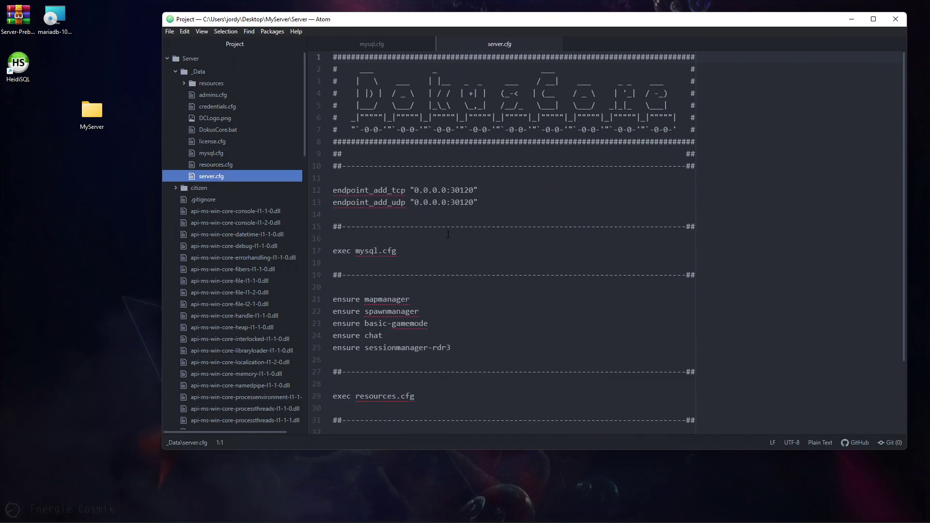
{"action": "left_click", "coordinate": [237, 165]}
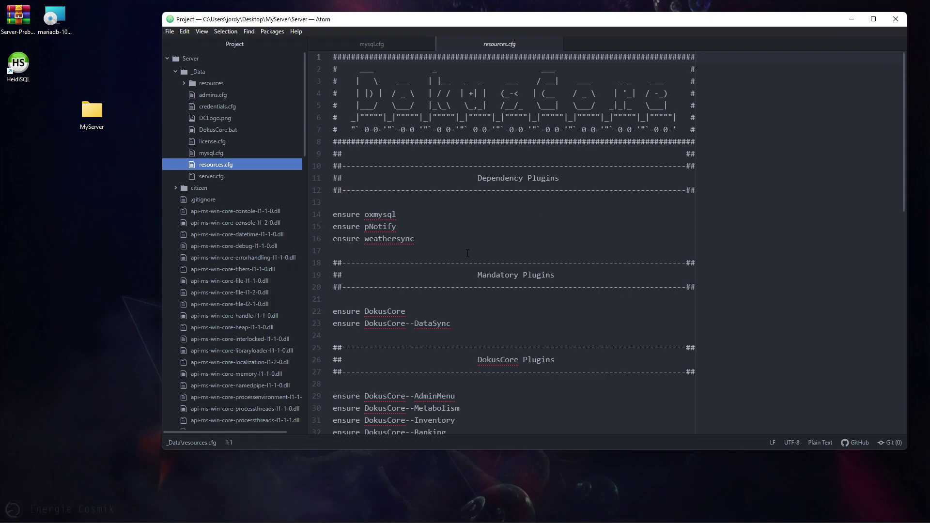
{"action": "scroll", "coordinate": [468, 252], "scroll_direction": "down", "scroll_amount": 10}
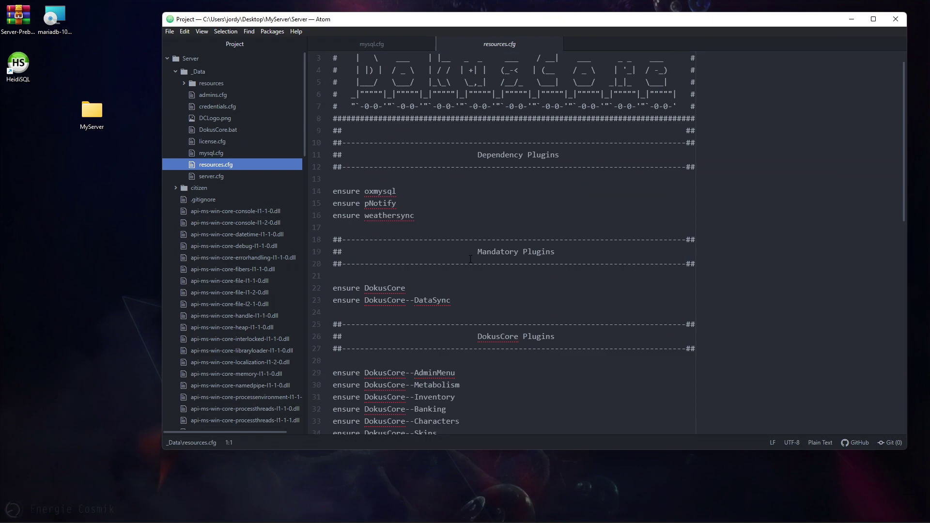
{"action": "scroll", "coordinate": [476, 264], "scroll_direction": "down", "scroll_amount": 4}
{"action": "scroll", "coordinate": [474, 271], "scroll_direction": "up", "scroll_amount": 11}
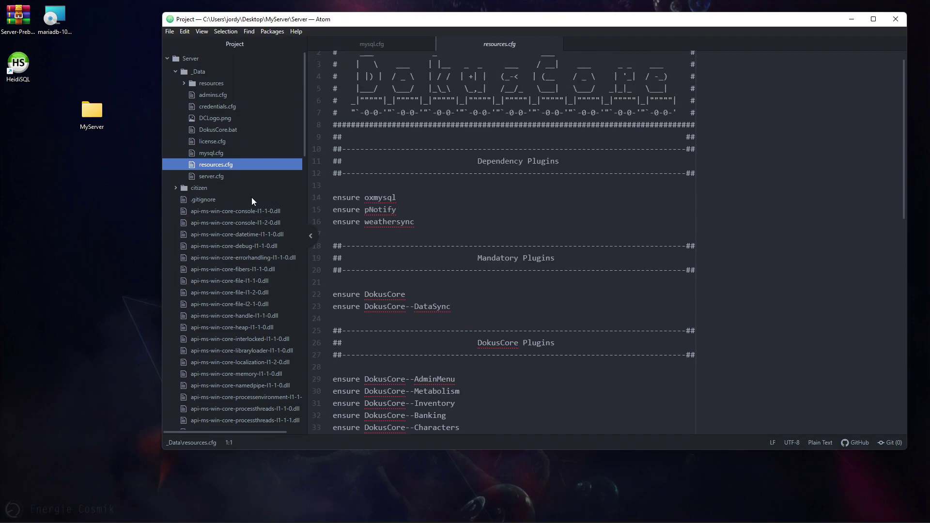
{"action": "left_click", "coordinate": [229, 177]}
{"action": "scroll", "coordinate": [552, 285], "scroll_direction": "down", "scroll_amount": 3}
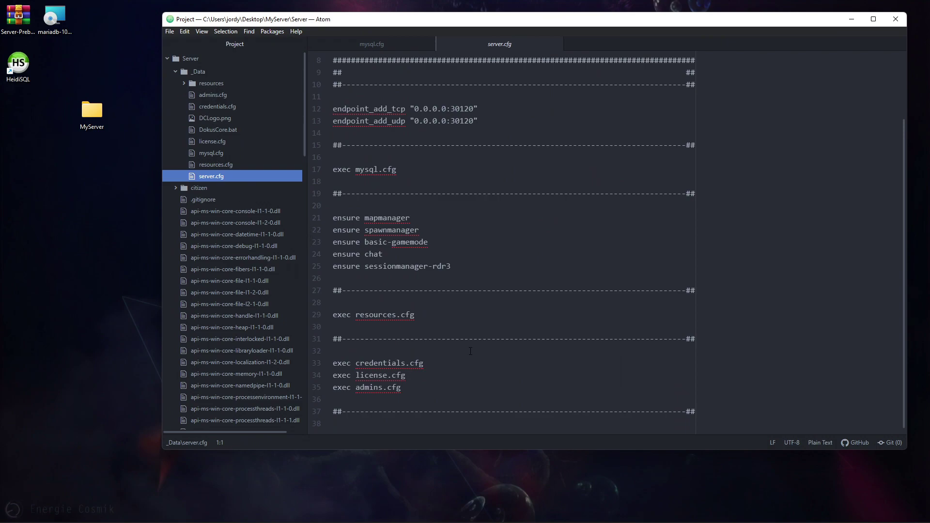
{"action": "scroll", "coordinate": [469, 351], "scroll_direction": "up", "scroll_amount": 2}
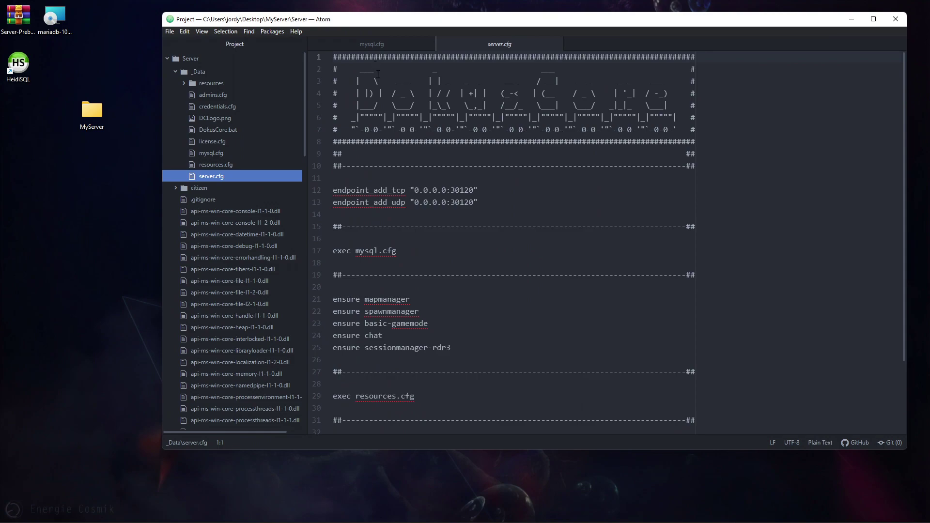
- Highlight the 0.0.0.0 bind address and port 30120 on server.cfg line 12
{"action": "left_click_drag", "start_coordinate": [414, 190], "coordinate": [447, 190]}
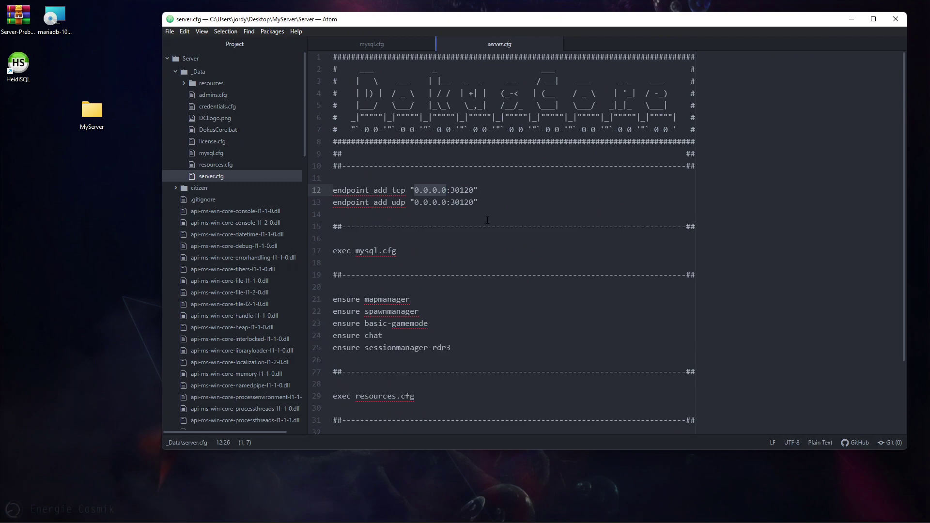
{"action": "key", "text": "Right"}
{"action": "key", "text": "Right"}
{"action": "key", "text": "ctrl+shift+Right"}
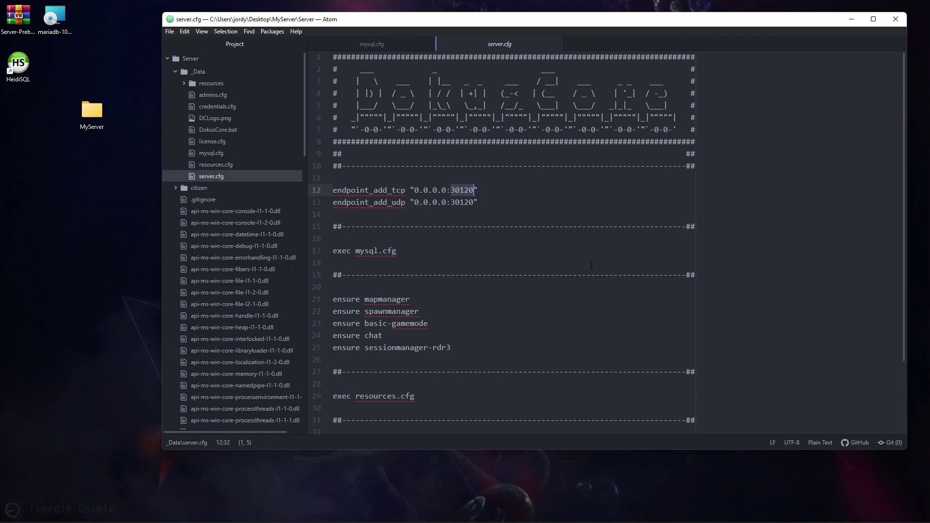
{"action": "left_click", "coordinate": [460, 202]}
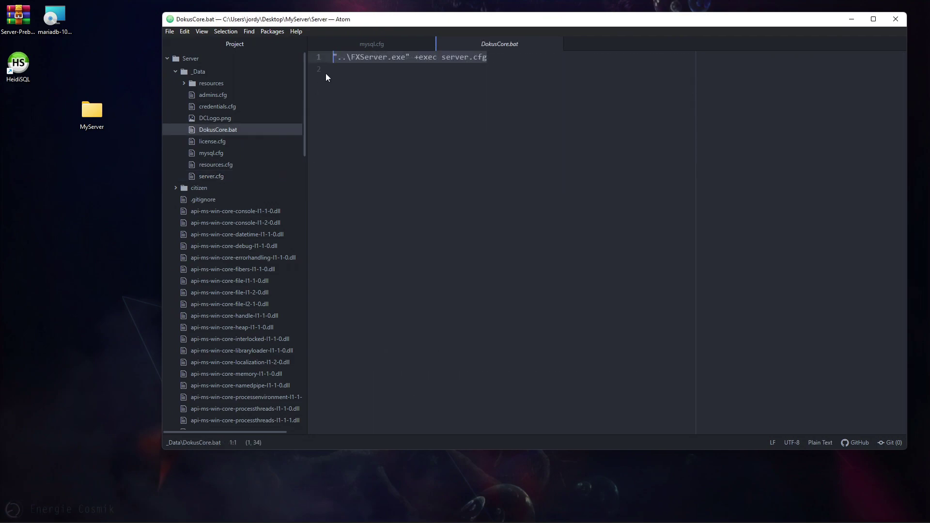
- Expand resources, [ Core ], [ DokusCore ], DokusCore, [ Configs ] and [ Modules ] in the tree
{"action": "left_click", "coordinate": [201, 87]}
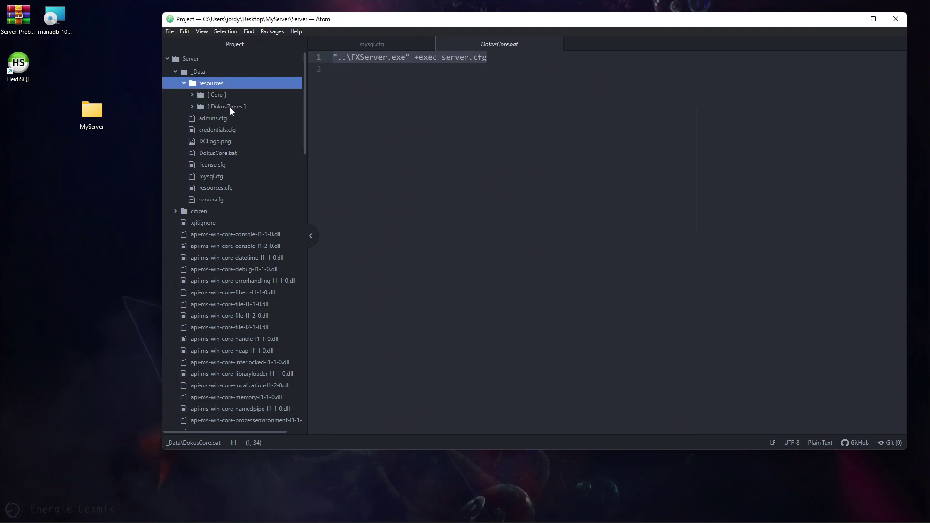
{"action": "left_click", "coordinate": [217, 96]}
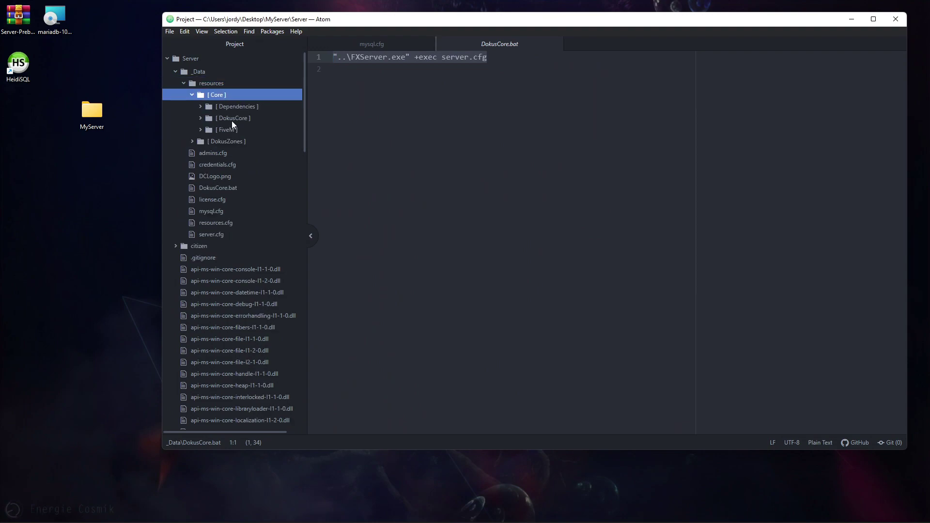
{"action": "left_click", "coordinate": [231, 120]}
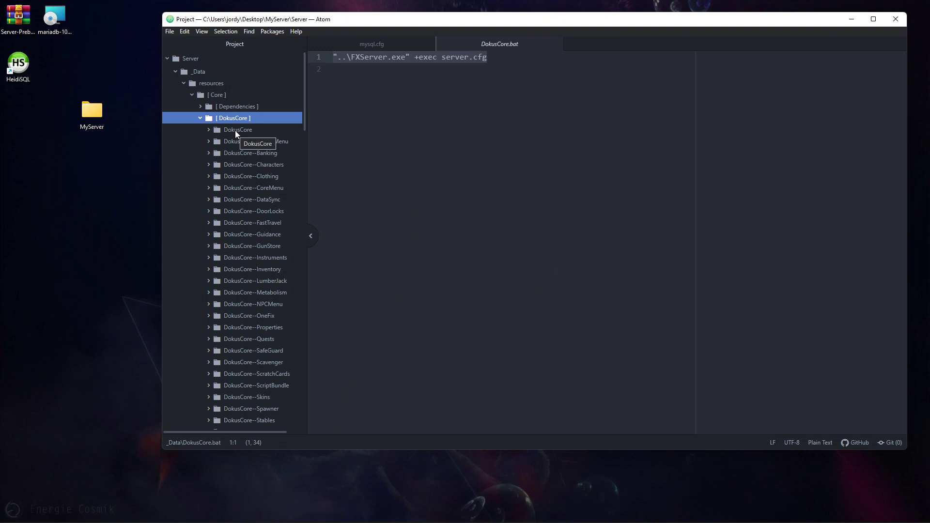
{"action": "left_click", "coordinate": [237, 130]}
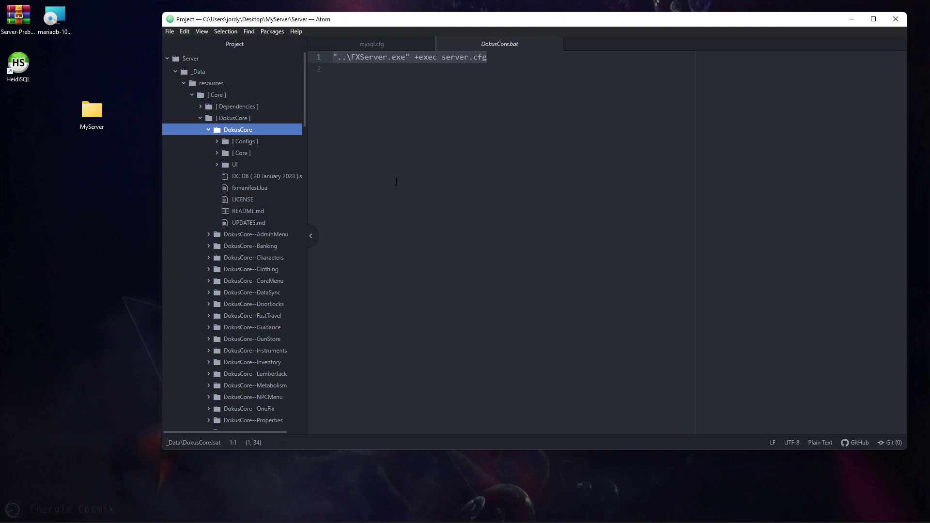
{"action": "left_click", "coordinate": [254, 142]}
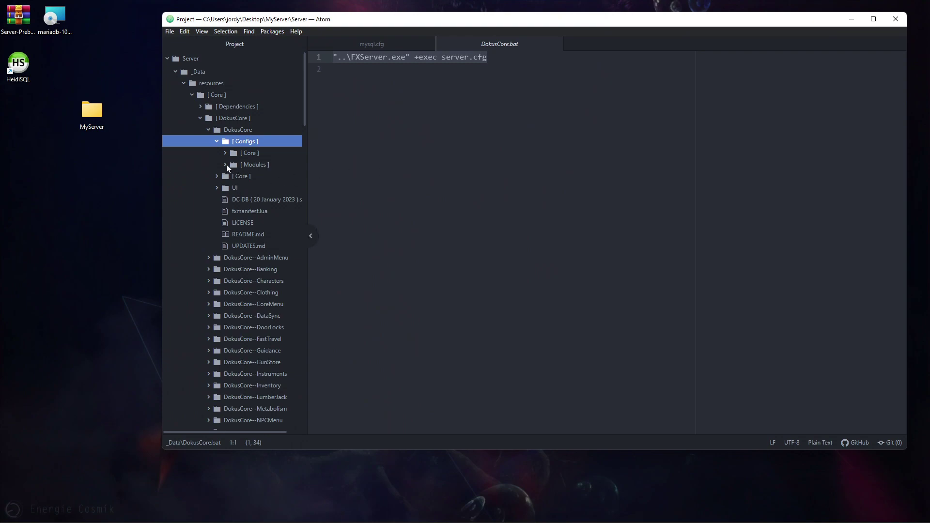
{"action": "left_click", "coordinate": [241, 166]}
{"action": "scroll", "coordinate": [266, 188], "scroll_direction": "down", "scroll_amount": 5}
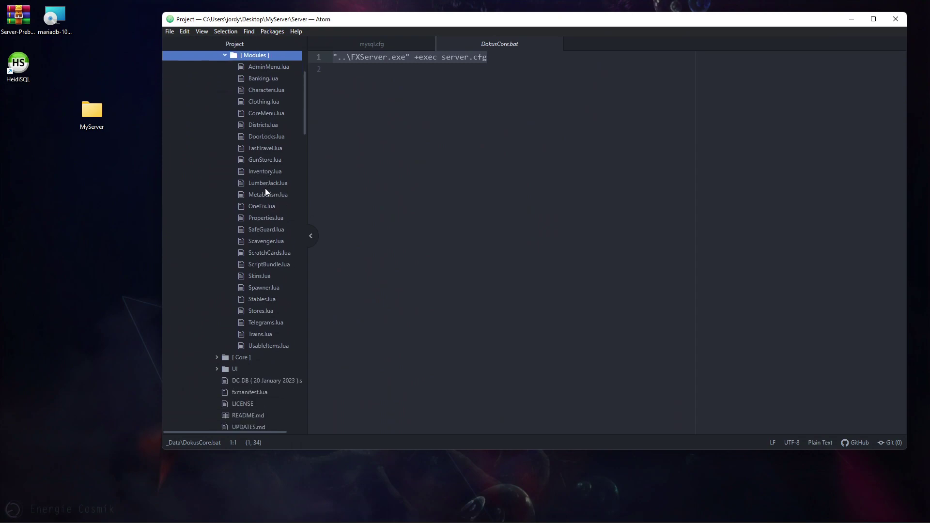
{"action": "scroll", "coordinate": [269, 266], "scroll_direction": "up", "scroll_amount": 5}
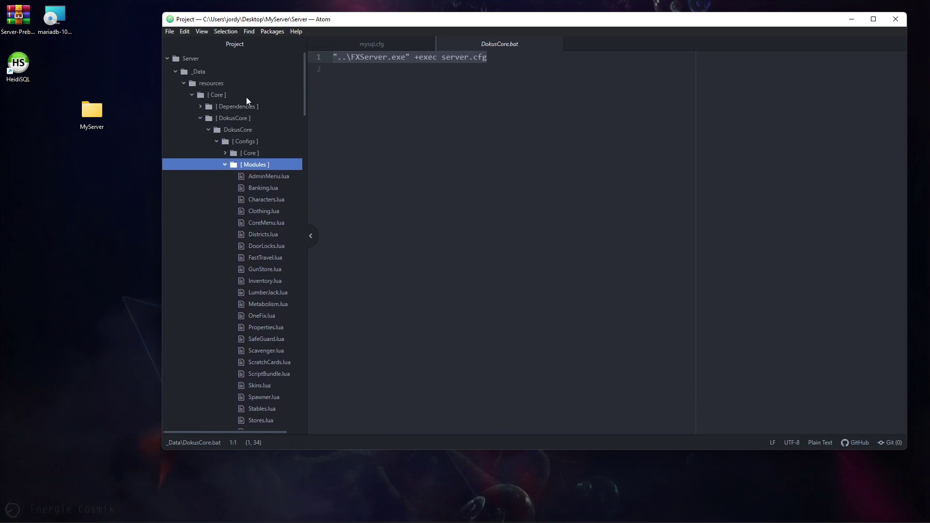
- Collapse the Modules, Configs, DokusCore and [ DokusCore ] folders back up
{"action": "left_click", "coordinate": [226, 165]}
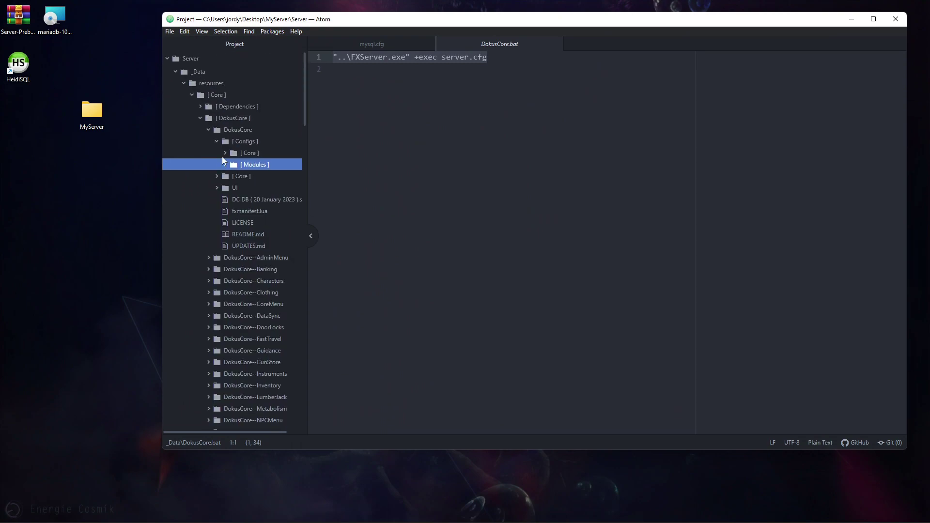
{"action": "left_click", "coordinate": [216, 141]}
{"action": "left_click", "coordinate": [209, 130]}
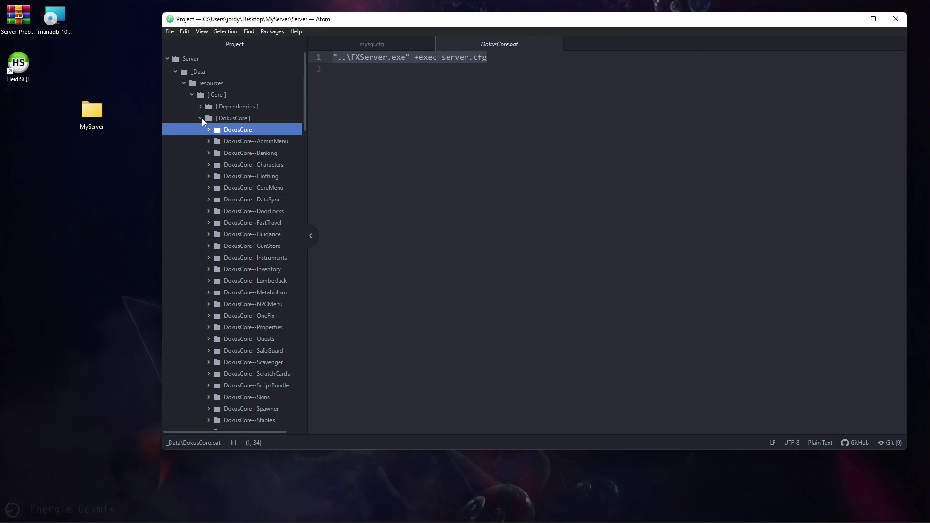
{"action": "left_click", "coordinate": [202, 118]}
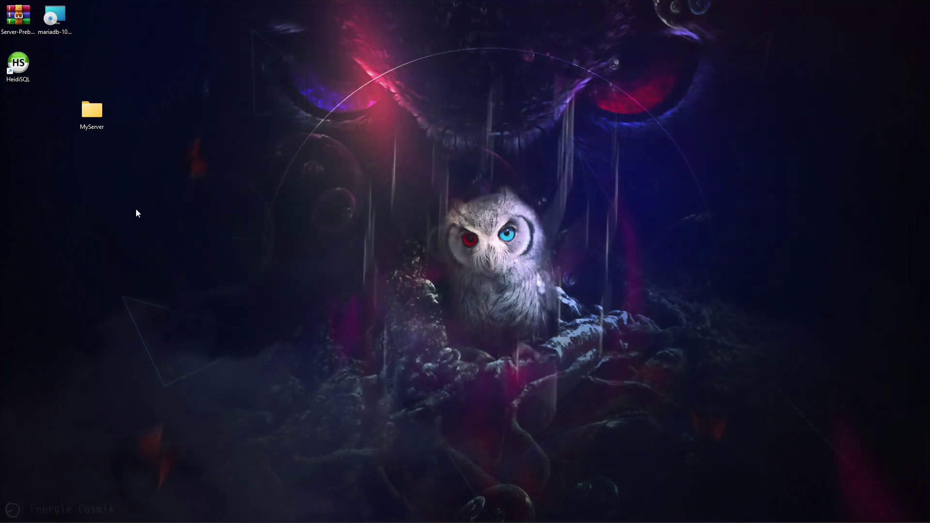
- Go to MyServer > Server > _Data and run DokusCore.bat to start the server
{"action": "double_click", "coordinate": [92, 111]}
{"action": "double_click", "coordinate": [261, 179]}
{"action": "double_click", "coordinate": [235, 179]}
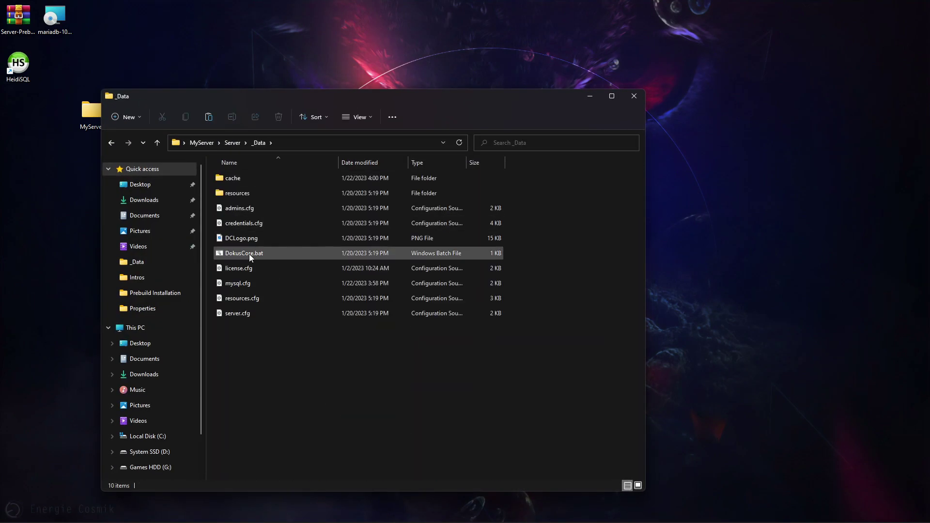
{"action": "double_click", "coordinate": [242, 253]}
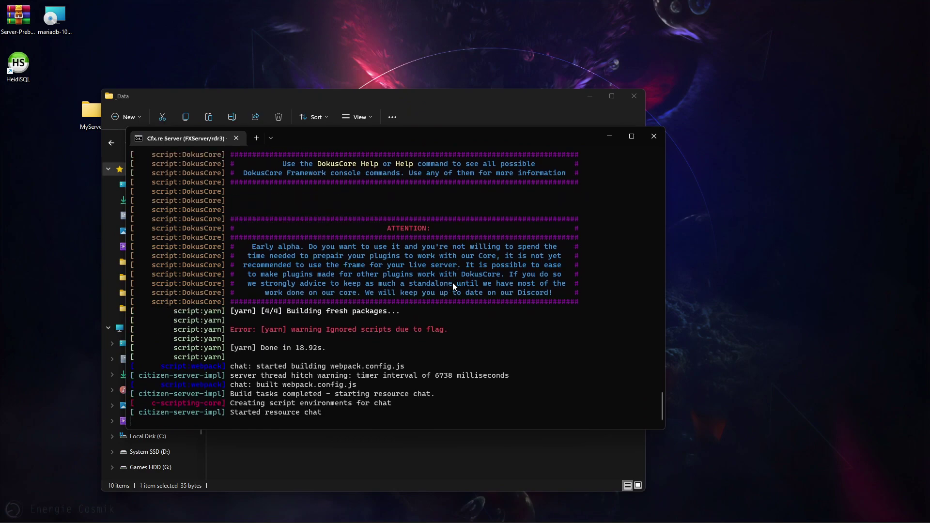
- Close the FXServer console after confirming DokusCore reports its plugins up-to-date
{"action": "left_click", "coordinate": [652, 137]}
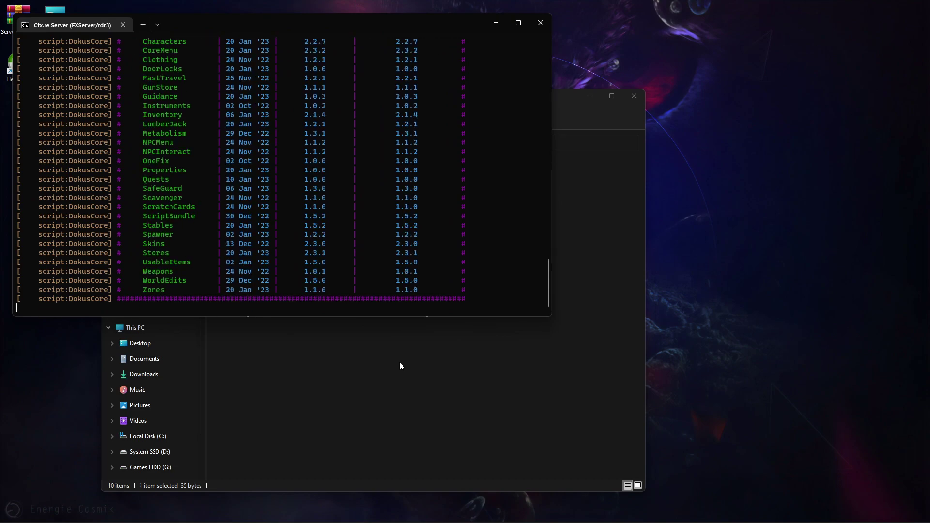
{"action": "scroll", "coordinate": [188, 173], "scroll_direction": "up", "scroll_amount": 4}
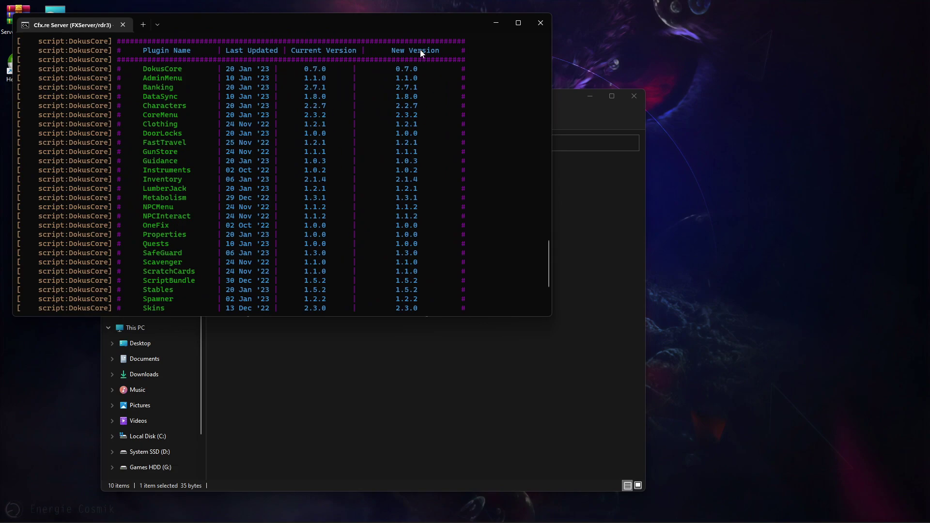
{"action": "mouse_move", "coordinate": [156, 522]}
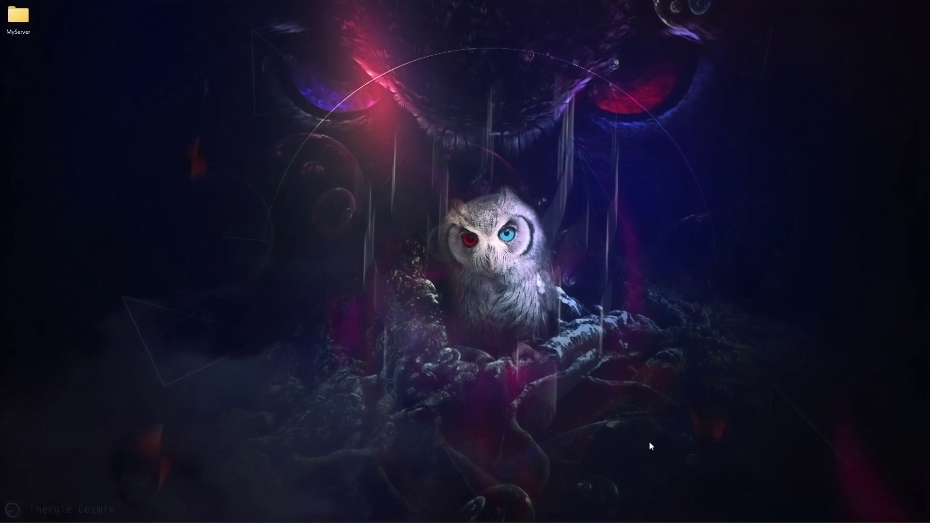
- Open MyServer's Server folder and select FXServer.exe in its file list
{"action": "double_click", "coordinate": [19, 22]}
{"action": "left_click_drag", "start_coordinate": [306, 121], "coordinate": [390, 69]}
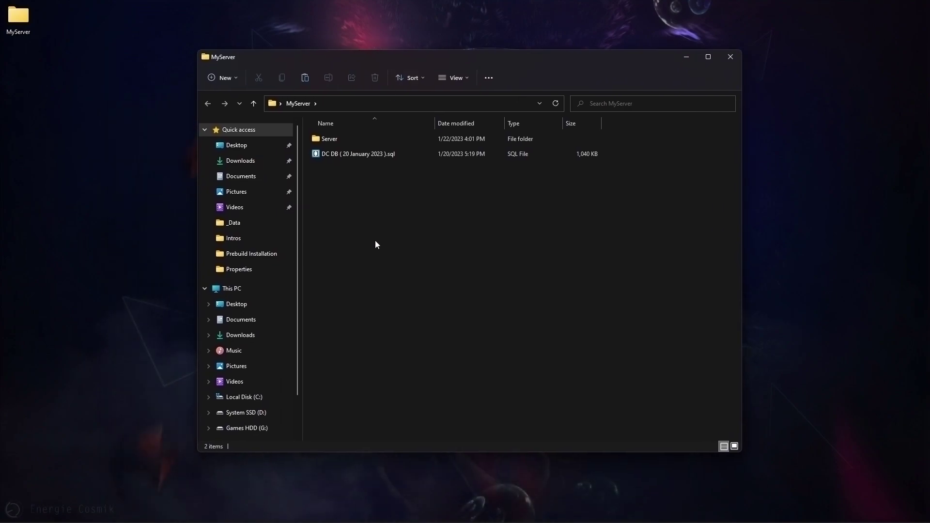
{"action": "double_click", "coordinate": [330, 141]}
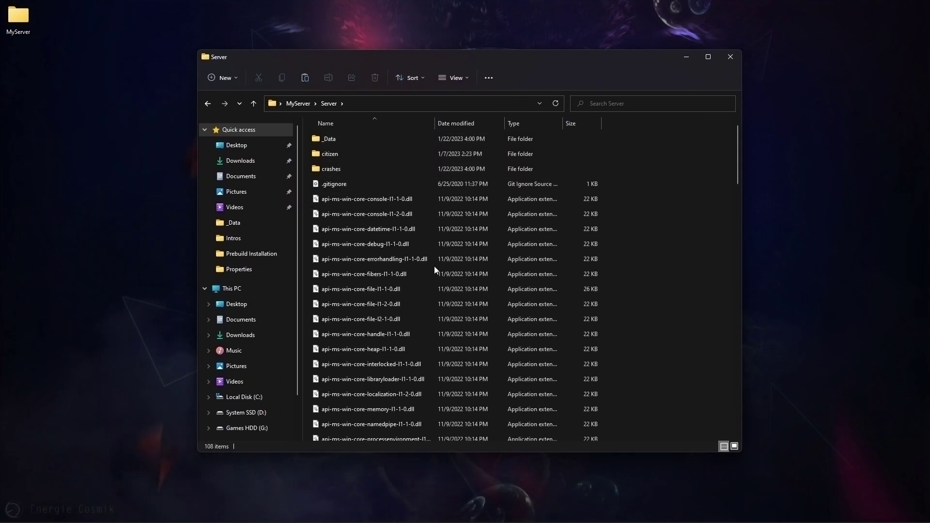
{"action": "scroll", "coordinate": [434, 266], "scroll_direction": "down", "scroll_amount": 15}
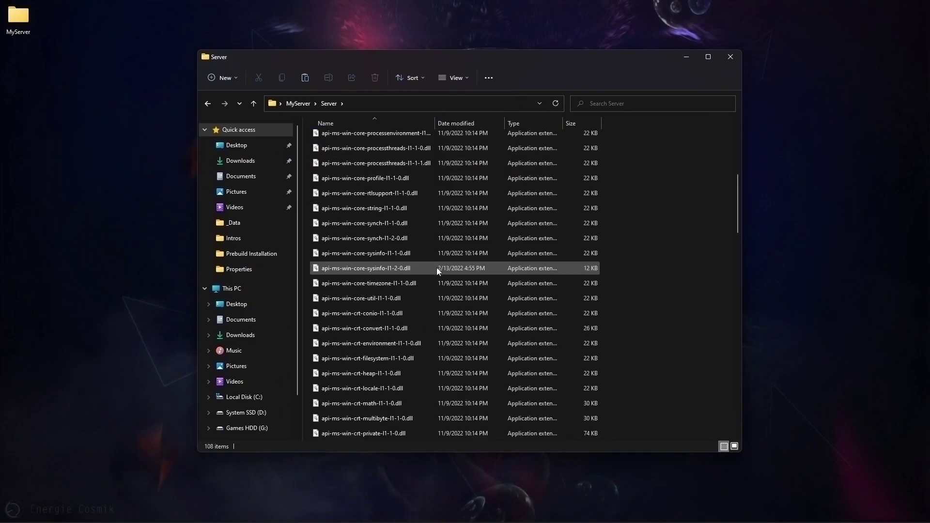
{"action": "scroll", "coordinate": [437, 269], "scroll_direction": "up", "scroll_amount": 3}
{"action": "scroll", "coordinate": [430, 274], "scroll_direction": "down", "scroll_amount": 9}
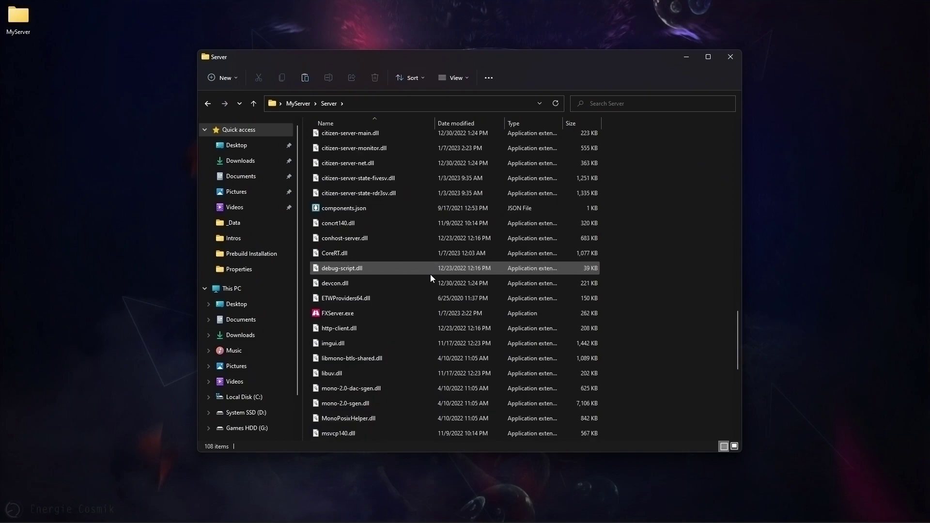
{"action": "left_click", "coordinate": [339, 268]}
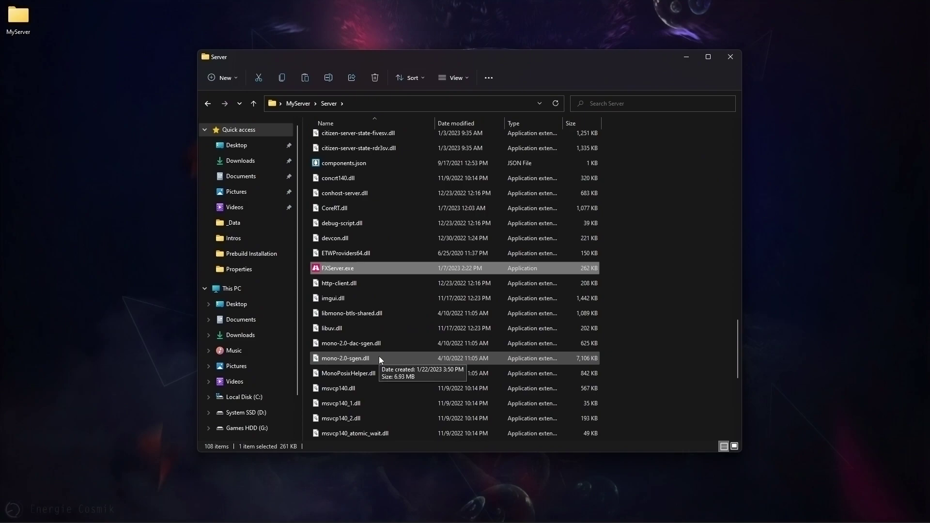
- Launch FXServer.exe to start txAdmin, arranging the terminal and localhost:40120 login windows
{"action": "double_click", "coordinate": [340, 271]}
{"action": "left_click_drag", "start_coordinate": [603, 59], "coordinate": [698, 62]}
{"action": "left_click", "coordinate": [383, 37]}
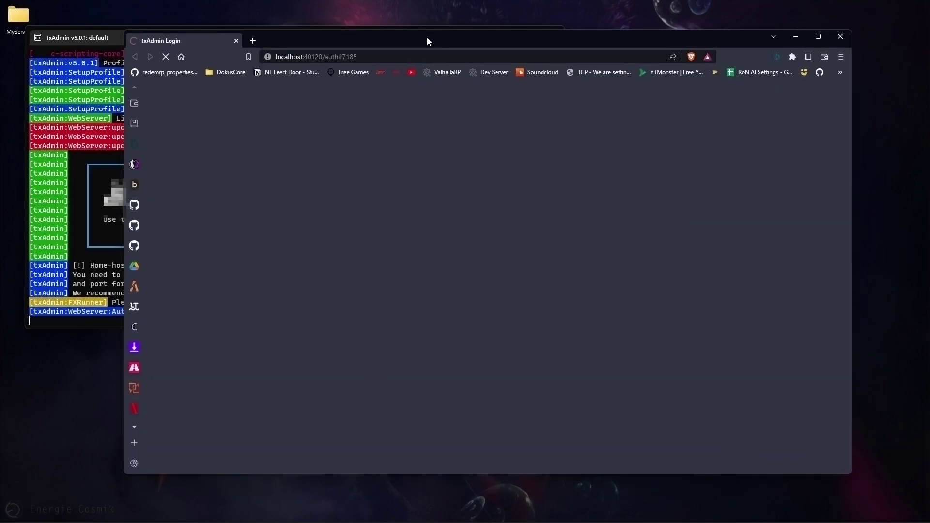
{"action": "left_click_drag", "start_coordinate": [426, 37], "coordinate": [526, 20]}
{"action": "left_click", "coordinate": [154, 40]}
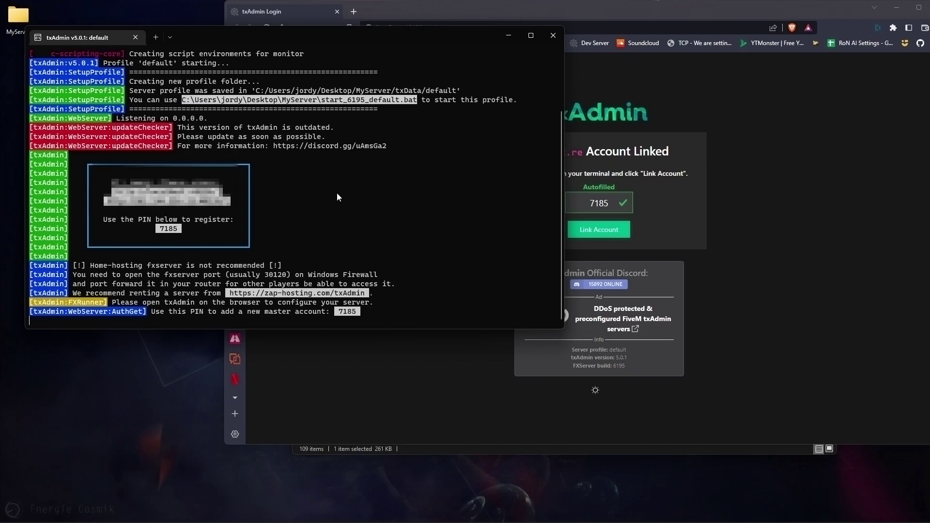
- Verify the autofilled PIN against the terminal, link the Cfx.re account, and authorize txAdmin
{"action": "left_click", "coordinate": [649, 216]}
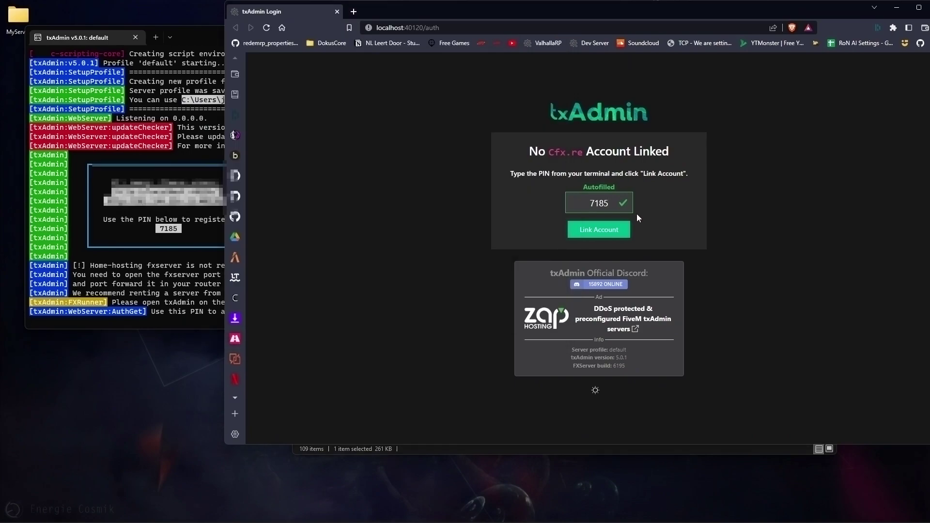
{"action": "double_click", "coordinate": [590, 204]}
{"action": "key", "text": "ctrl+l"}
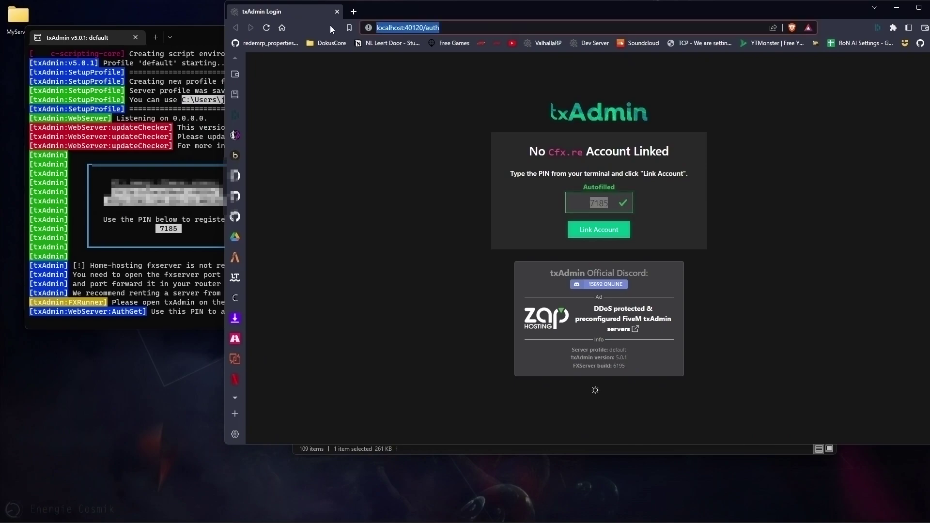
{"action": "left_click", "coordinate": [135, 237]}
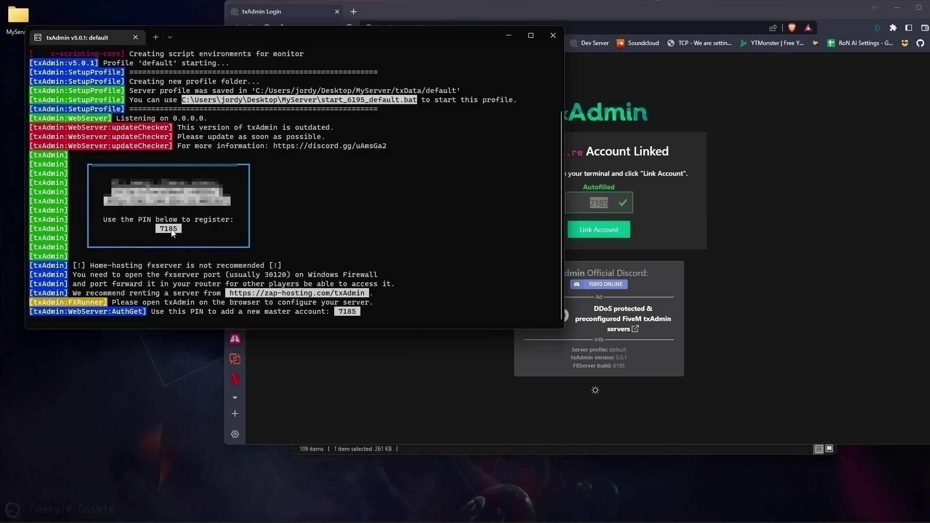
{"action": "left_click", "coordinate": [721, 211]}
{"action": "key", "text": "Tab"}
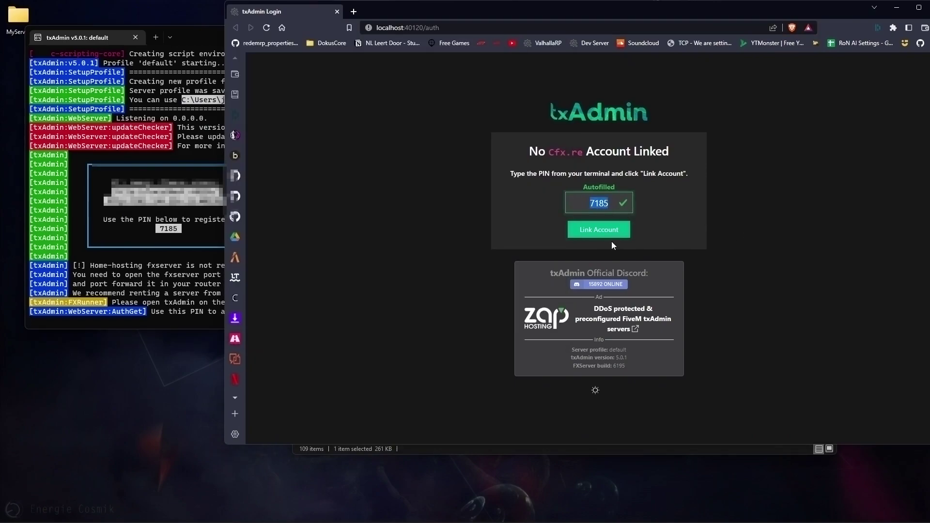
{"action": "left_click", "coordinate": [612, 241]}
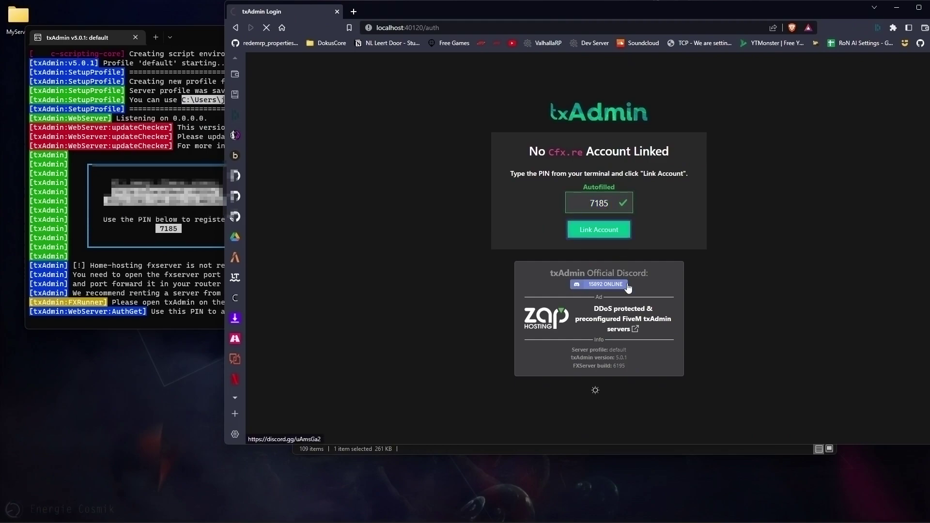
{"action": "left_click", "coordinate": [628, 289]}
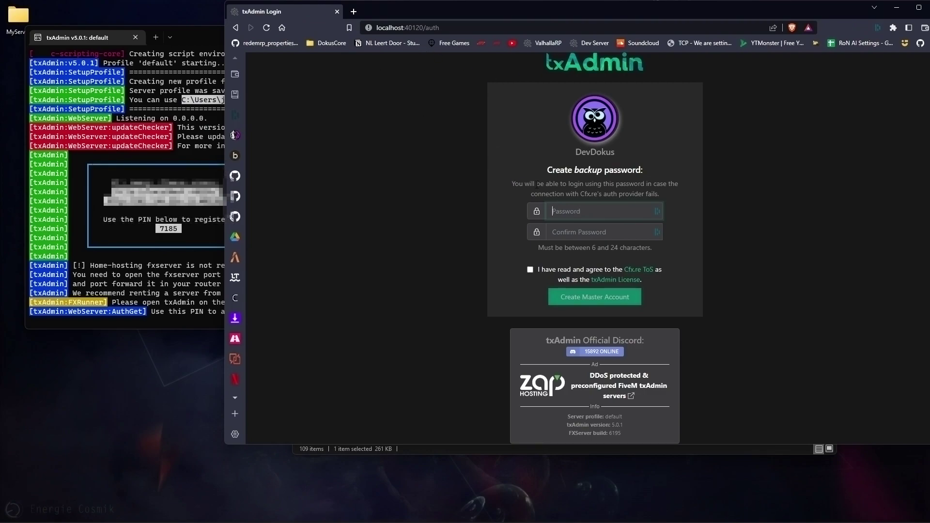
- Enter and confirm a backup password, accept the Cfx.re terms and txAdmin license, and create the master account
{"action": "left_click", "coordinate": [613, 213]}
{"action": "type", "text": "••••••"}
{"action": "key", "text": "Tab"}
{"action": "type", "text": "•••••"}
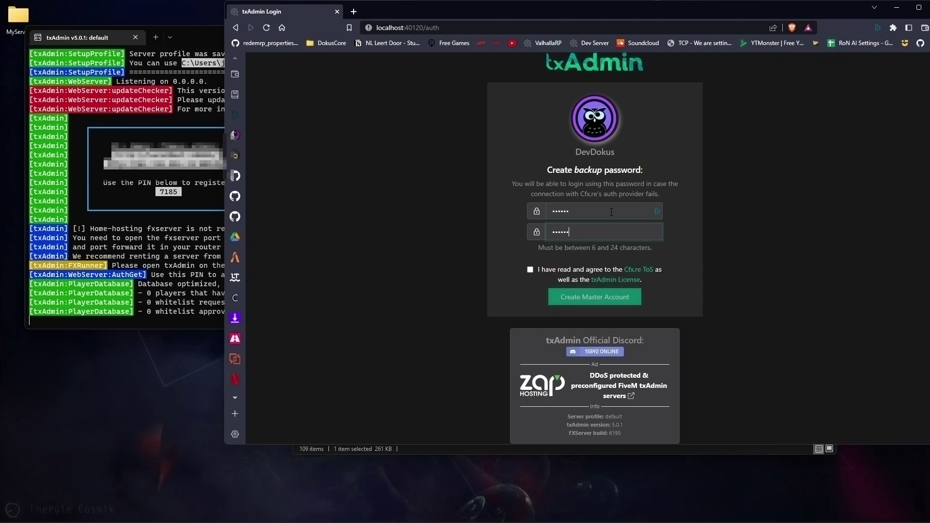
{"action": "type", "text": "•"}
{"action": "left_click", "coordinate": [553, 270]}
{"action": "left_click", "coordinate": [611, 297]}
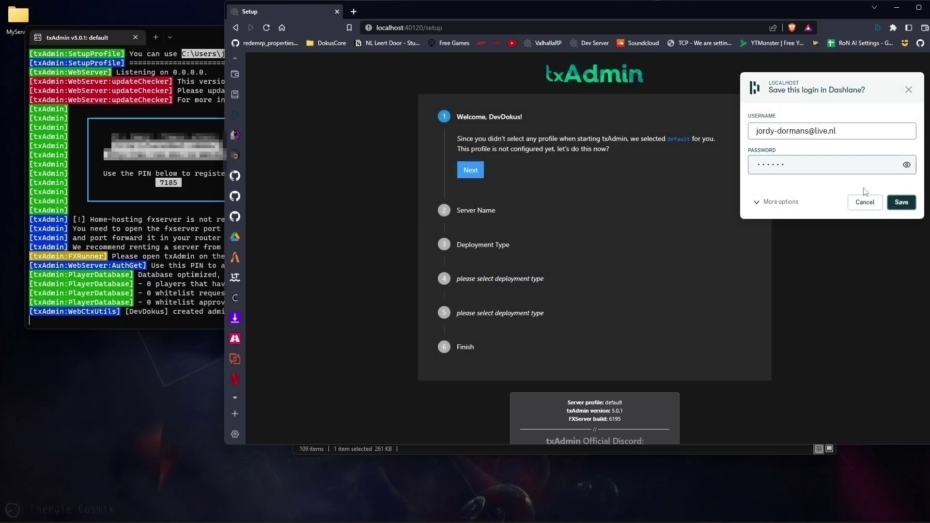
- Dismiss the save-login popup, replace change-me with server name DokusCore, and pick Existing Server Data deployment
{"action": "left_click", "coordinate": [863, 203]}
{"action": "left_click", "coordinate": [467, 178]}
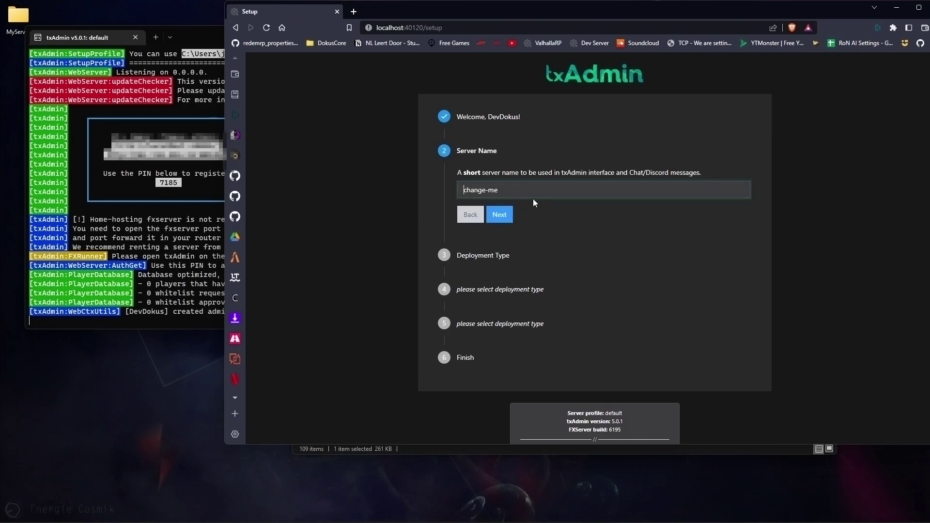
{"action": "triple_click", "coordinate": [557, 193]}
{"action": "key", "text": "BackSpace"}
{"action": "type", "text": "DokusCore"}
{"action": "left_click", "coordinate": [497, 218]}
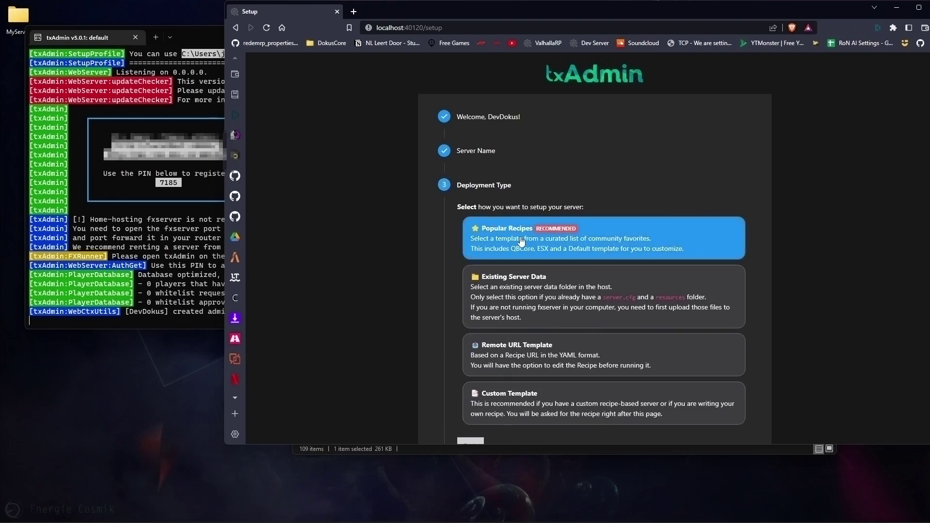
{"action": "left_click", "coordinate": [556, 297]}
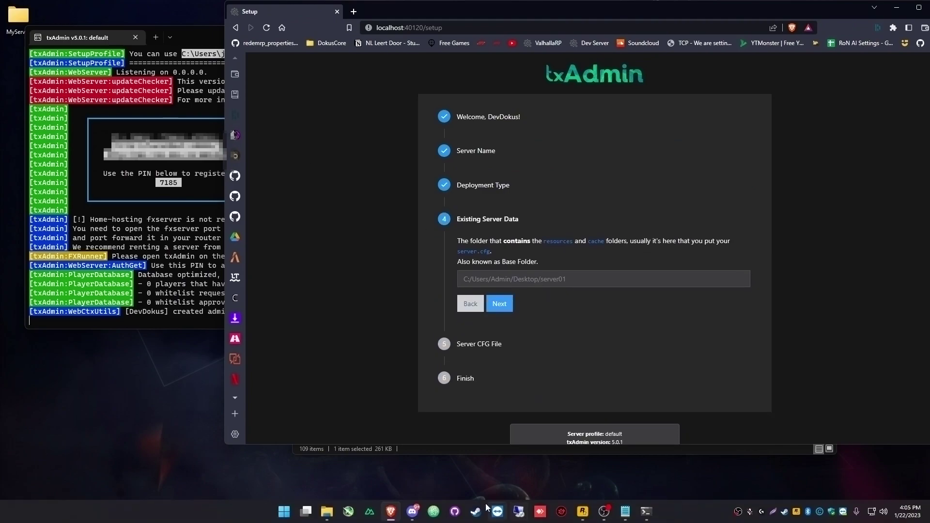
- Open the _Data folder in File Explorer and copy its full path from the address bar
{"action": "mouse_move", "coordinate": [327, 511]}
{"action": "left_click", "coordinate": [352, 461]}
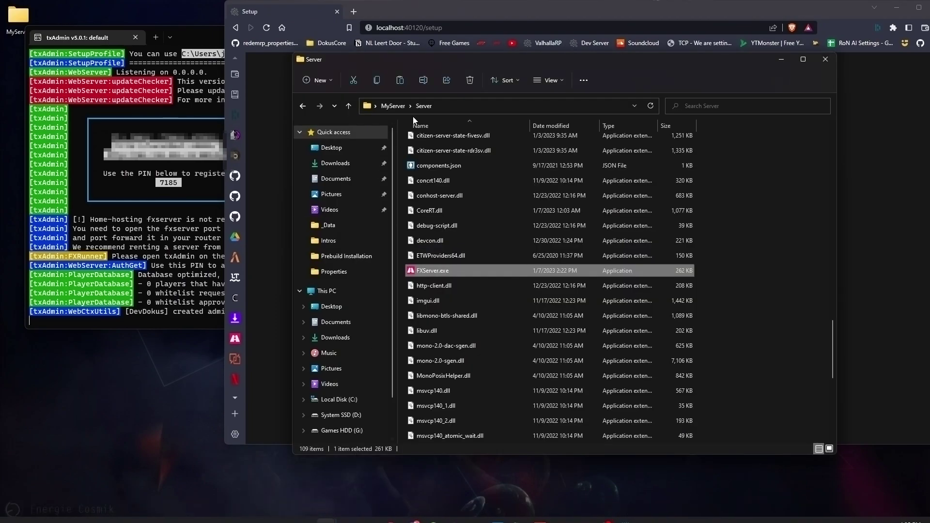
{"action": "scroll", "coordinate": [530, 230], "scroll_direction": "up", "scroll_amount": 20}
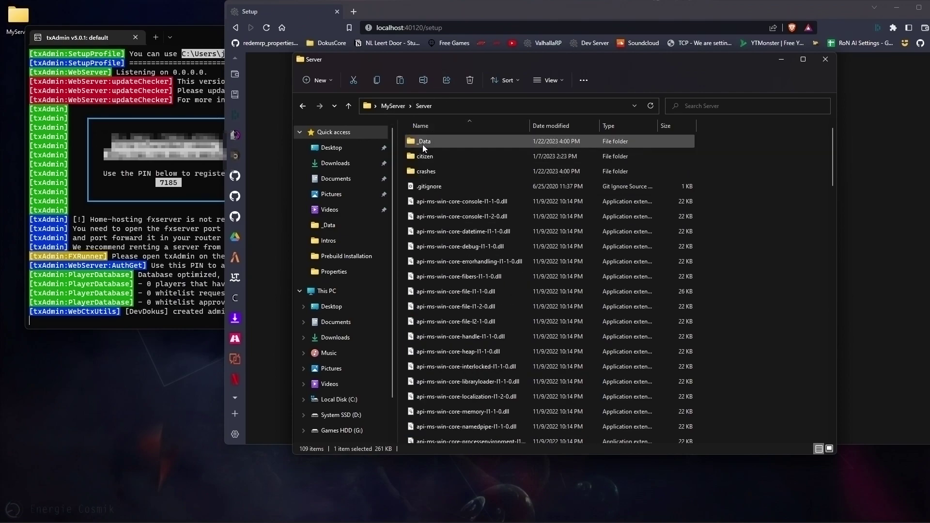
{"action": "double_click", "coordinate": [428, 144]}
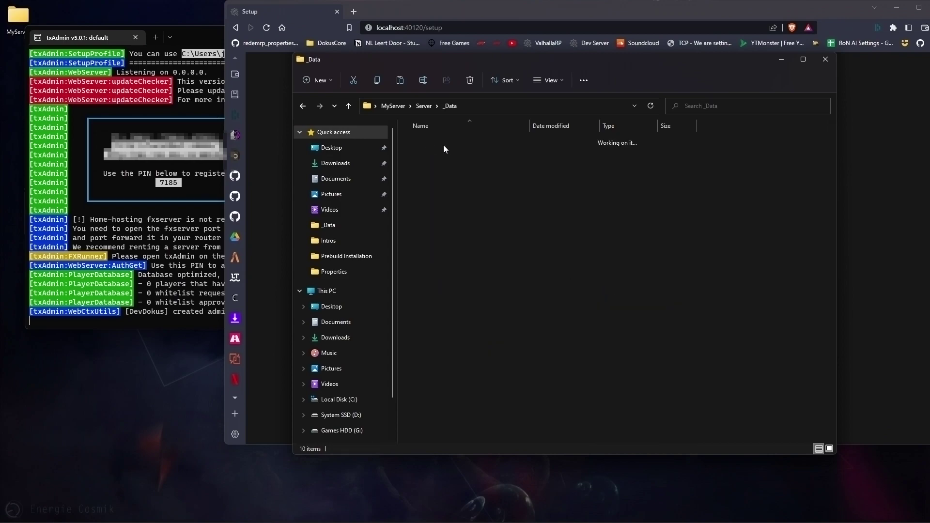
{"action": "key", "text": "BackSpace"}
{"action": "scroll", "coordinate": [586, 420], "scroll_direction": "down", "scroll_amount": 5}
{"action": "scroll", "coordinate": [589, 375], "scroll_direction": "up", "scroll_amount": 5}
{"action": "left_click", "coordinate": [754, 246]}
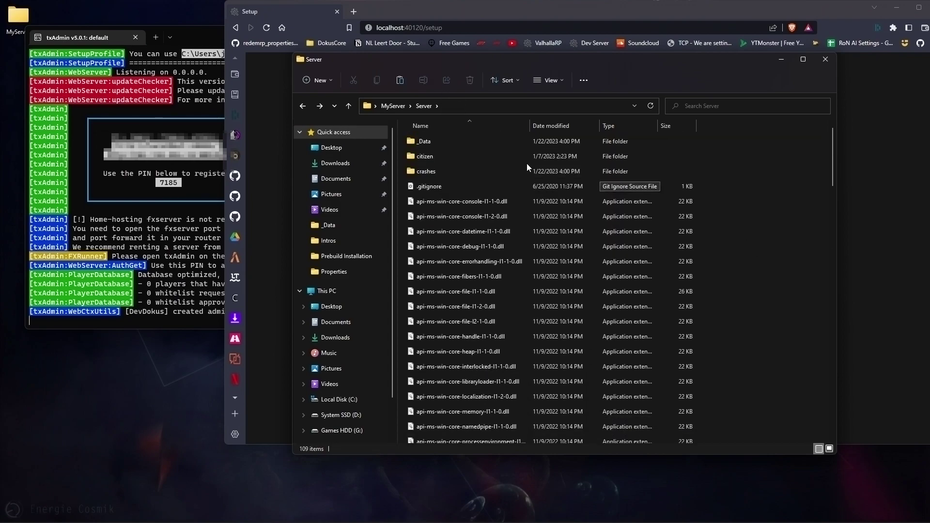
{"action": "double_click", "coordinate": [428, 142]}
{"action": "left_click", "coordinate": [479, 103]}
{"action": "key", "text": "ctrl+c"}
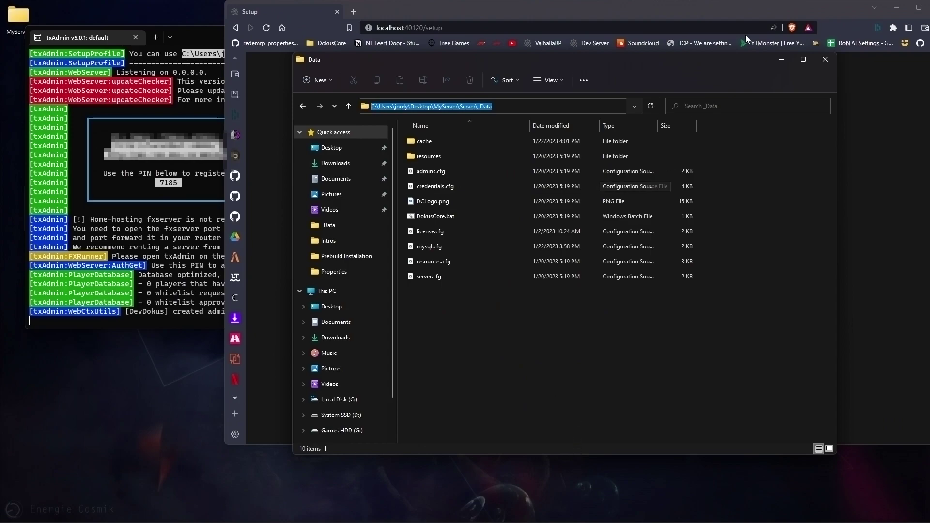
- Paste the _Data path into txAdmin's Server Data Folder field and continue
{"action": "left_click_drag", "start_coordinate": [755, 59], "coordinate": [483, 71]}
{"action": "left_click", "coordinate": [620, 247]}
{"action": "left_click", "coordinate": [540, 279]}
{"action": "key", "text": "ctrl+v"}
{"action": "left_click", "coordinate": [501, 306]}
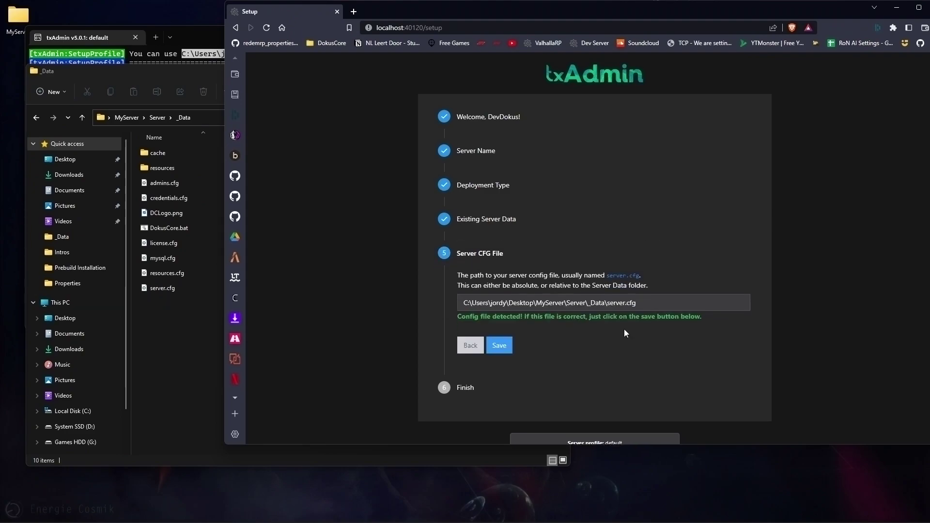
- Accept the auto-detected server.cfg path, then save the profile and start the DokusCore server
{"action": "left_click_drag", "start_coordinate": [463, 303], "coordinate": [661, 311]}
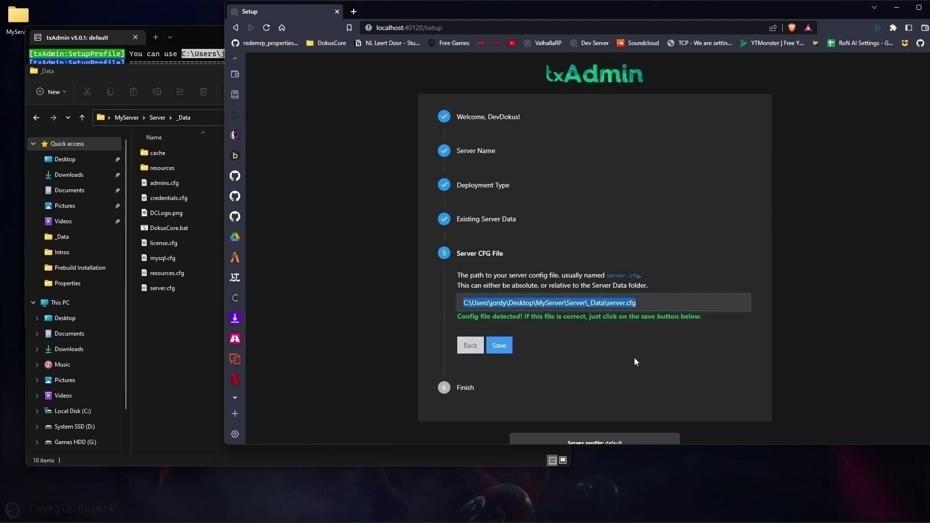
{"action": "left_click_drag", "start_coordinate": [457, 316], "coordinate": [705, 322]}
{"action": "left_click", "coordinate": [682, 372]}
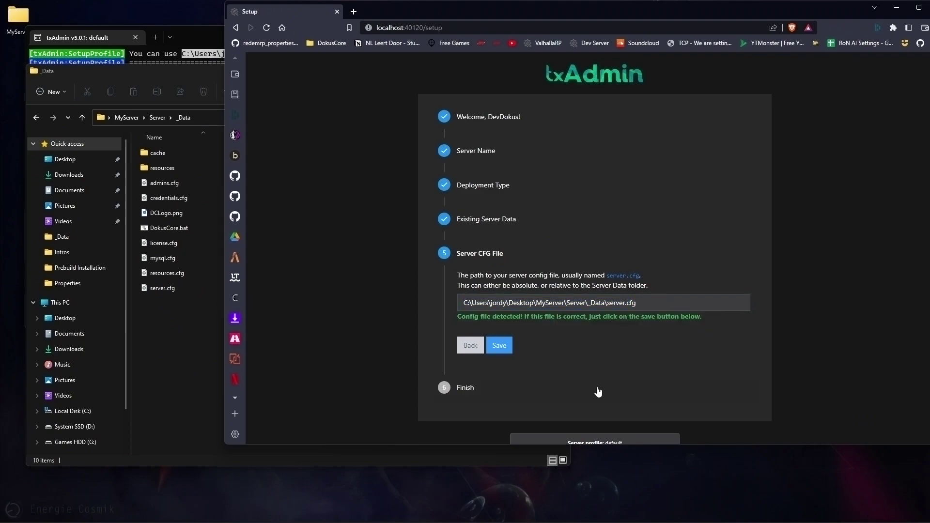
{"action": "triple_click", "coordinate": [482, 320]}
{"action": "left_click", "coordinate": [605, 343]}
{"action": "left_click", "coordinate": [499, 344]}
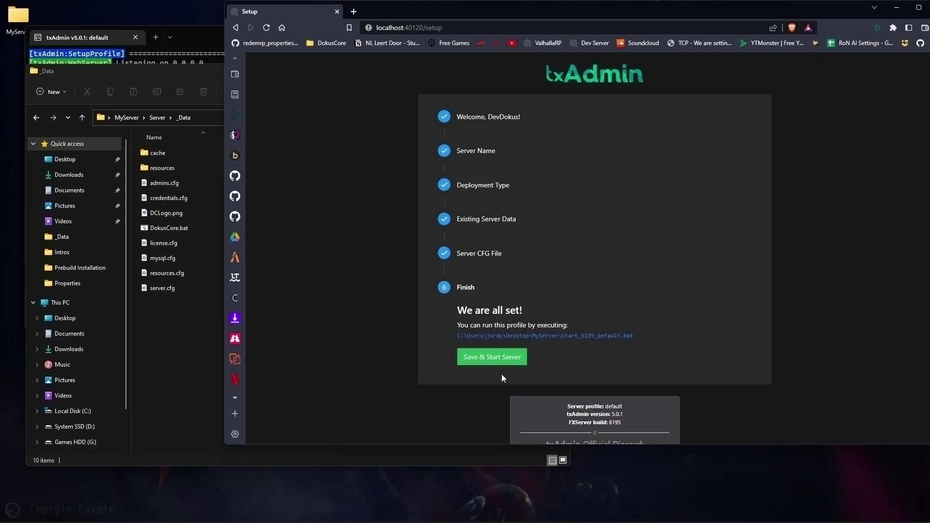
{"action": "left_click", "coordinate": [478, 362]}
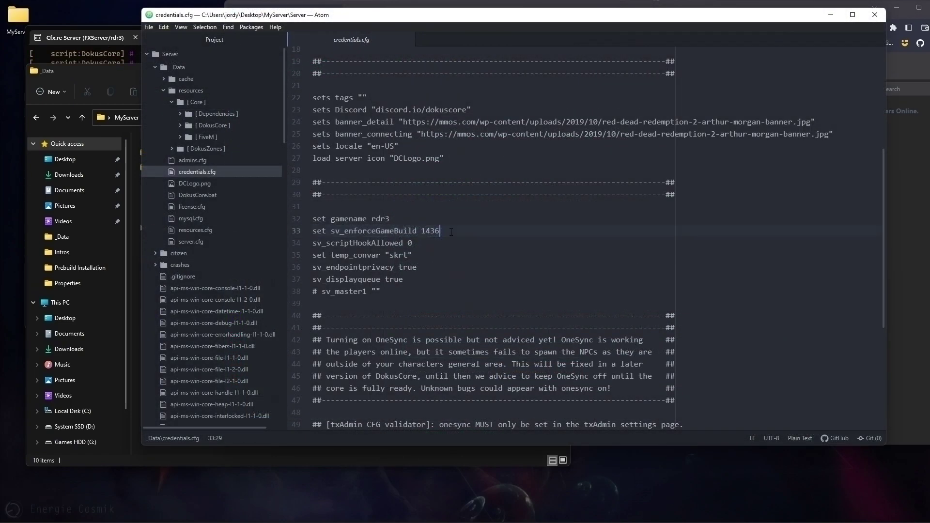
- Copy the gamename rdr3 and sv_enforceGameBuild 1436 lines from credentials.cfg, then minimize Atom
{"action": "left_click_drag", "start_coordinate": [451, 232], "coordinate": [310, 232]}
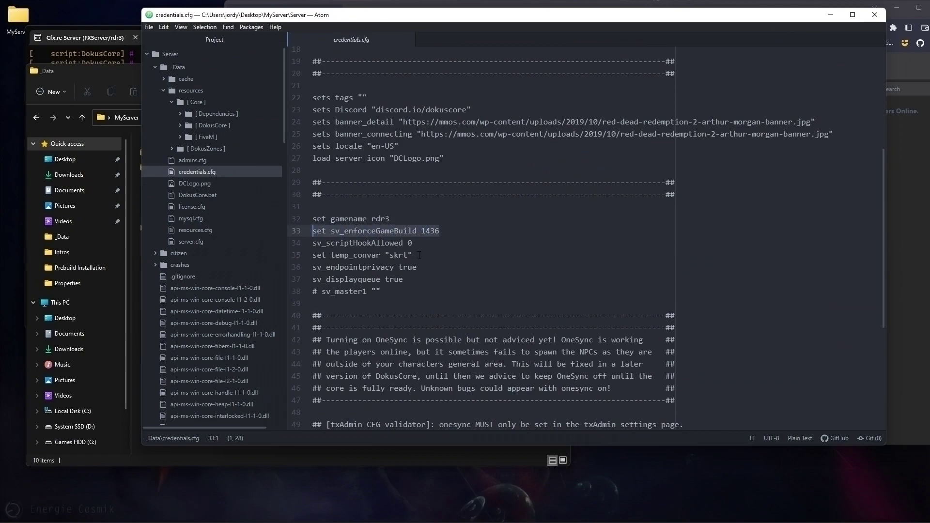
{"action": "left_click_drag", "start_coordinate": [321, 219], "coordinate": [391, 218]}
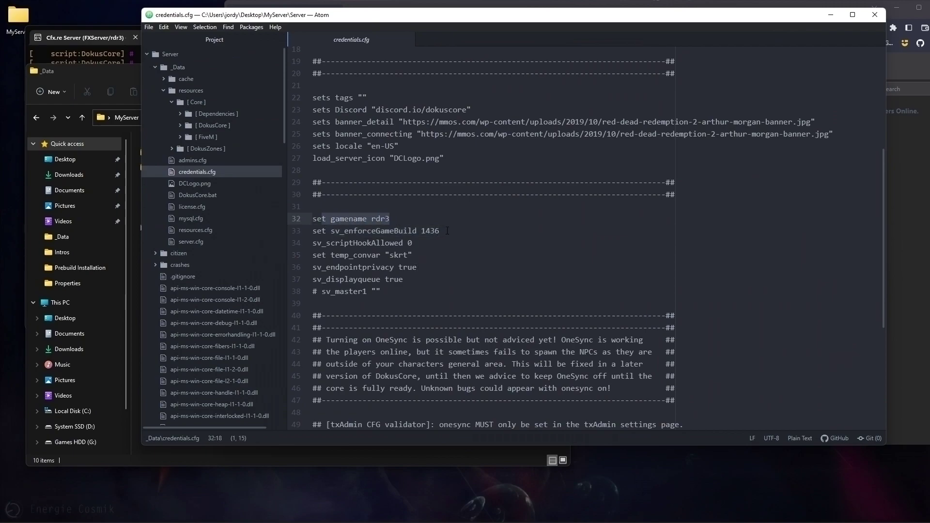
{"action": "left_click_drag", "start_coordinate": [447, 231], "coordinate": [292, 222]}
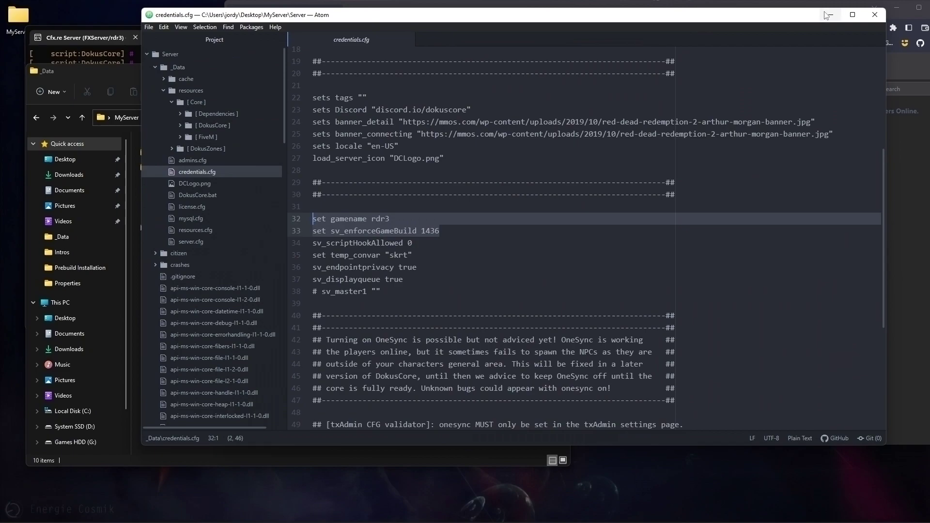
{"action": "left_click", "coordinate": [831, 14]}
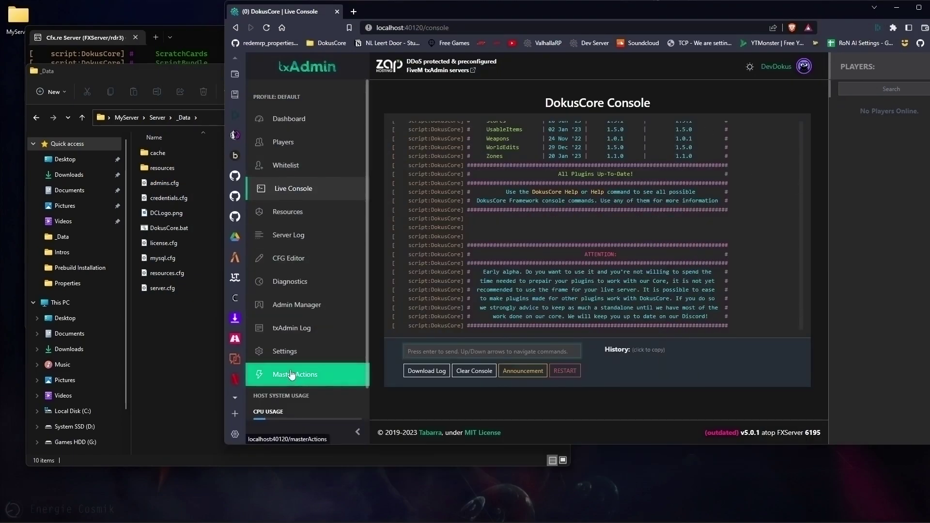
- Set FXServer Additional Arguments to '+set gamename rdr3 +set sv_enforceGameBuild 1436' on one line
{"action": "left_click", "coordinate": [284, 351]}
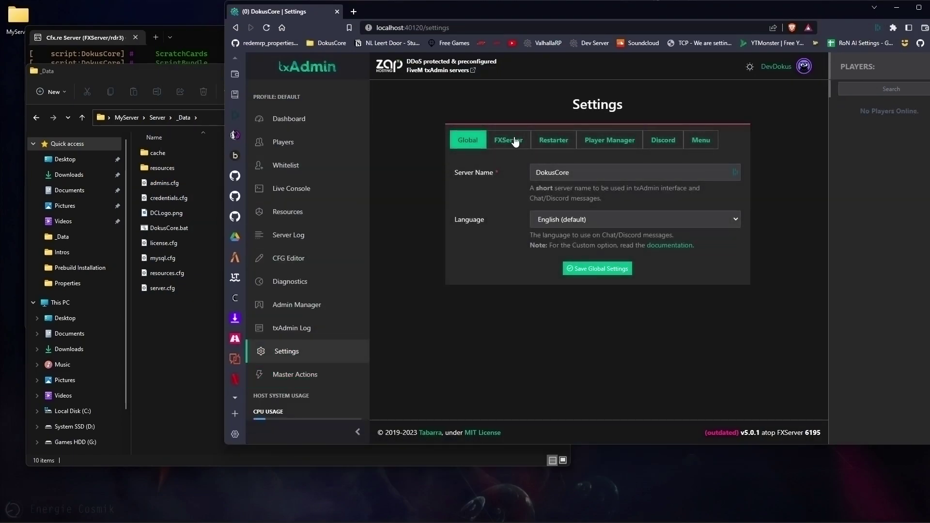
{"action": "left_click", "coordinate": [511, 145]}
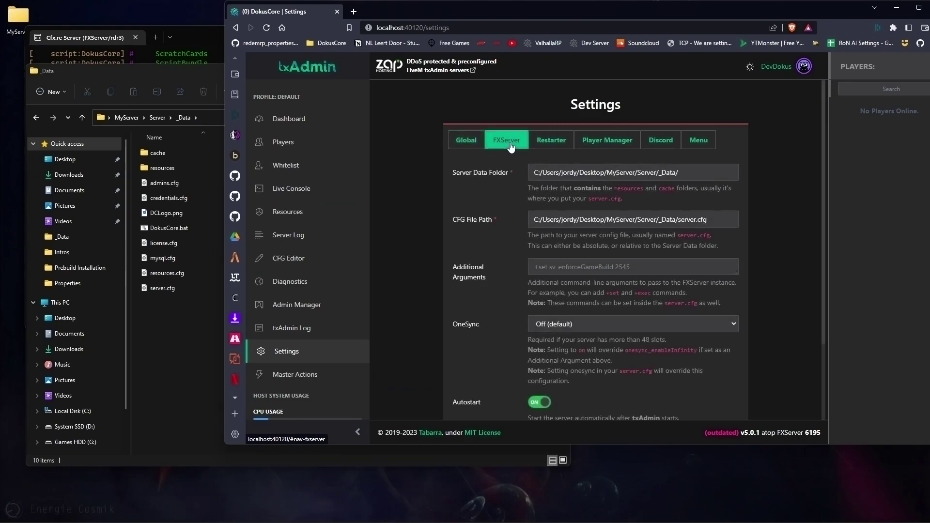
{"action": "left_click", "coordinate": [545, 266]}
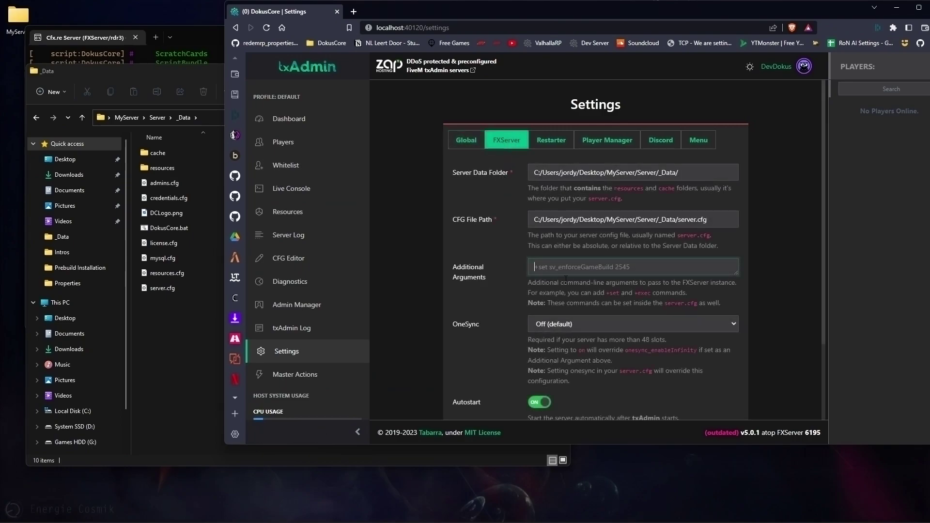
{"action": "type", "text": "set gamename rdr3 set sv_enforceGameBuild 1436"}
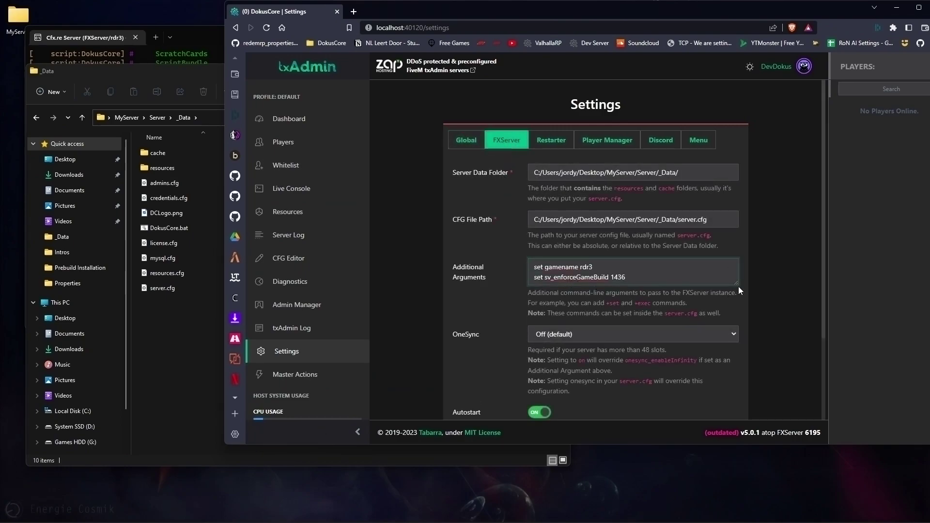
{"action": "left_click_drag", "start_coordinate": [737, 292], "coordinate": [715, 308]}
{"action": "key", "text": "ctrl+Home"}
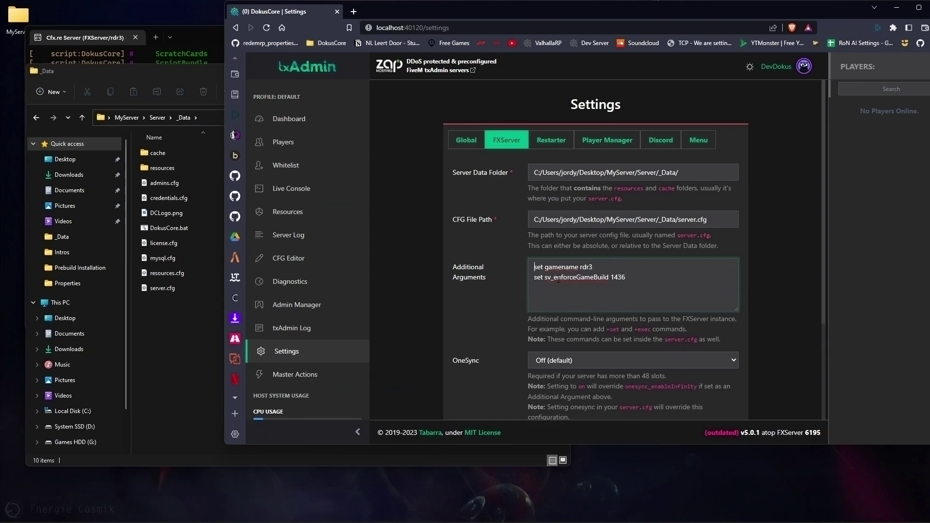
{"action": "type", "text": "+"}
{"action": "key", "text": "Down"}
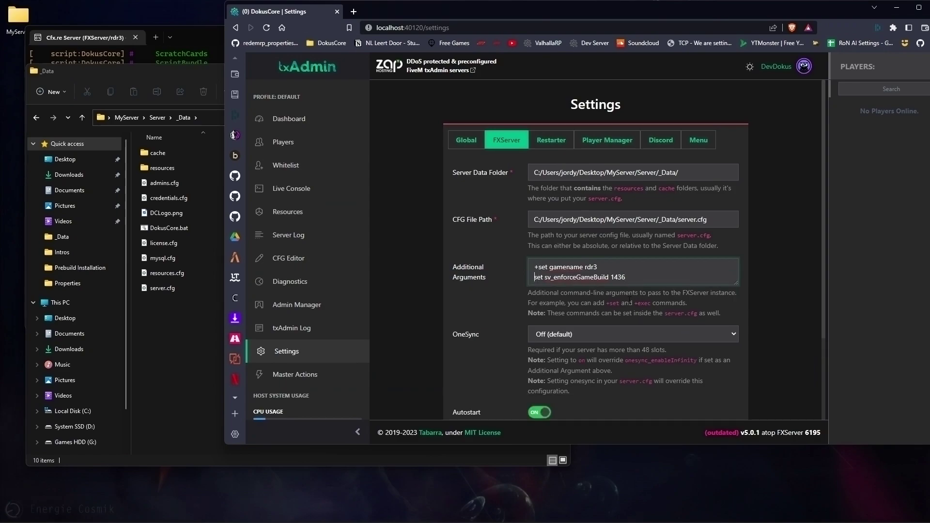
{"action": "type", "text": "+"}
{"action": "left_click", "coordinate": [639, 267]}
{"action": "key", "text": "Delete"}
{"action": "left_click", "coordinate": [757, 324]}
- Set OneSync to On (with infinity) and go to the Dashboard
{"action": "scroll", "coordinate": [755, 321], "scroll_direction": "down", "scroll_amount": 1}
{"action": "left_click", "coordinate": [579, 273]}
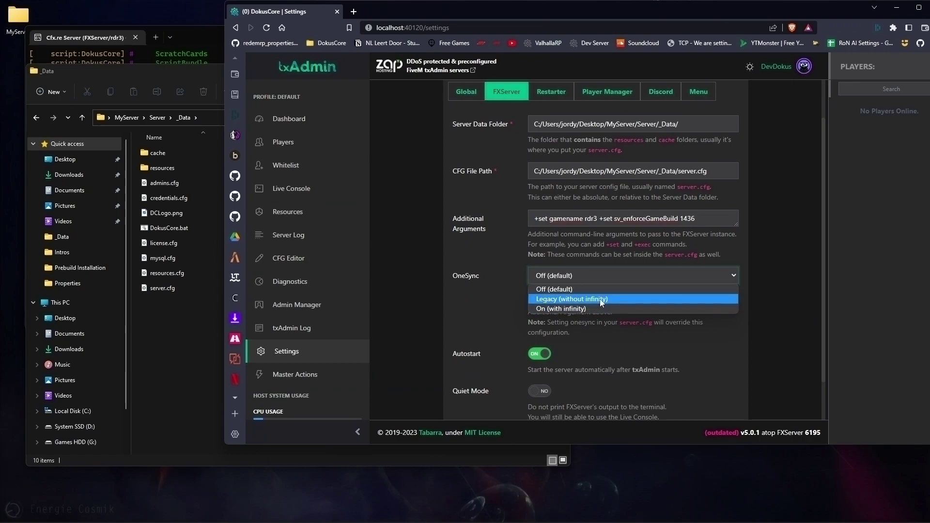
{"action": "left_click", "coordinate": [575, 309]}
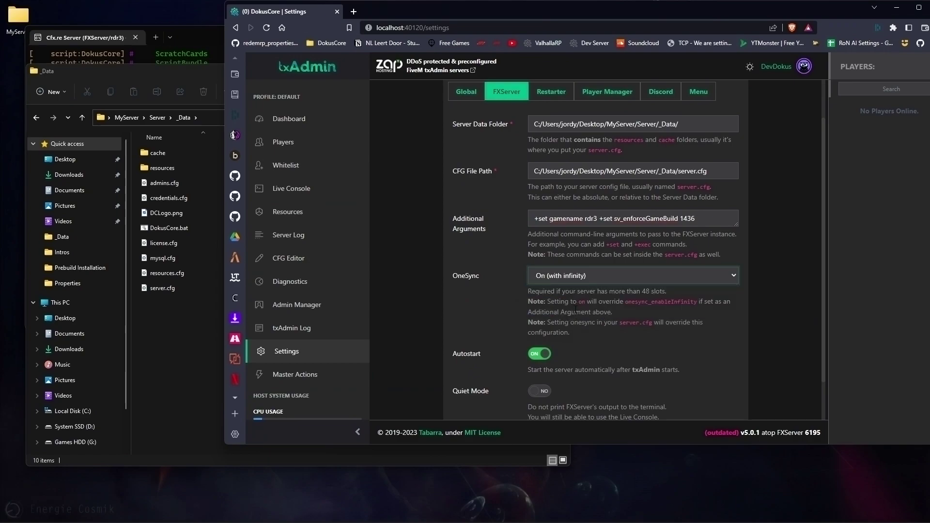
{"action": "scroll", "coordinate": [575, 309], "scroll_direction": "down", "scroll_amount": 1}
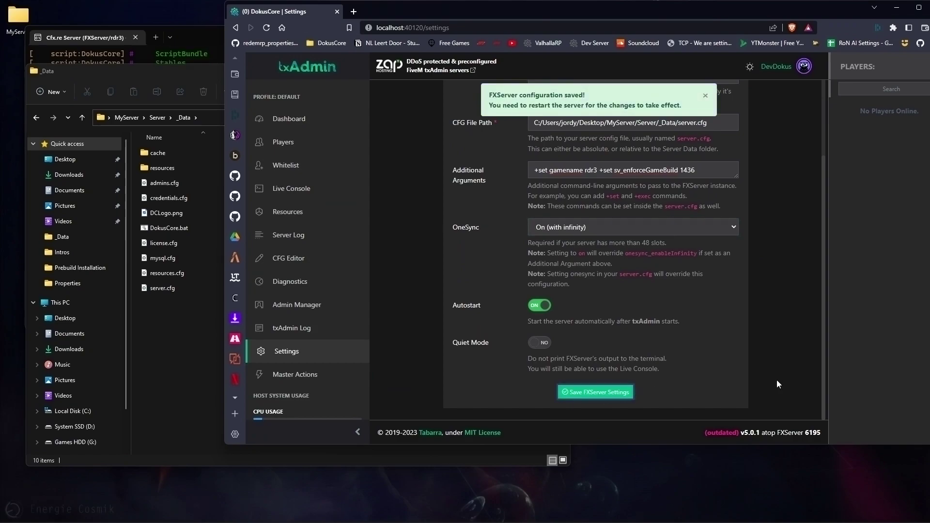
{"action": "left_click", "coordinate": [293, 118]}
- Restart and confirm the DokusCore server from Server Control, watching its console log reload
{"action": "scroll", "coordinate": [626, 332], "scroll_direction": "down", "scroll_amount": 3}
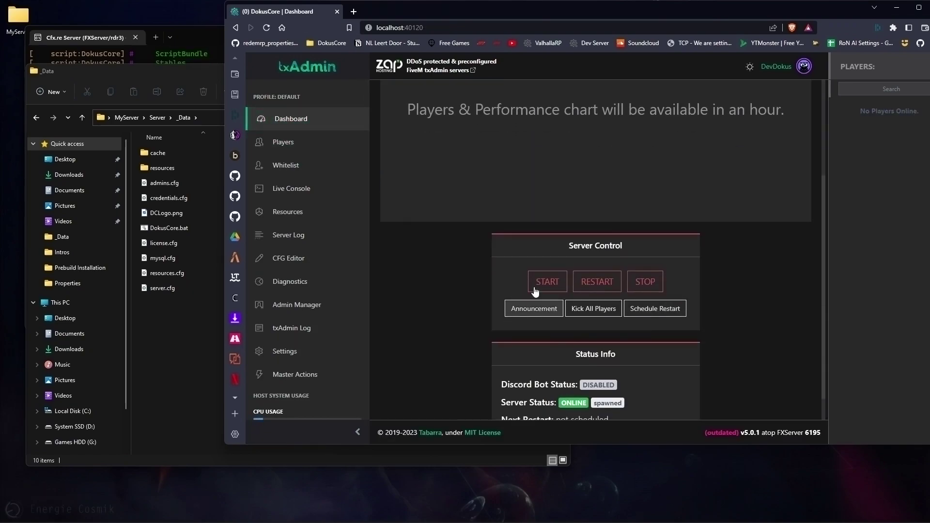
{"action": "left_click", "coordinate": [589, 285]}
{"action": "left_click", "coordinate": [696, 271]}
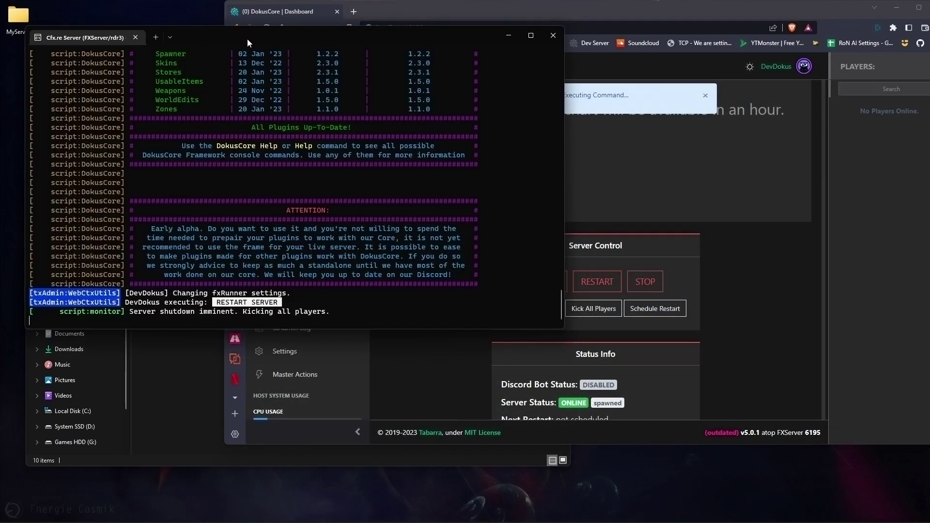
{"action": "mouse_move", "coordinate": [247, 39]}
{"action": "left_mouse_down"}
{"action": "mouse_move", "coordinate": [144, 42]}
{"action": "mouse_move", "coordinate": [257, 24]}
{"action": "left_mouse_up"}
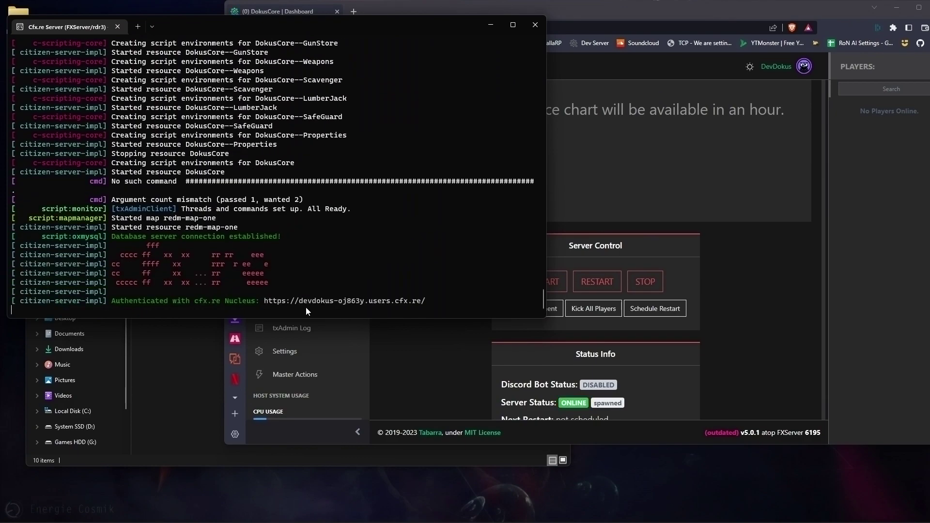
{"action": "key", "text": "alt+Tab"}
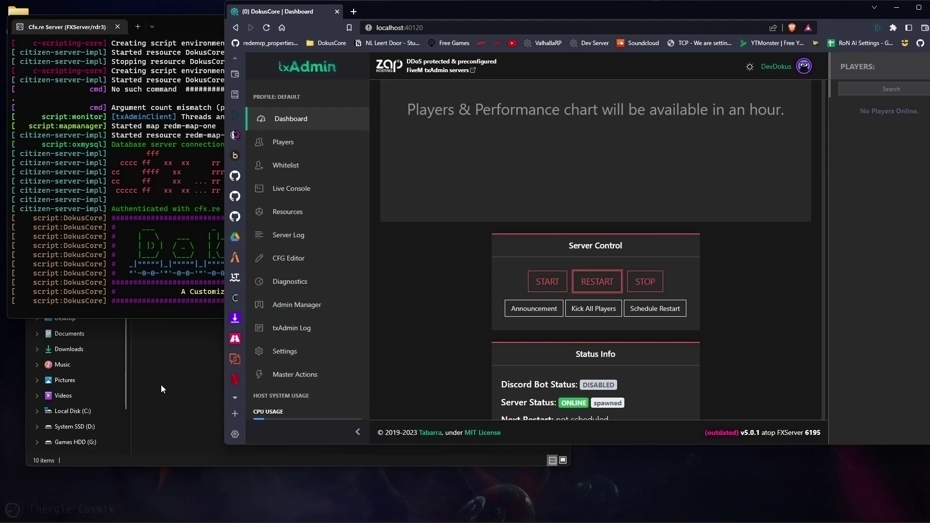
{"action": "left_click", "coordinate": [161, 386]}
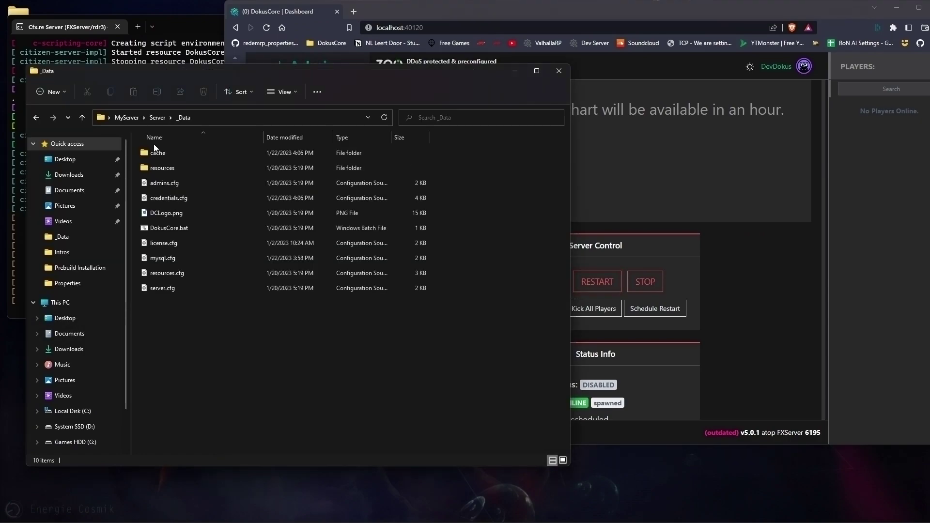
- Go up to MyServer, point out txData and start_6195_default.bat, then close the Explorer window
{"action": "left_click", "coordinate": [124, 120]}
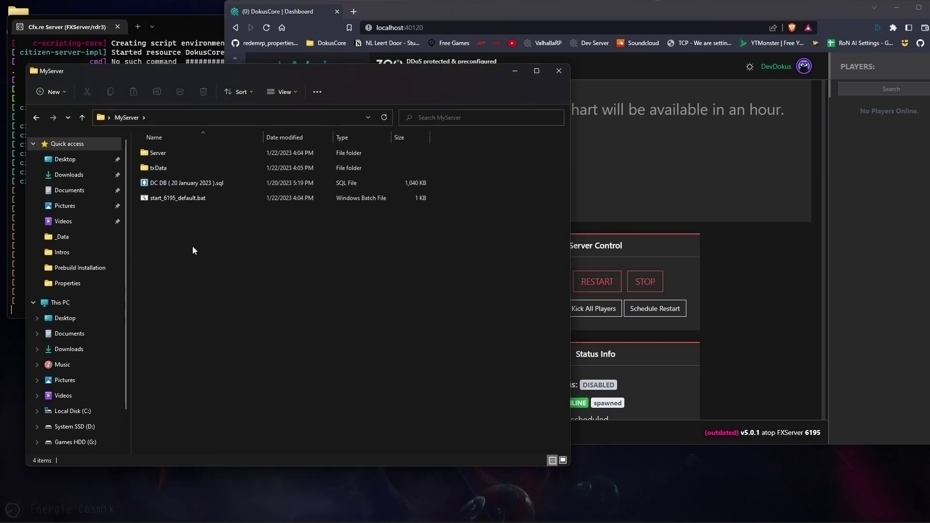
{"action": "left_click", "coordinate": [155, 168]}
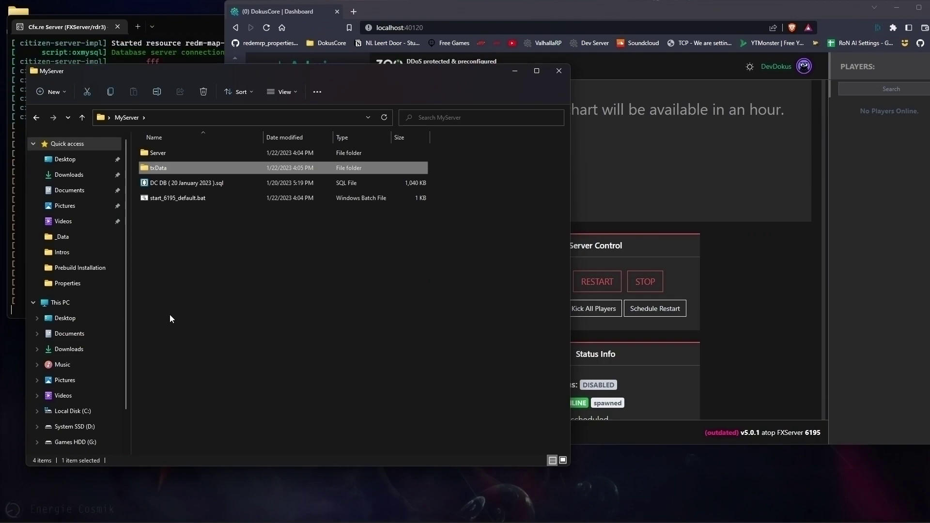
{"action": "left_click", "coordinate": [167, 202]}
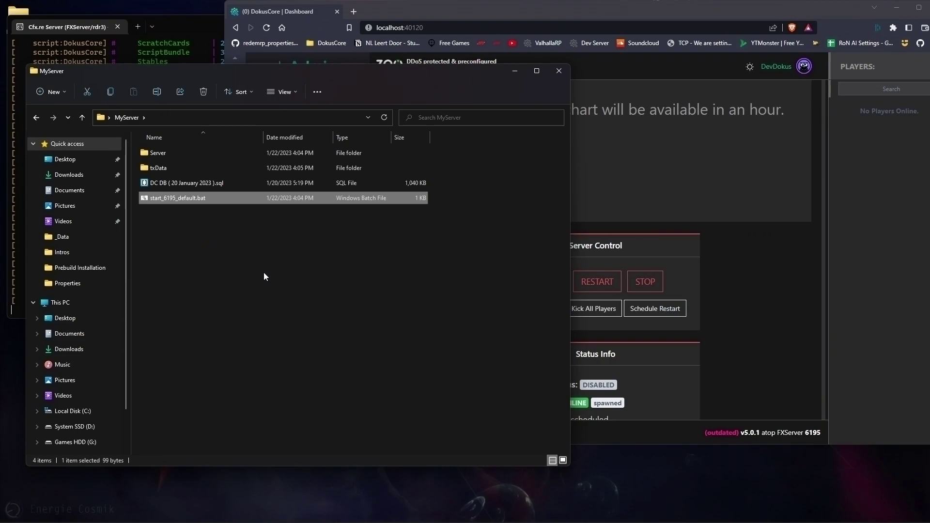
{"action": "left_click", "coordinate": [559, 71]}
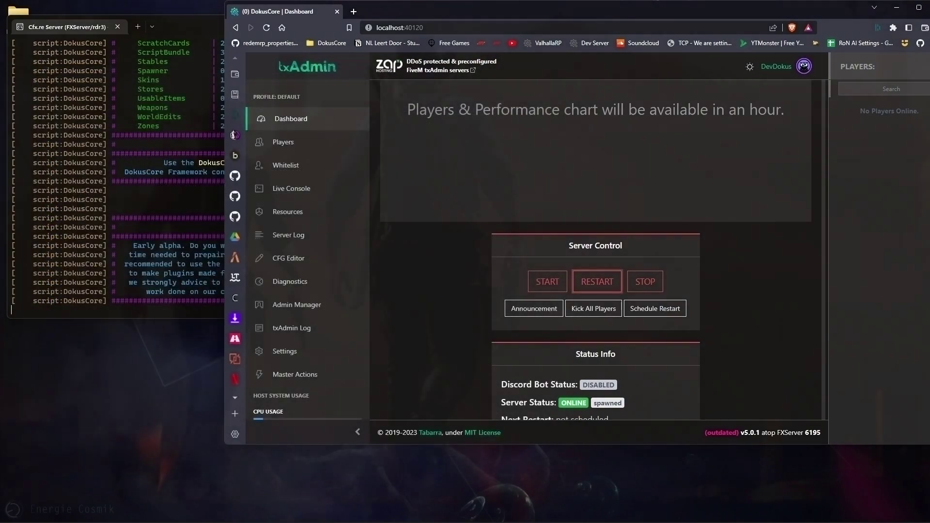